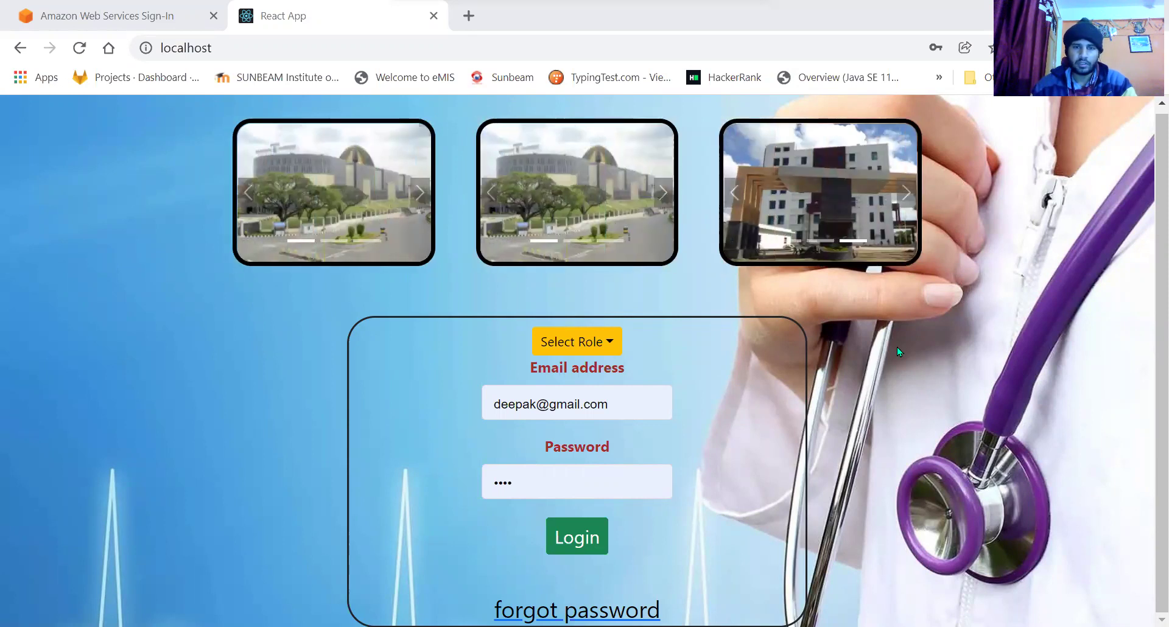
Open the yellow Select Role dropdown on the login page.
left_click(586, 346)
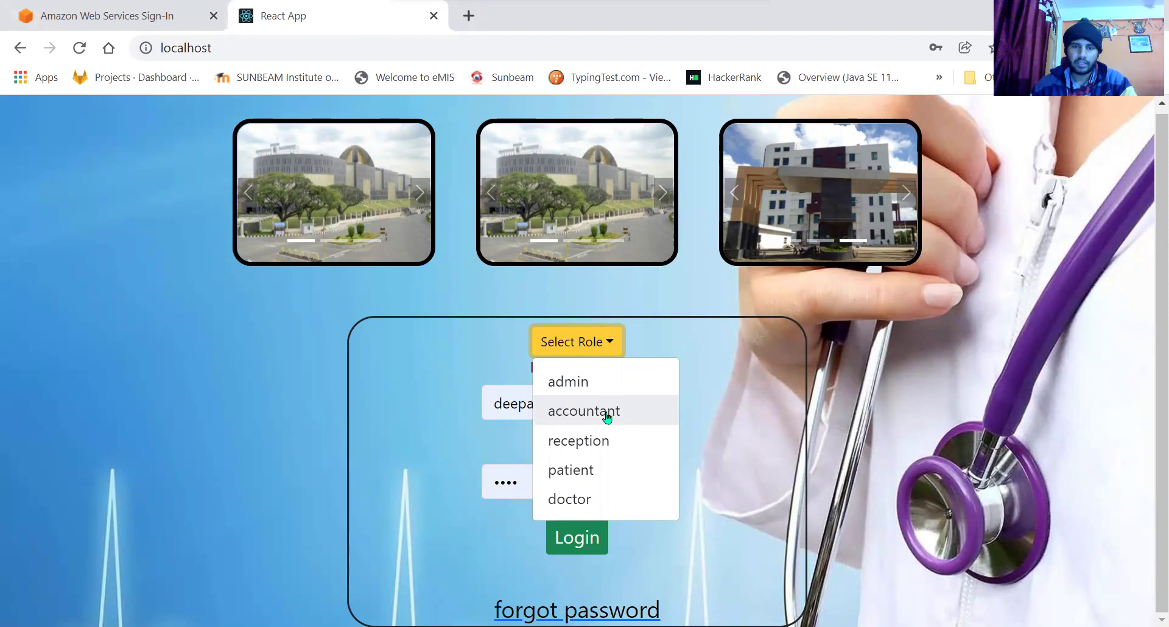
Log in with the admin role using the saved admin account's credentials.
left_click(726, 353)
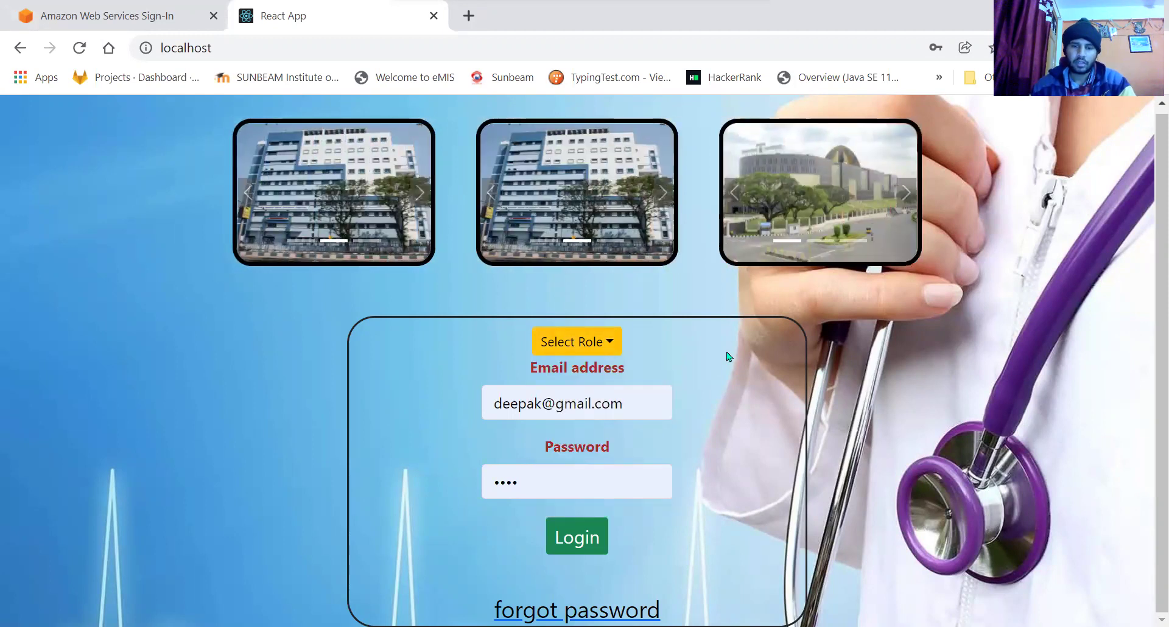
left_click(600, 350)
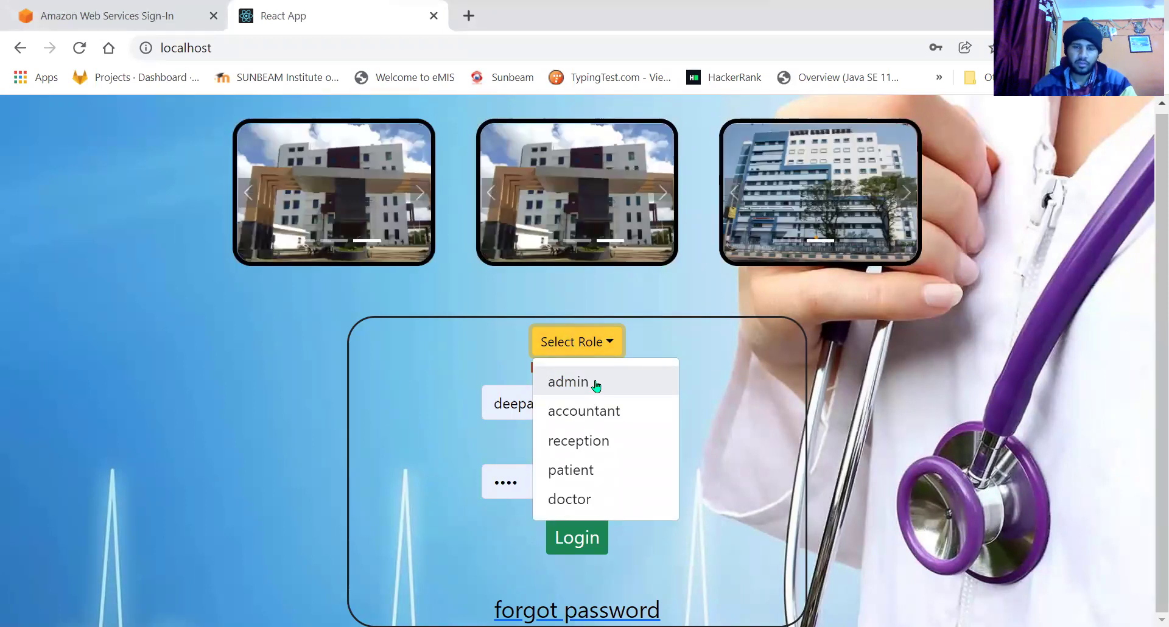
left_click(596, 384)
left_click(540, 407)
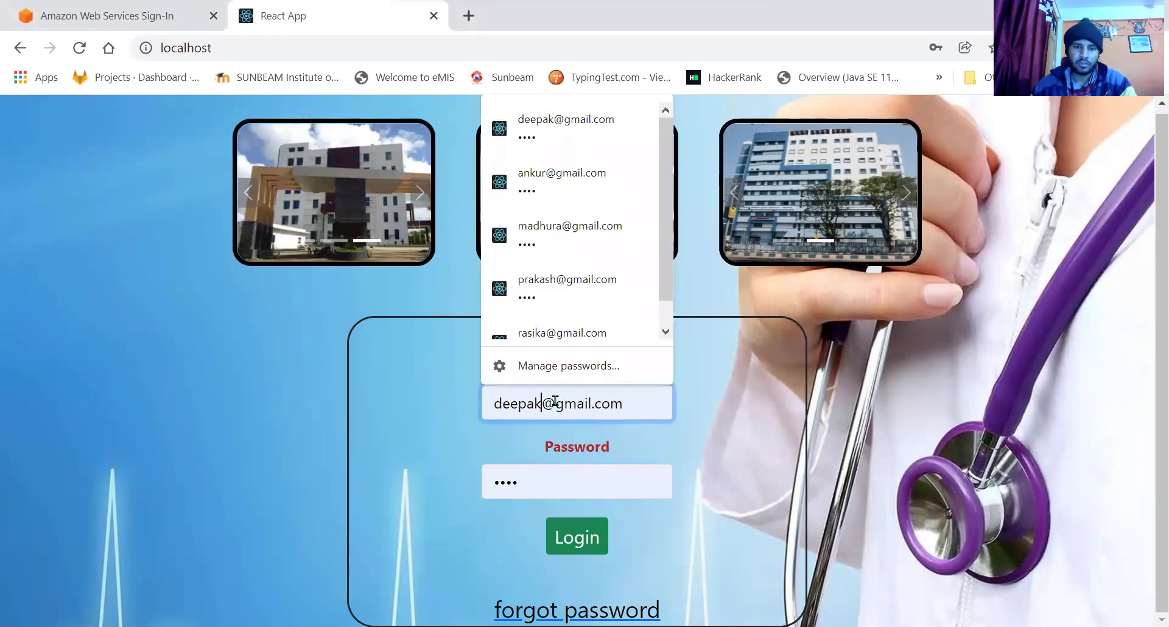
left_click(553, 236)
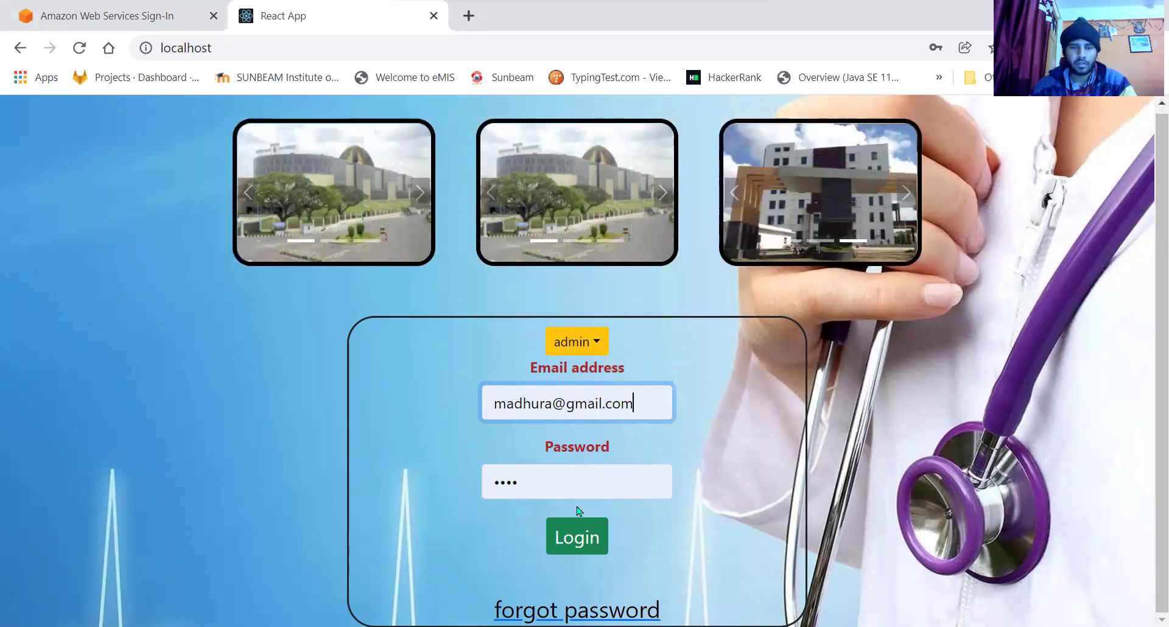
left_click(576, 541)
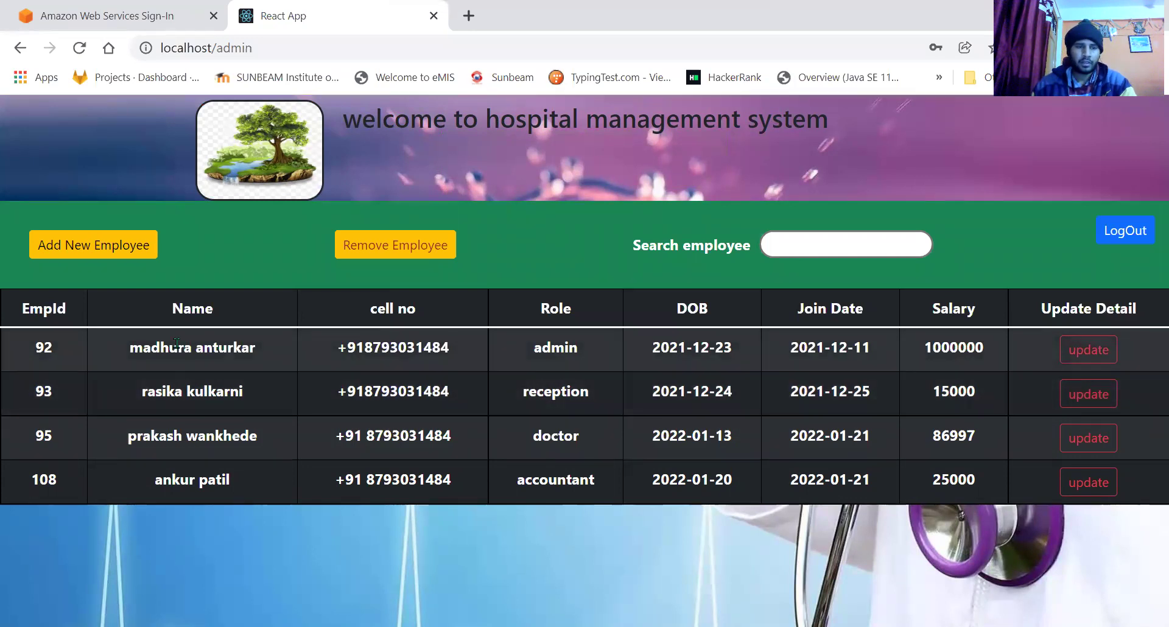
double_click(533, 355)
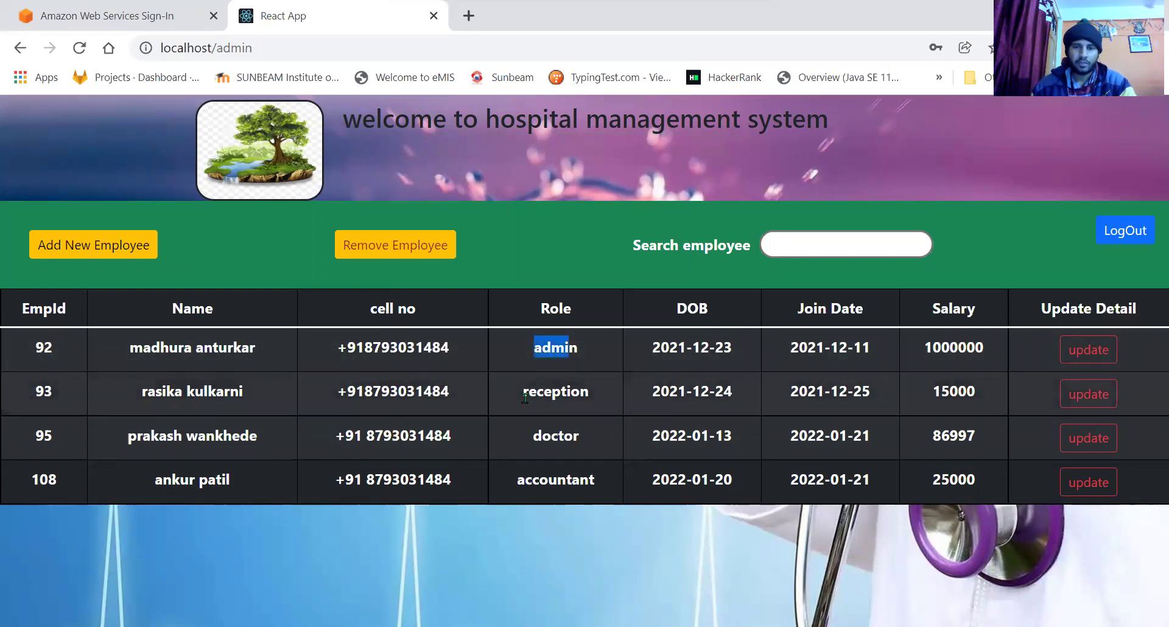
left_click_drag(523, 393, 555, 397)
left_click_drag(540, 436, 570, 436)
left_click_drag(539, 481, 571, 480)
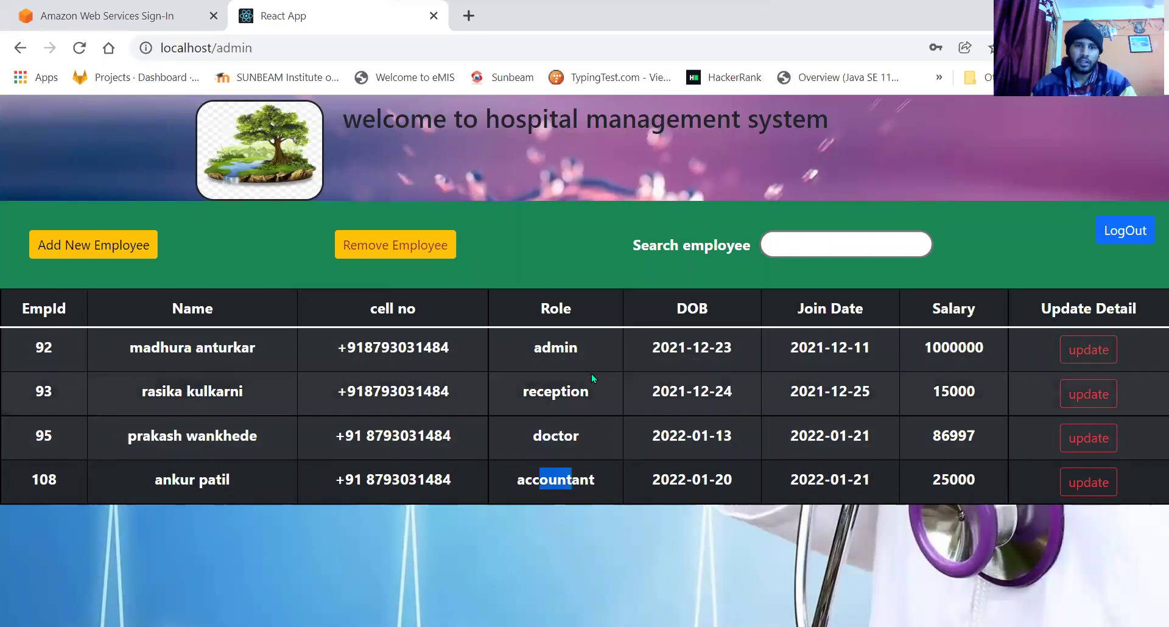
Start a new employee with first name abc, last name def, a sample email and a password.
left_click(123, 250)
left_click(460, 250)
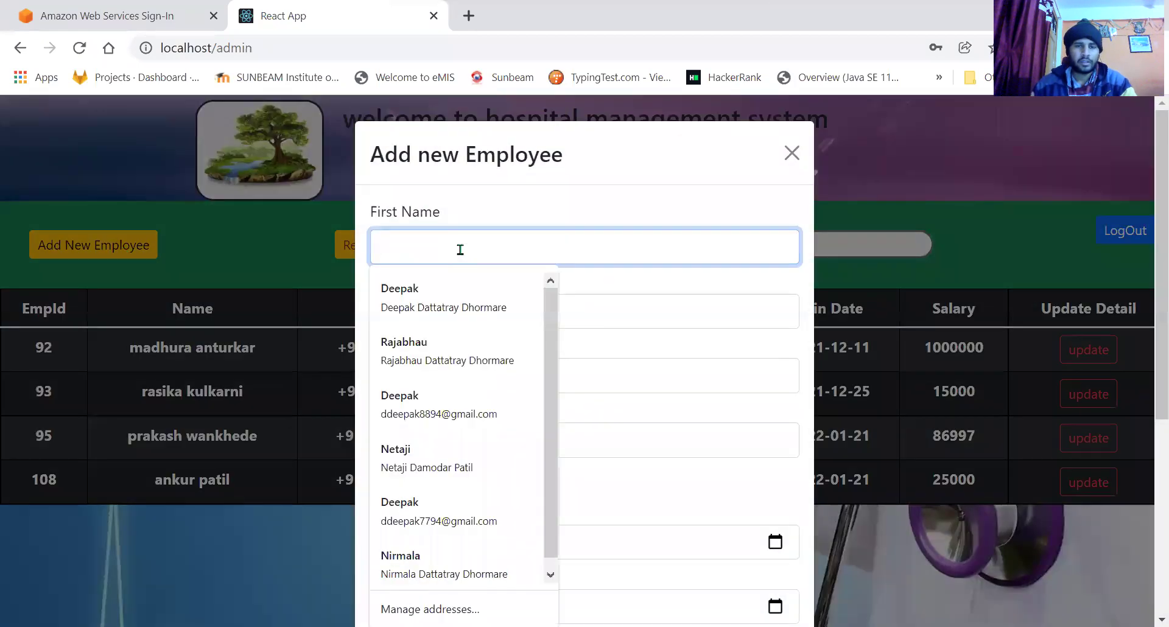
type("abc")
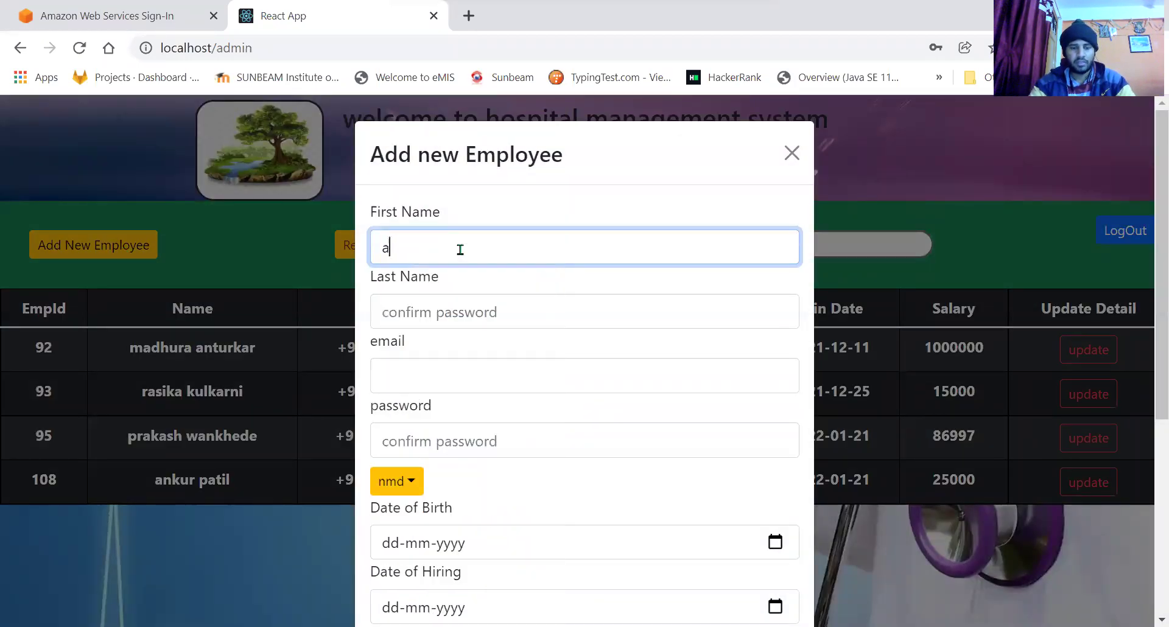
left_click(500, 309)
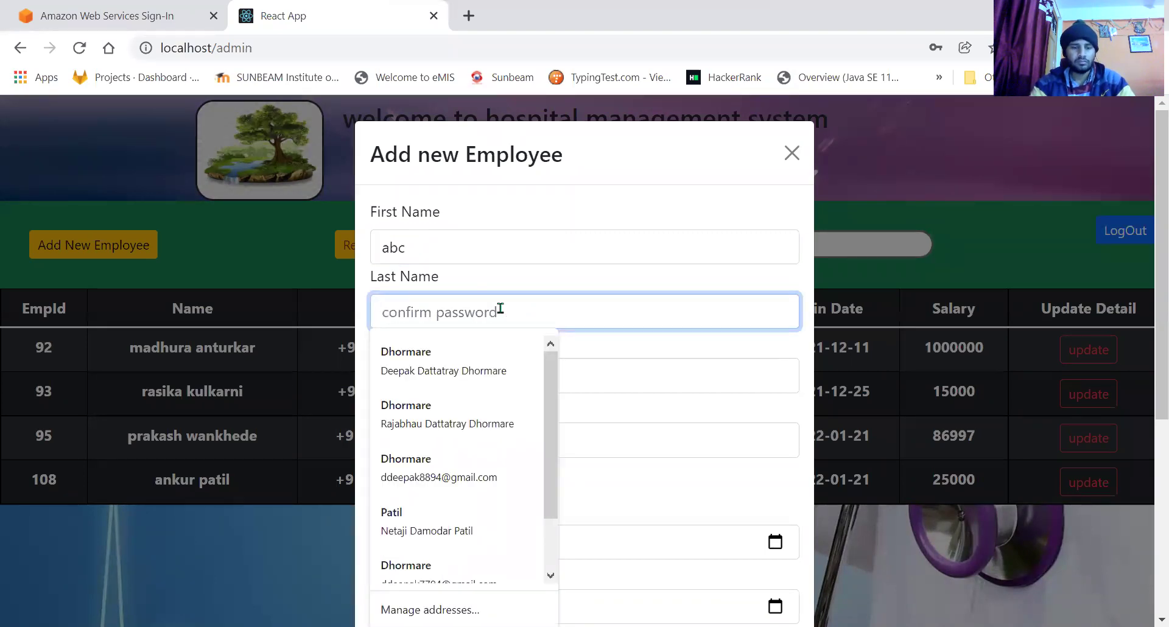
type("def")
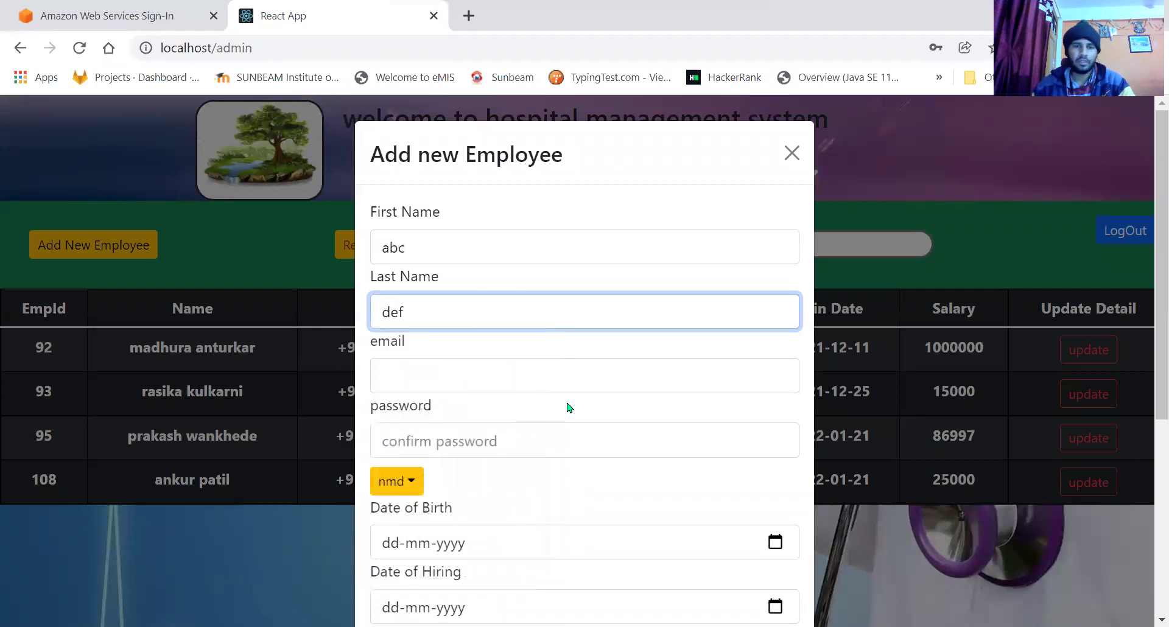
left_click(446, 371)
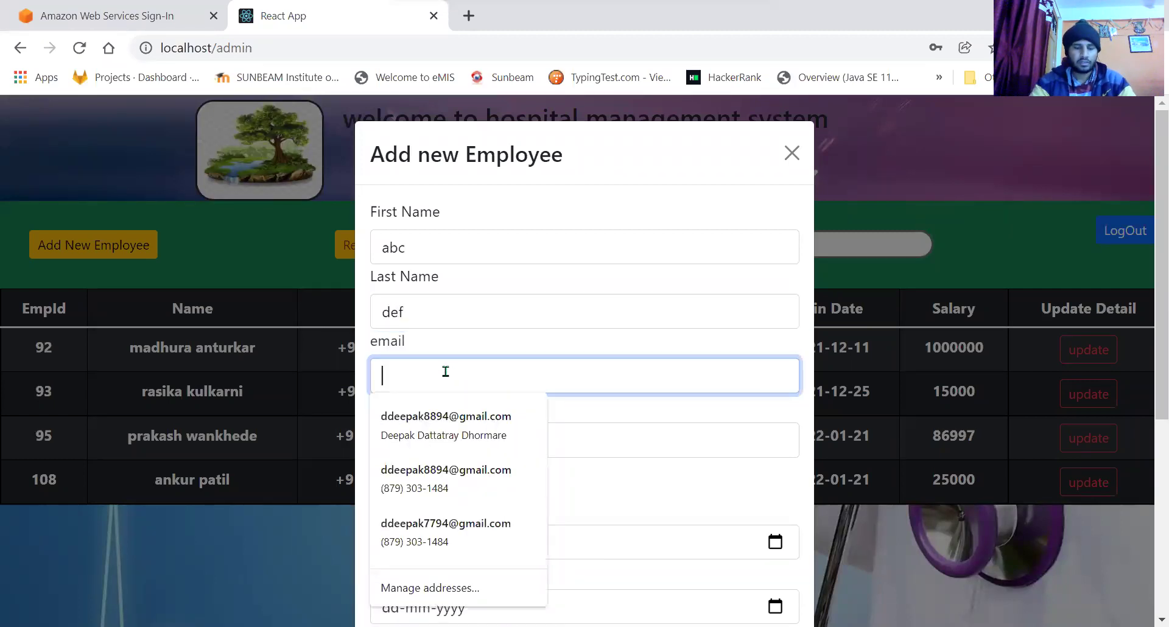
type("ab")
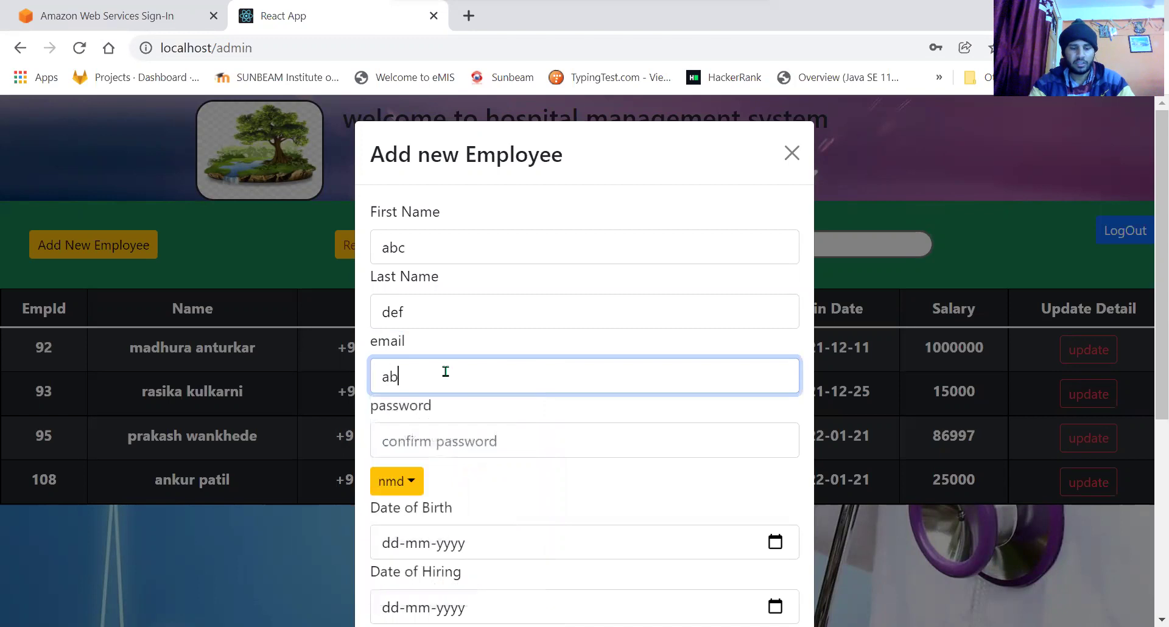
type("c@")
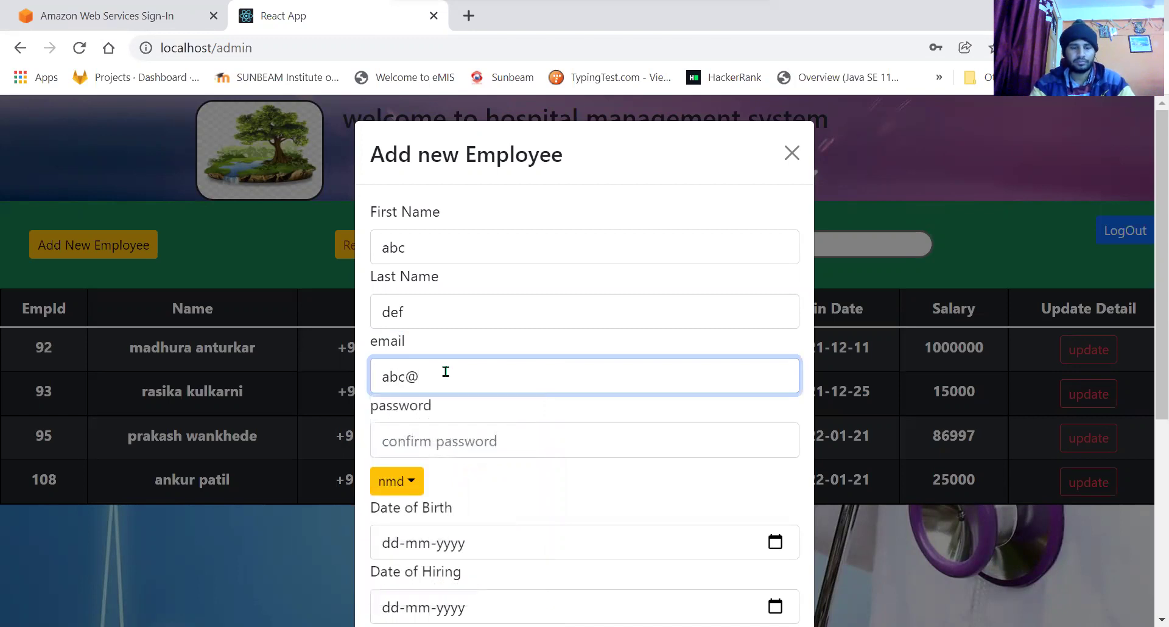
type("gmail")
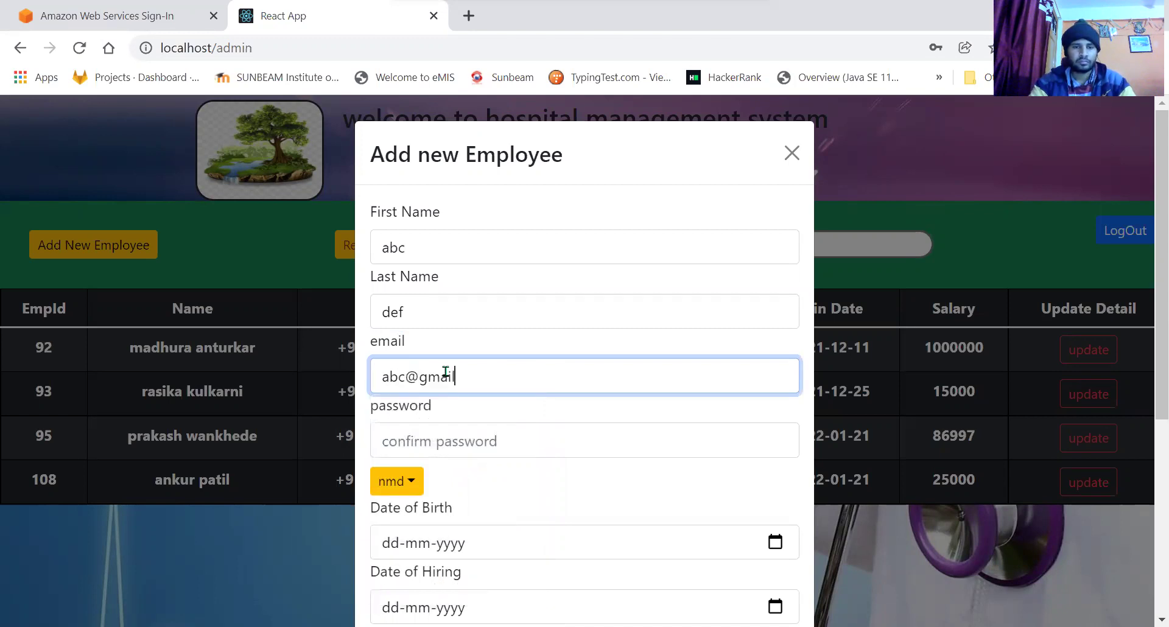
type(".co")
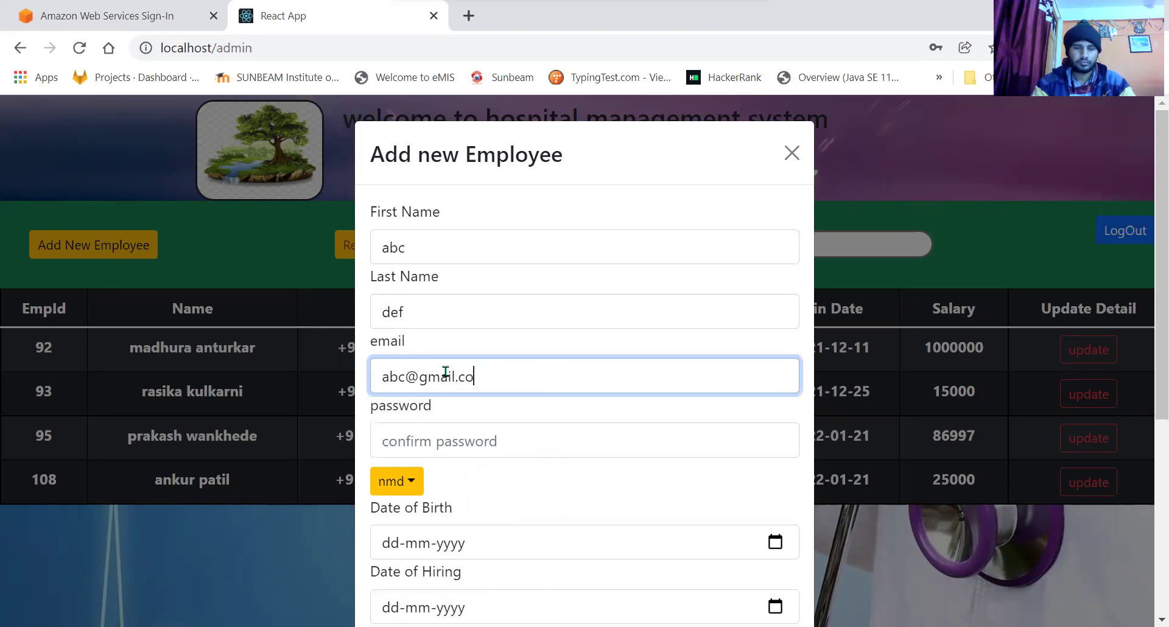
type("nm")
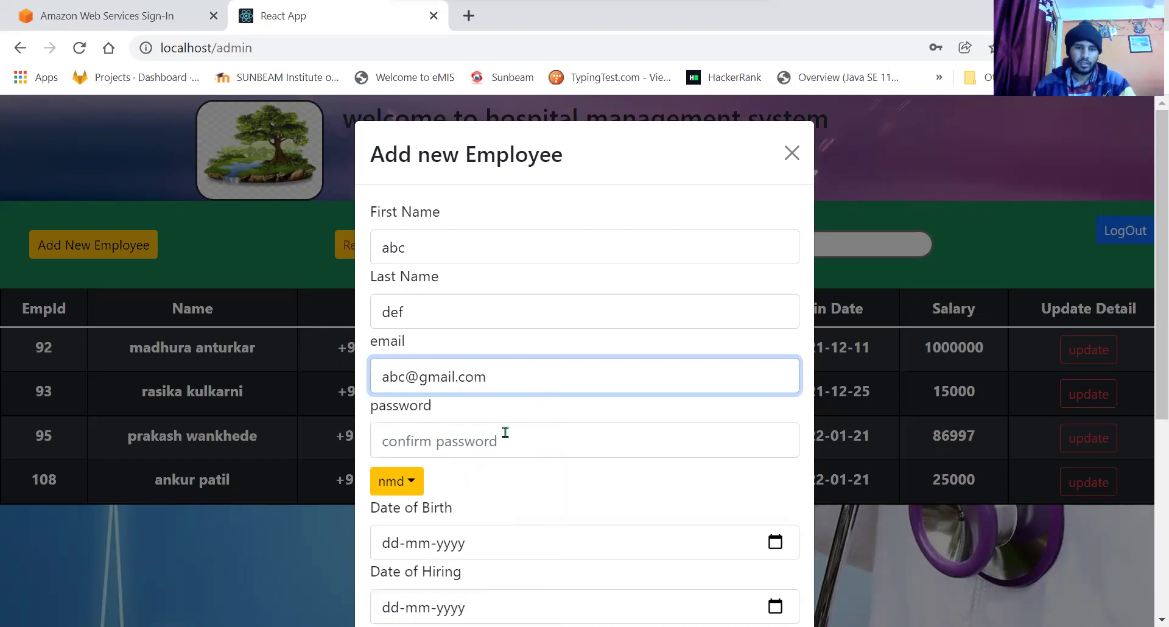
left_click(505, 432)
type("1234")
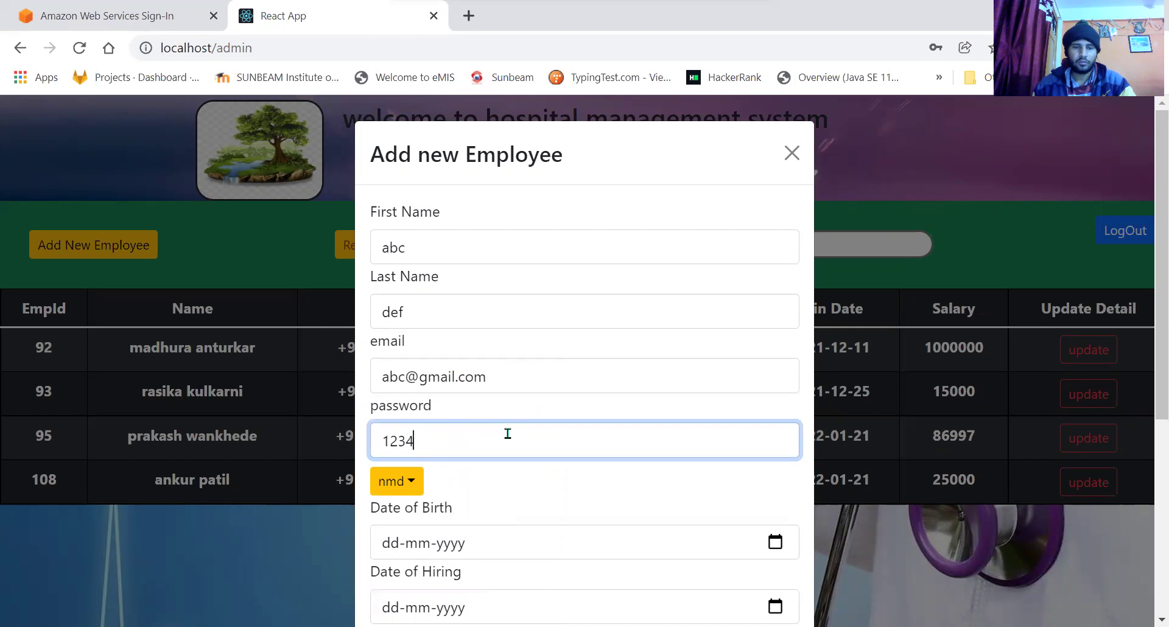
left_click(520, 492)
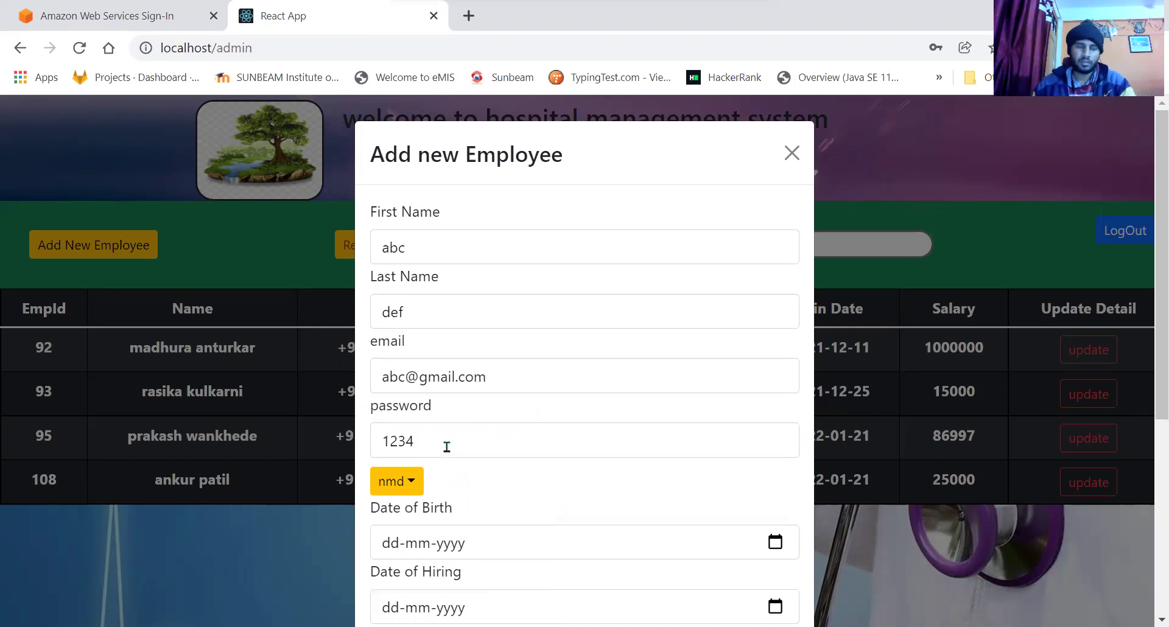
scroll(484, 481, "down", 1)
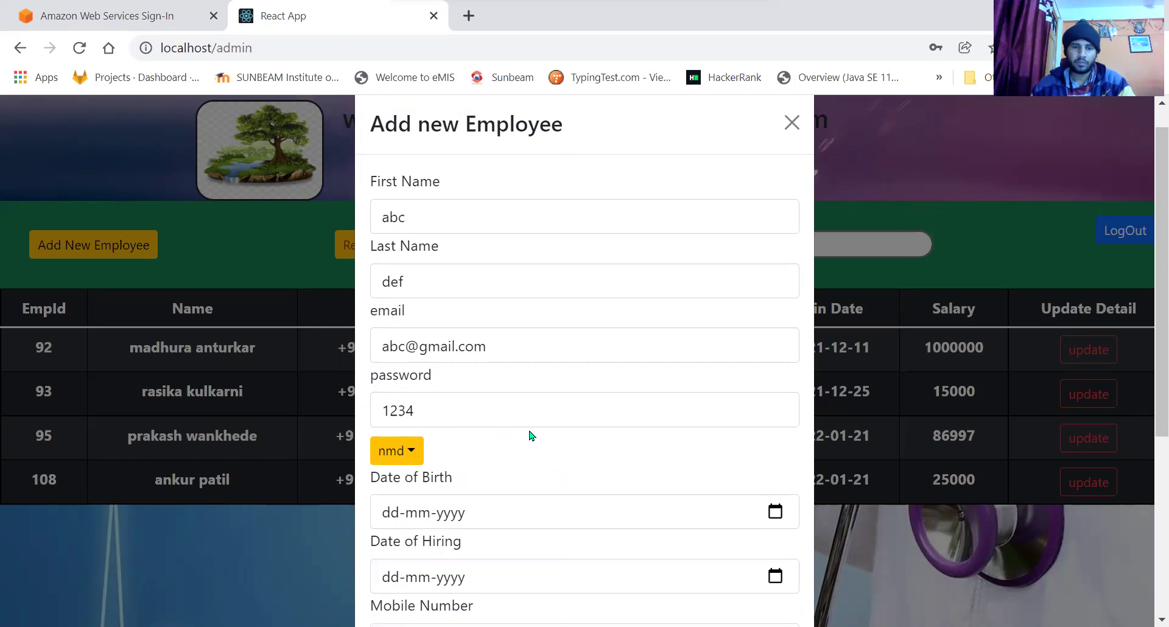
Set the new employee's role to admin.
scroll(568, 436, "down", 2)
left_click(413, 395)
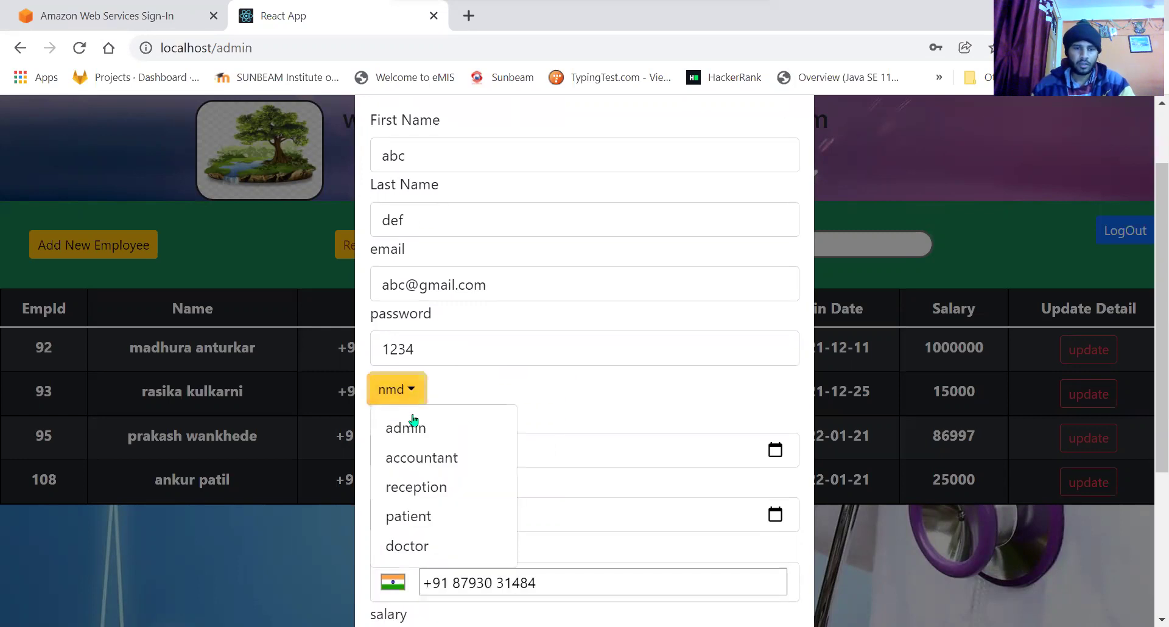
left_click(417, 422)
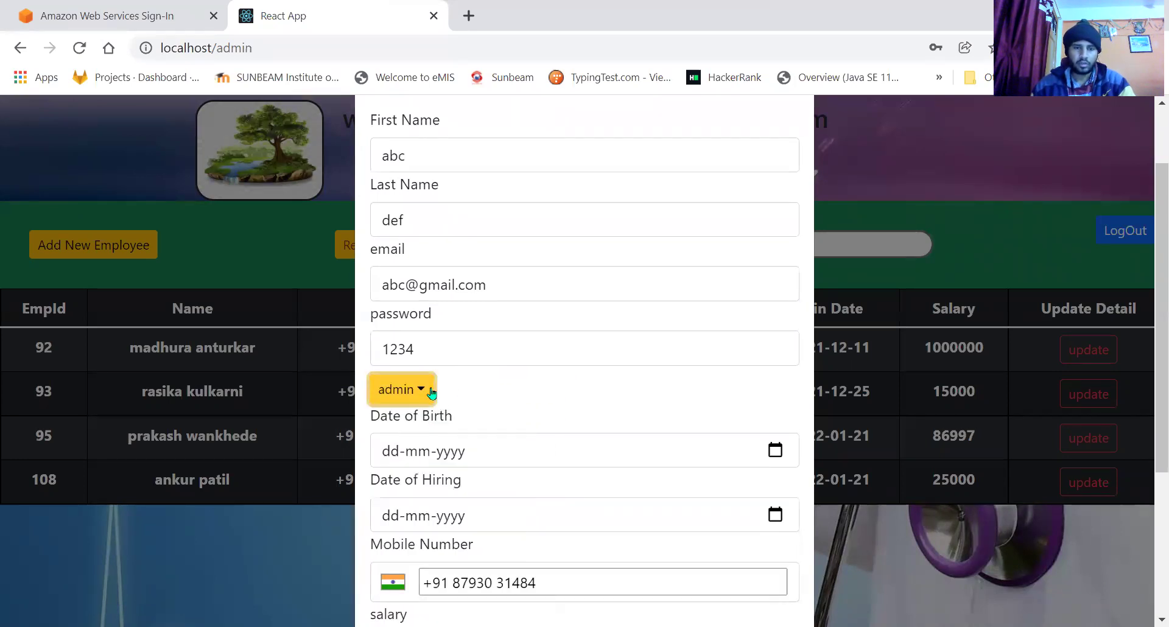
left_click(418, 402)
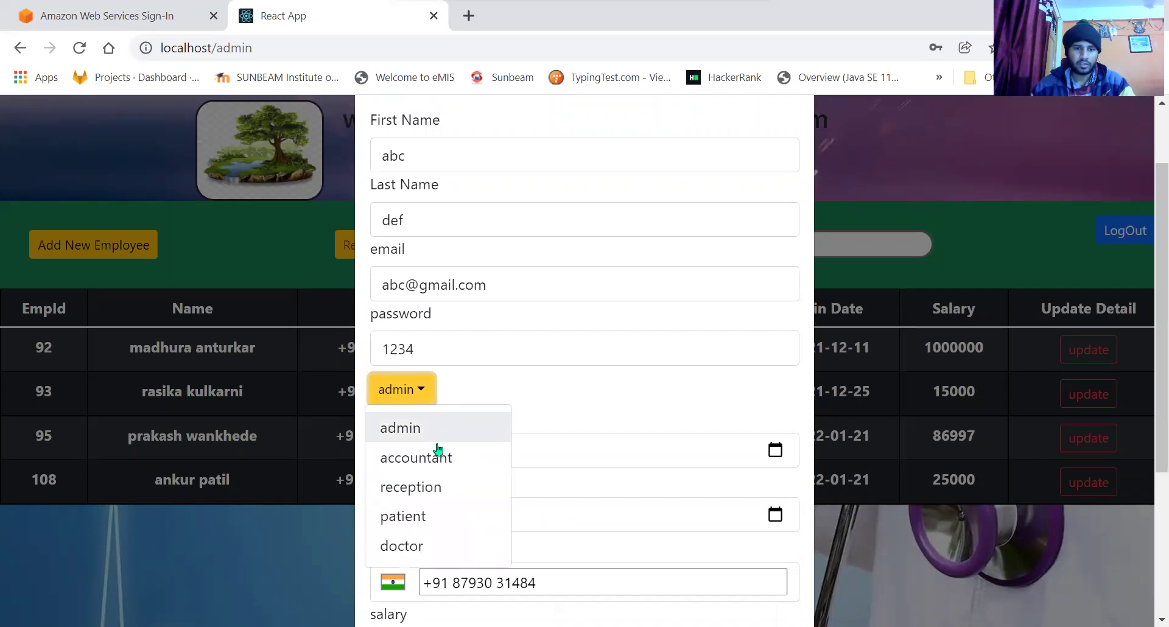
left_click(419, 543)
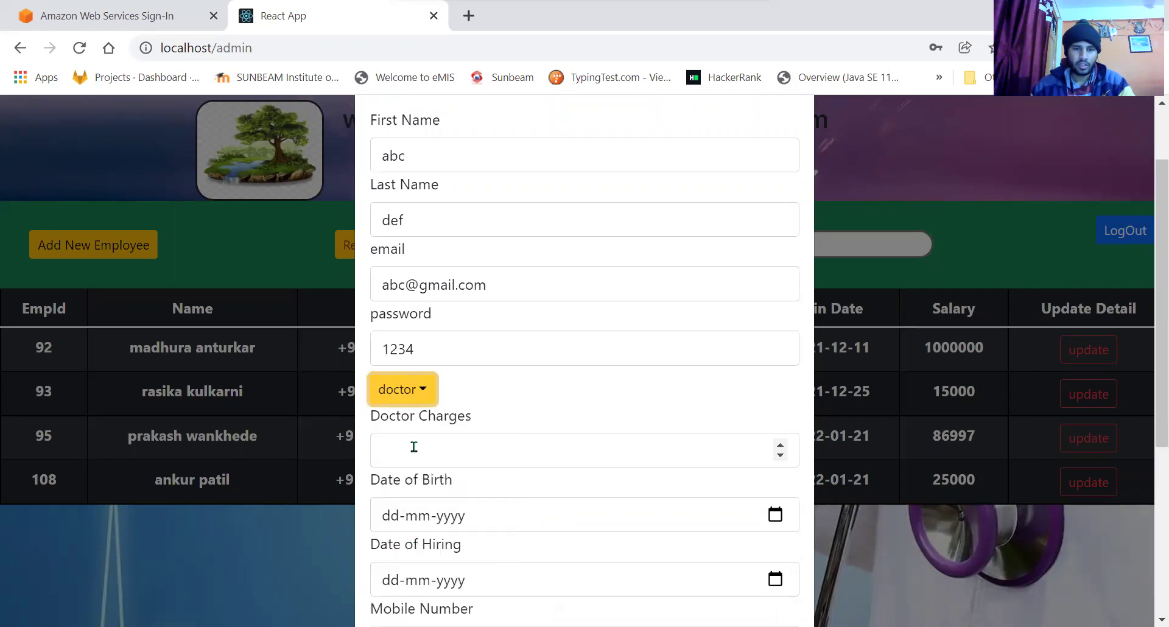
left_click(413, 450)
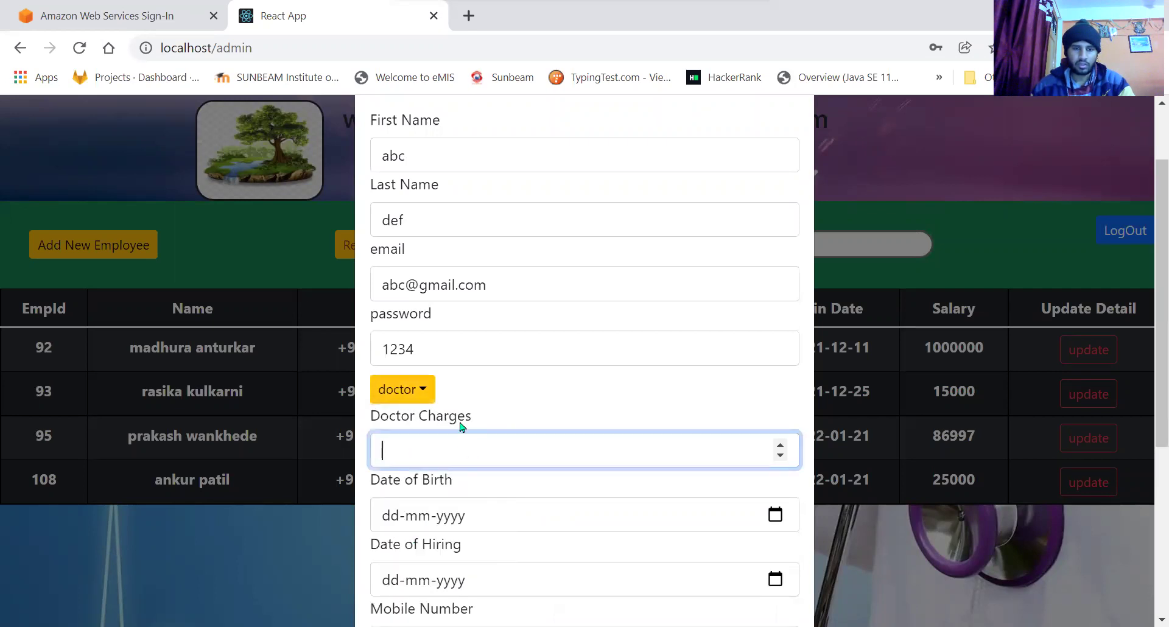
left_click(403, 389)
left_click(405, 426)
scroll(510, 401, "down", 1)
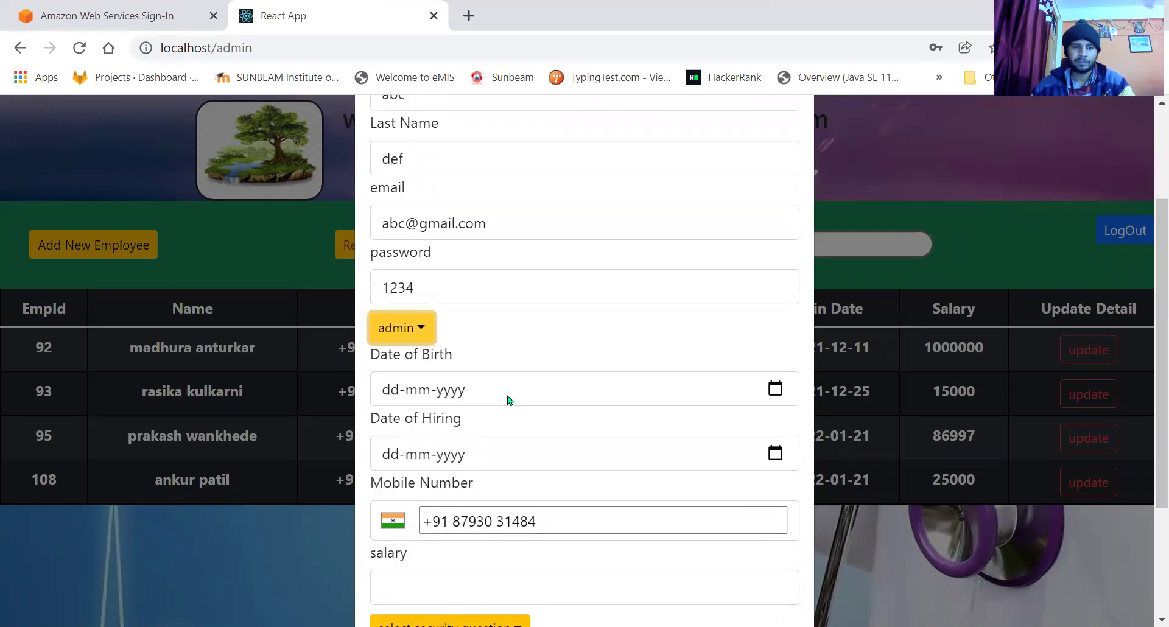
Set both the date of birth and the date of hiring to 19-01-2022.
left_click(774, 392)
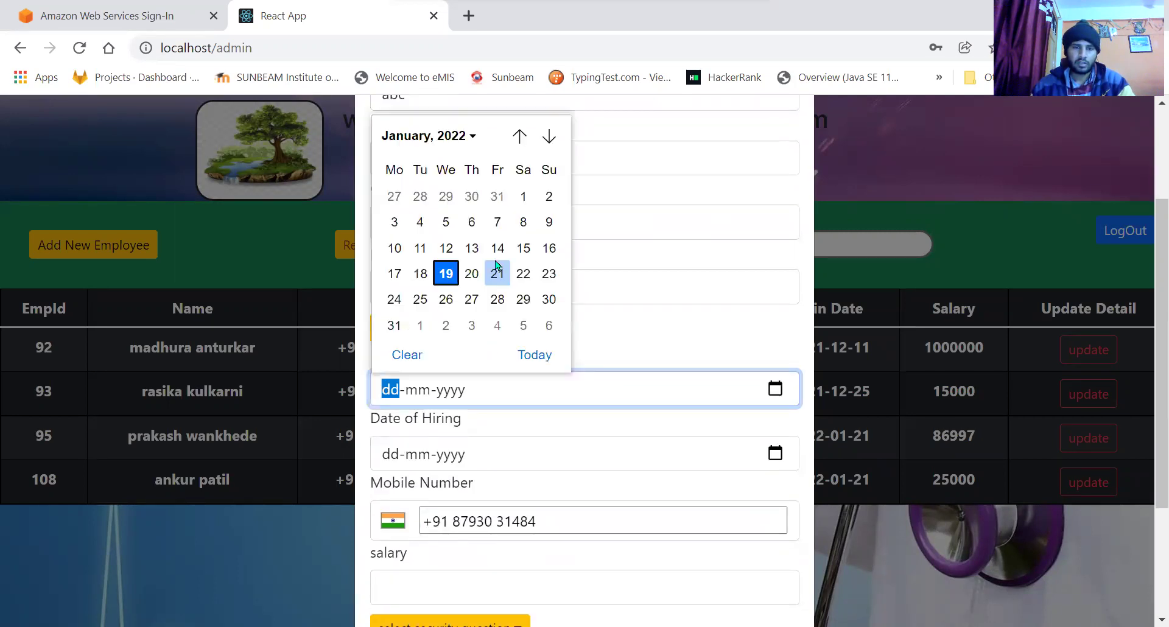
left_click(446, 274)
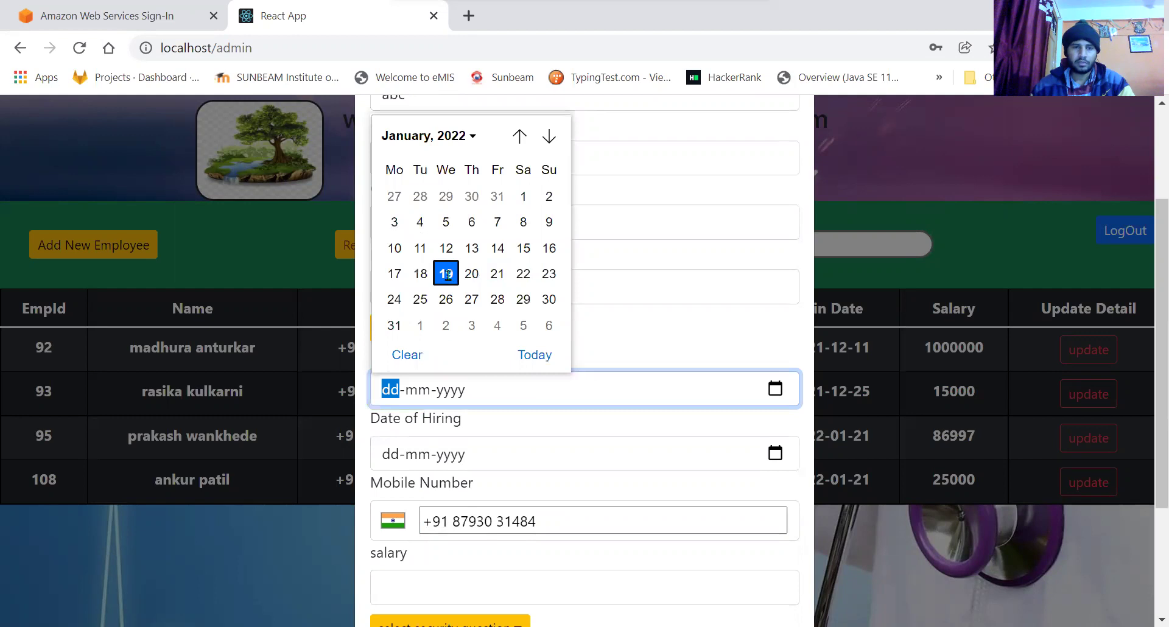
left_click(608, 342)
scroll(406, 424, "down", 1)
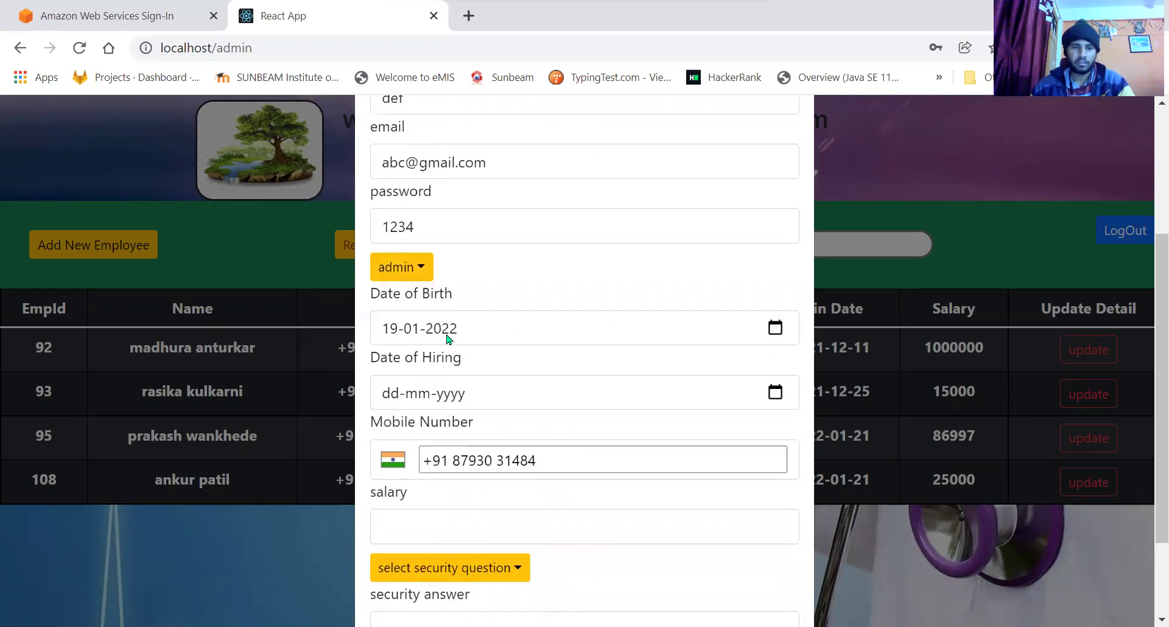
left_click(775, 393)
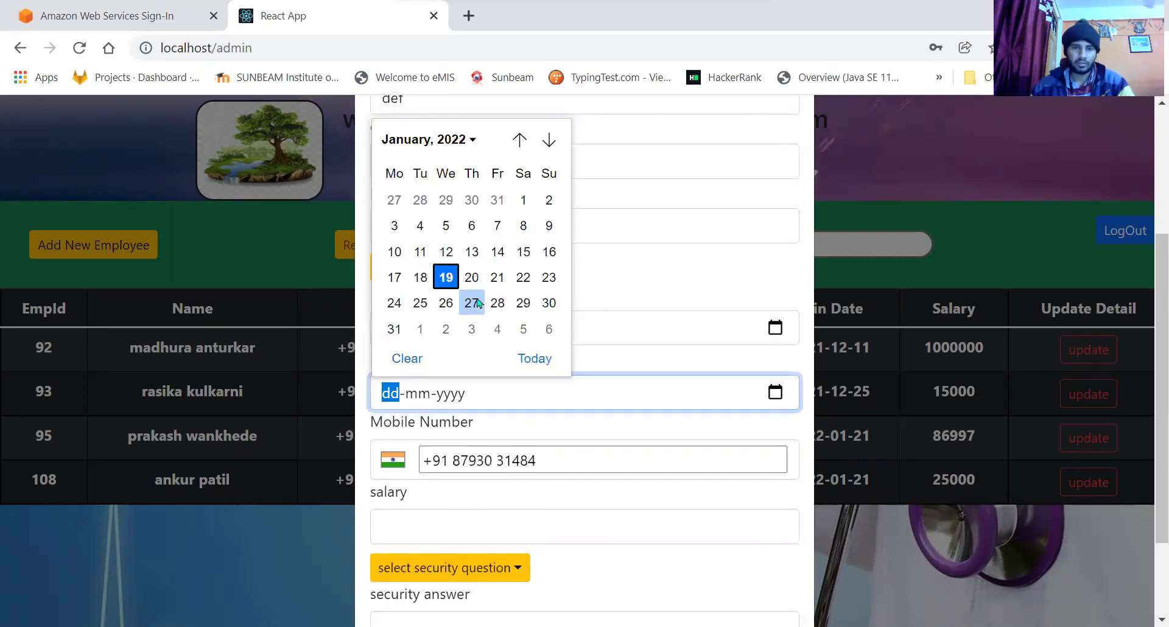
left_click(472, 277)
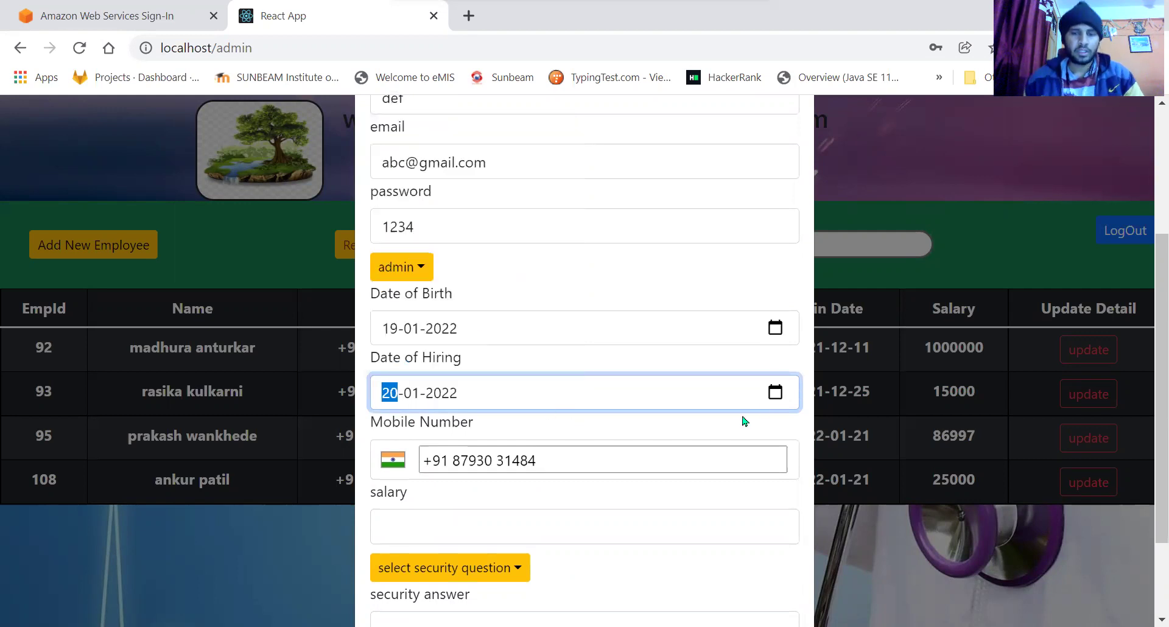
key("alt+Down")
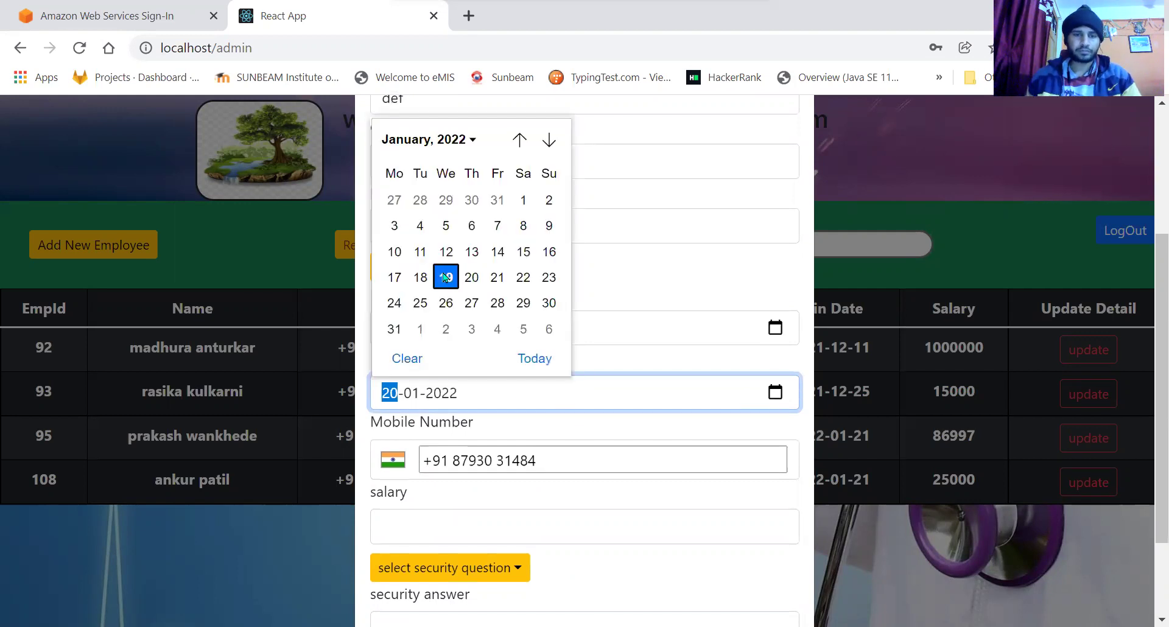
scroll(463, 442, "down", 2)
Enter salary 180000, choose security question 'my pet name' and type its answer.
left_click(436, 435)
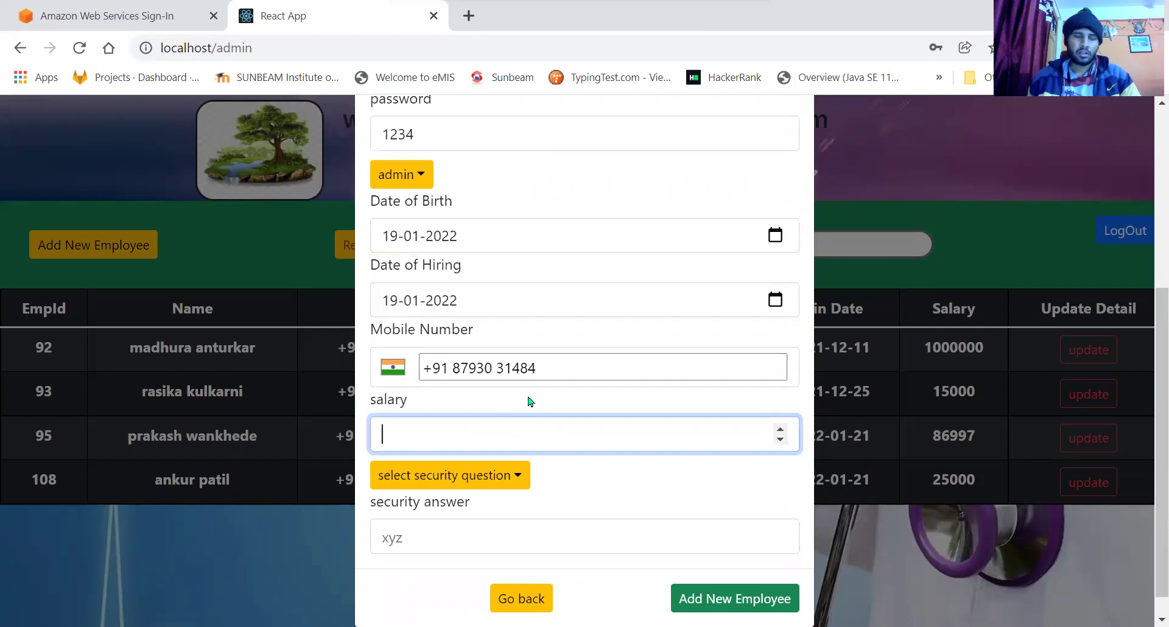
type("1")
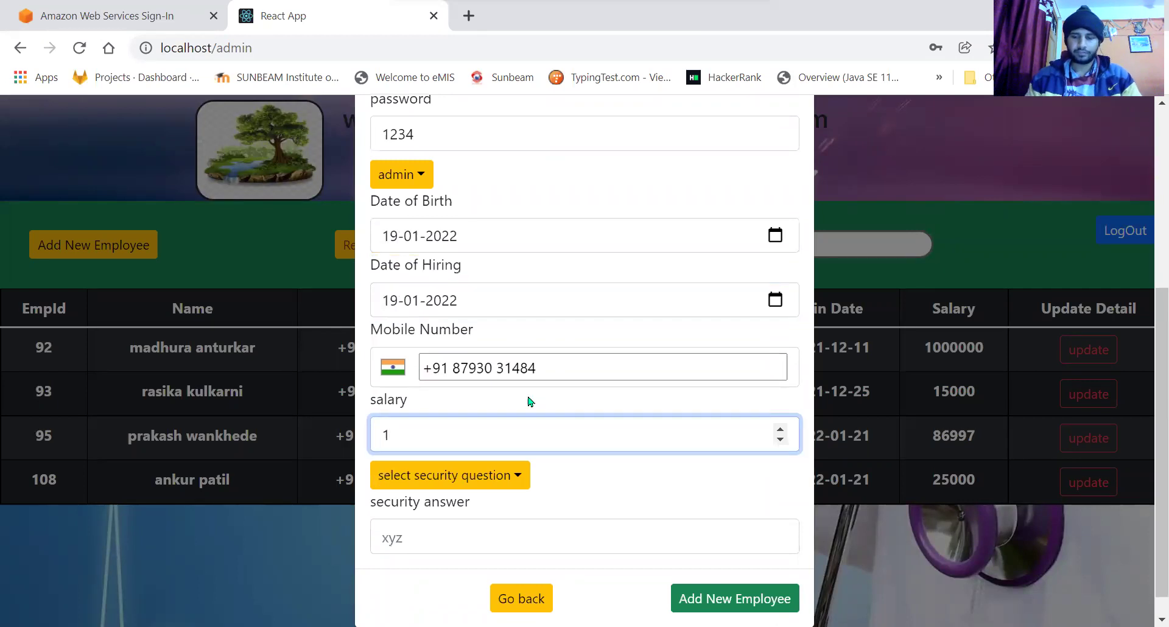
type("80000")
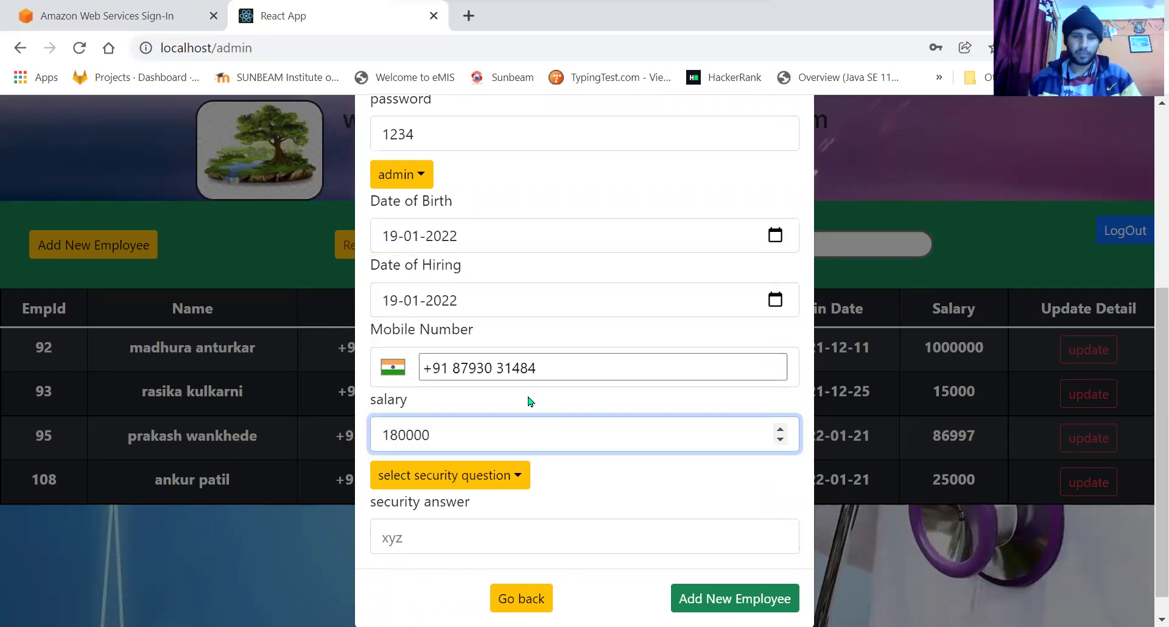
scroll(528, 402, "down", 1)
left_click(517, 448)
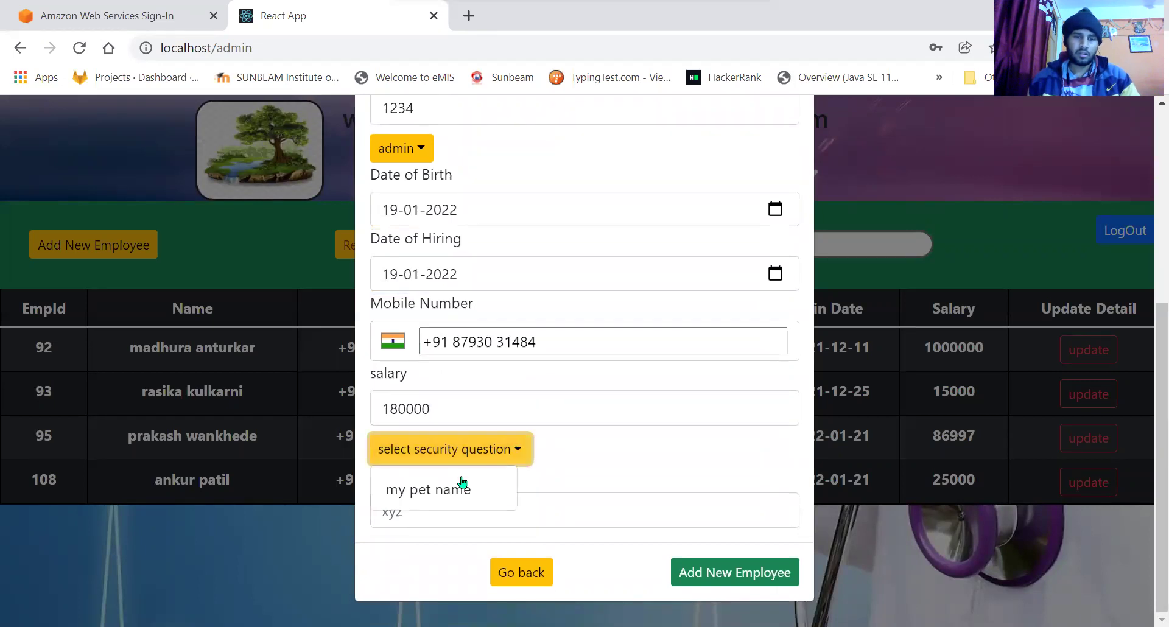
left_click(427, 500)
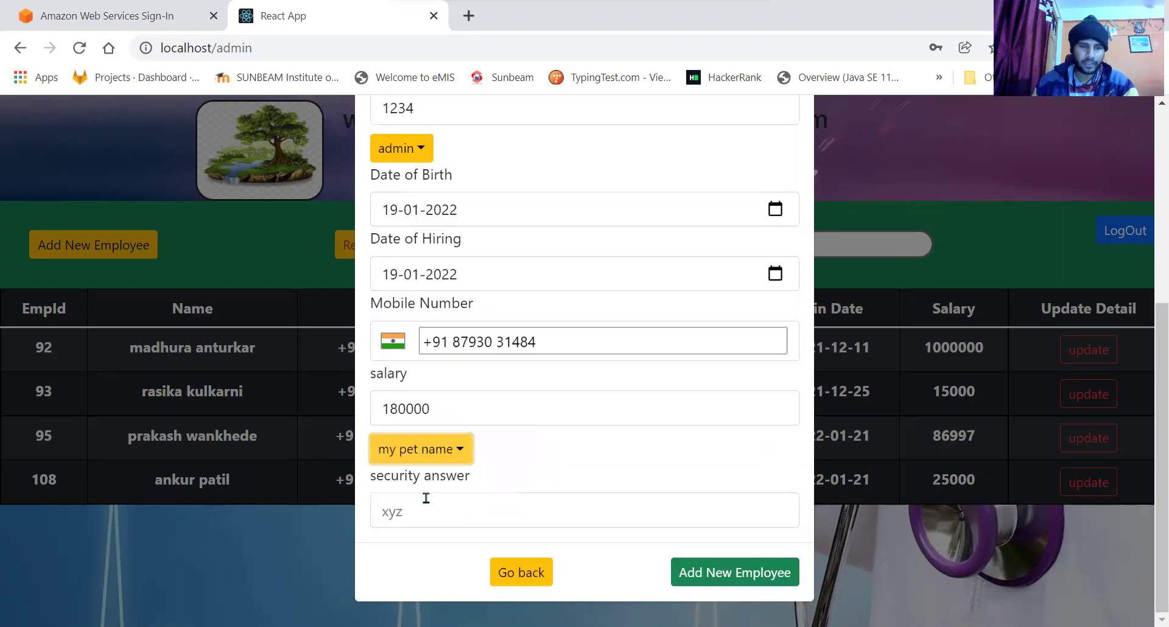
left_click(439, 507)
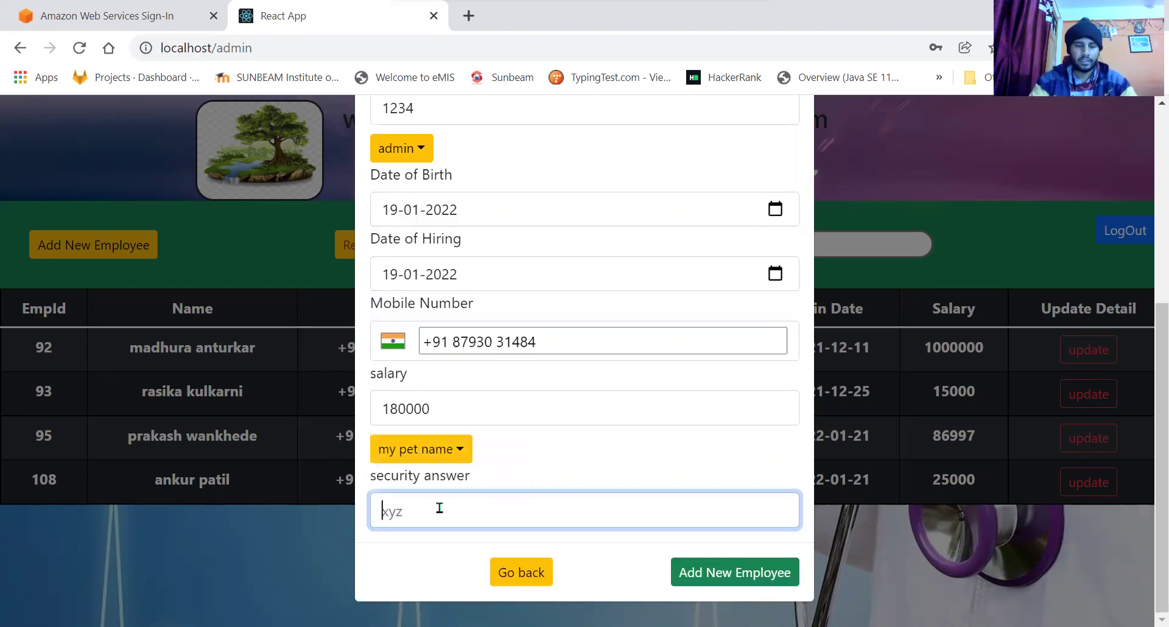
type("jerr")
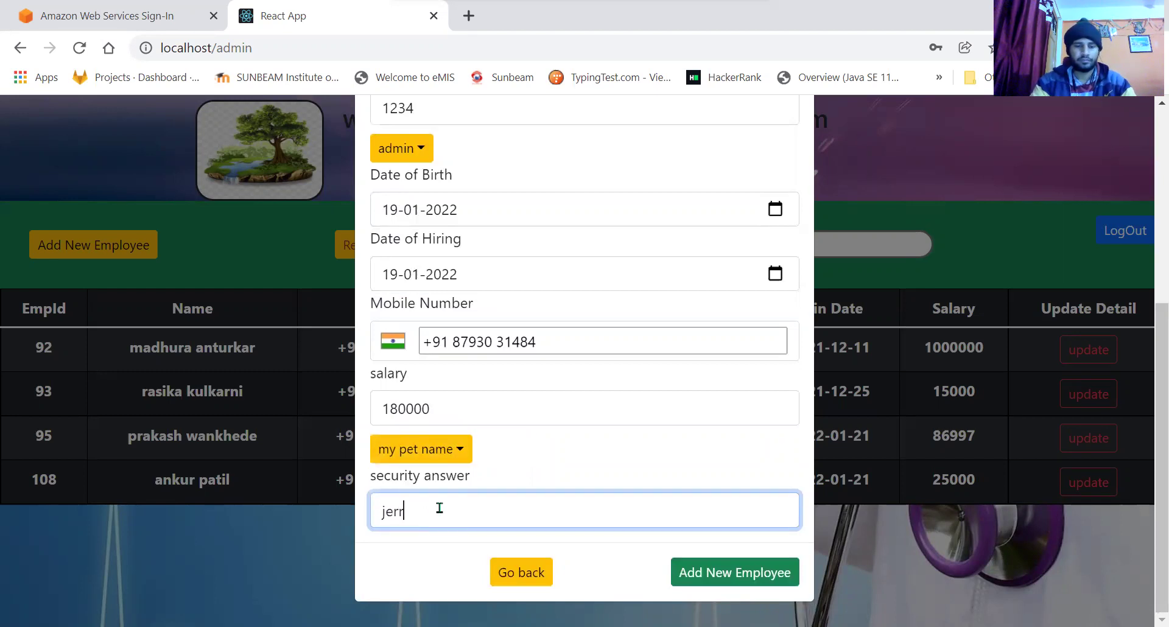
type("y")
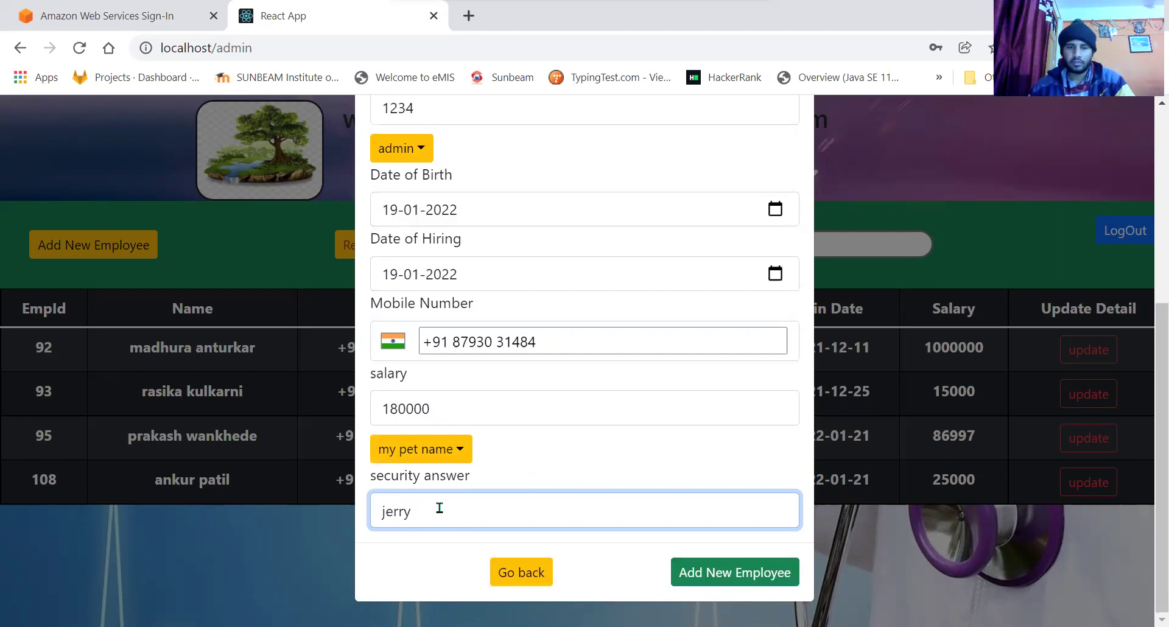
Submit the employee form and reload to check row 113 shows abc def as admin.
left_click(754, 572)
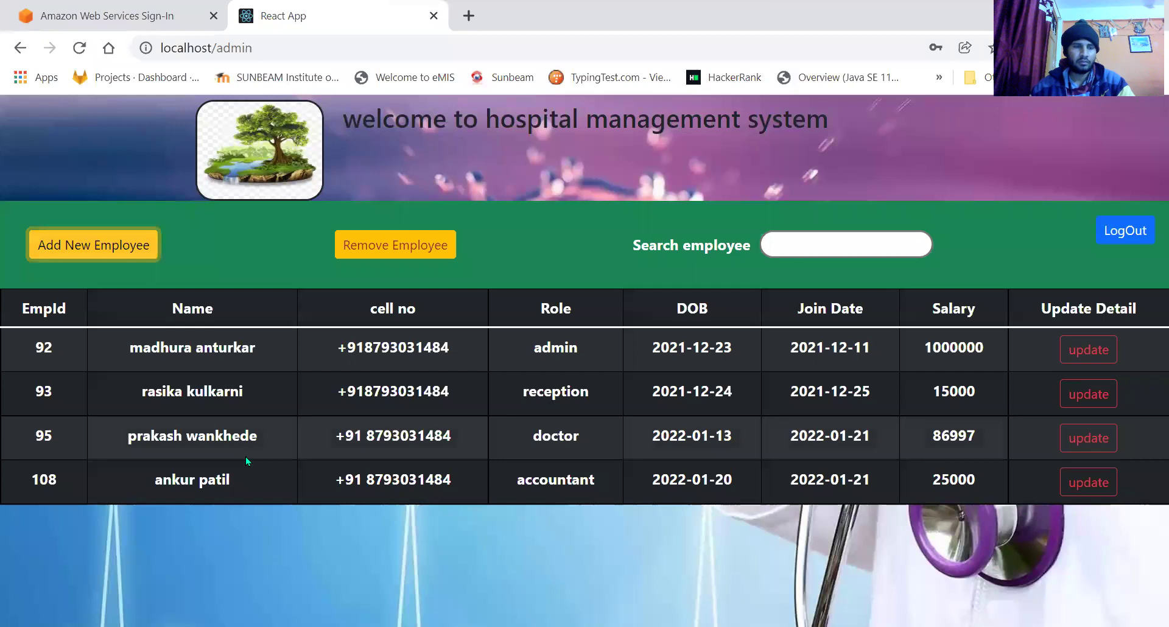
left_click(79, 47)
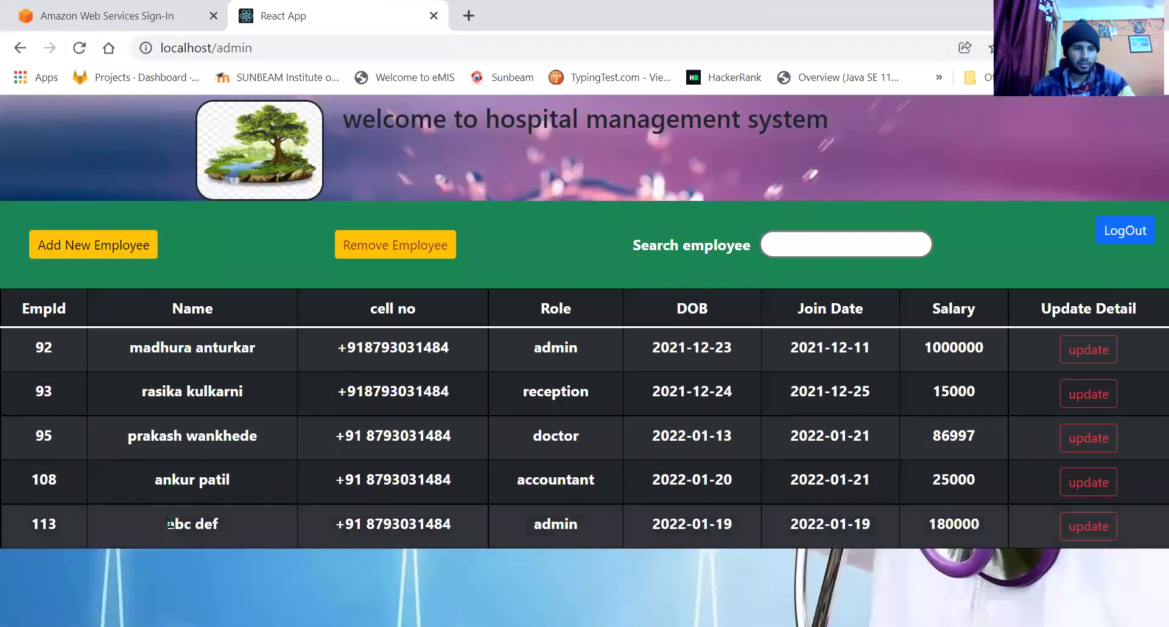
left_click_drag(169, 523, 272, 536)
left_click(420, 527)
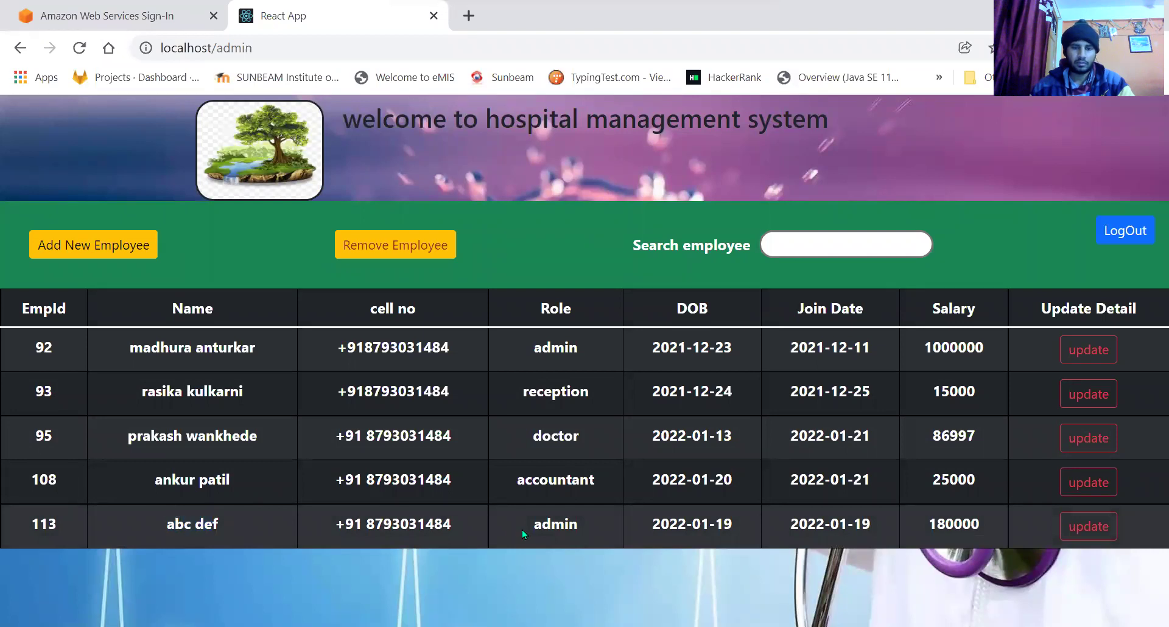
left_click_drag(521, 530, 955, 525)
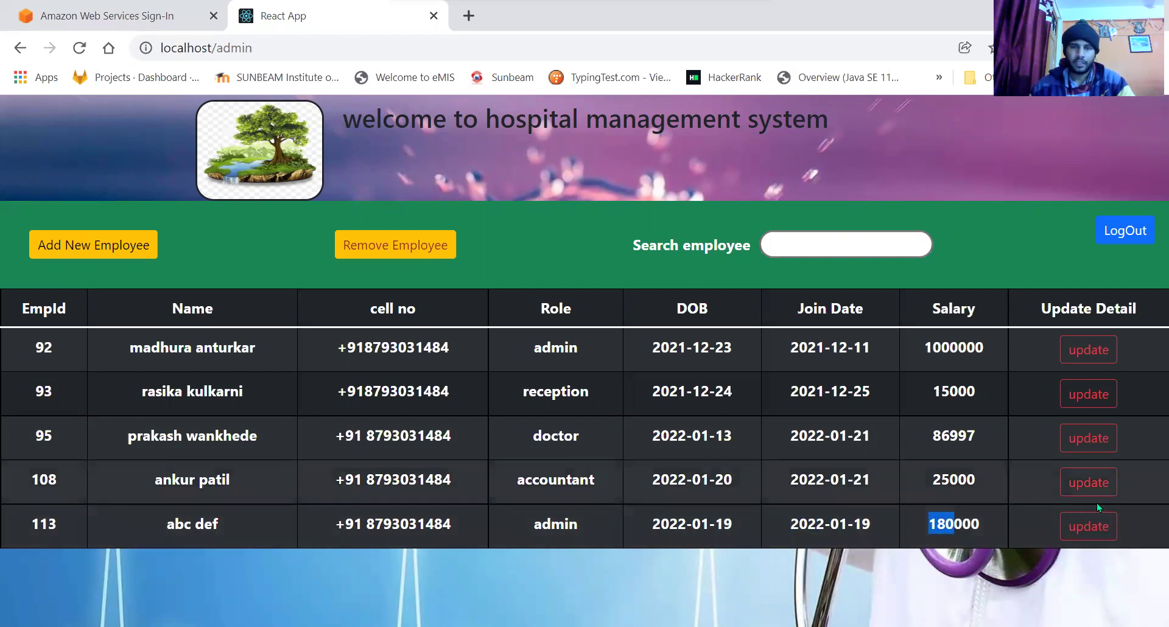
Change employee 113's first and last name and set the date of birth to the 5th.
left_click(1089, 526)
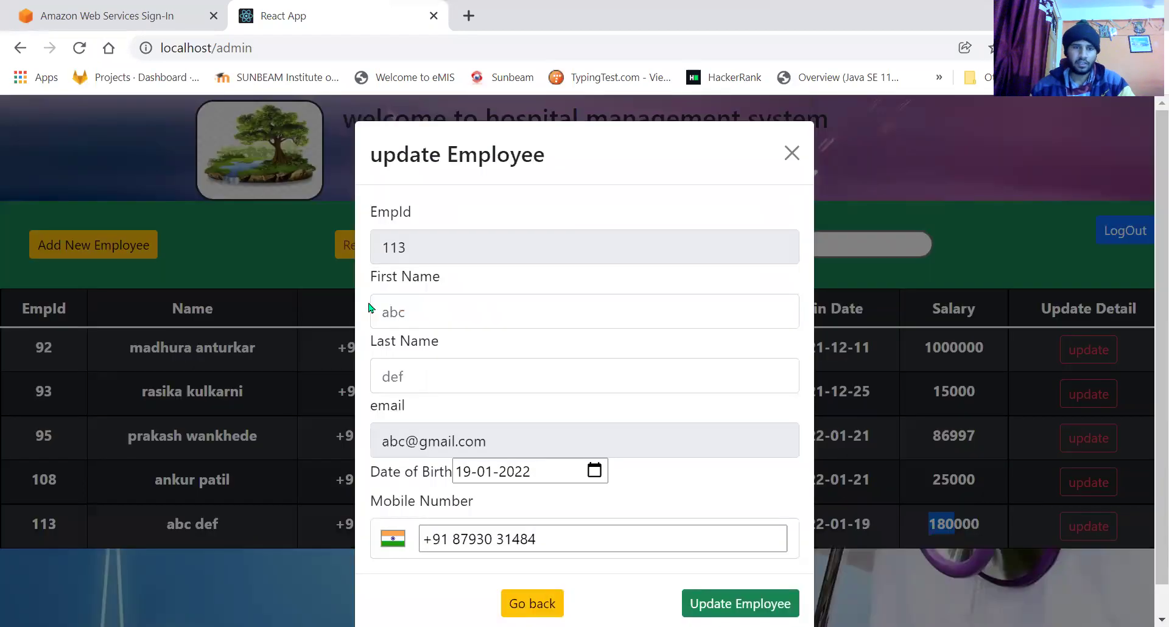
left_click(470, 280)
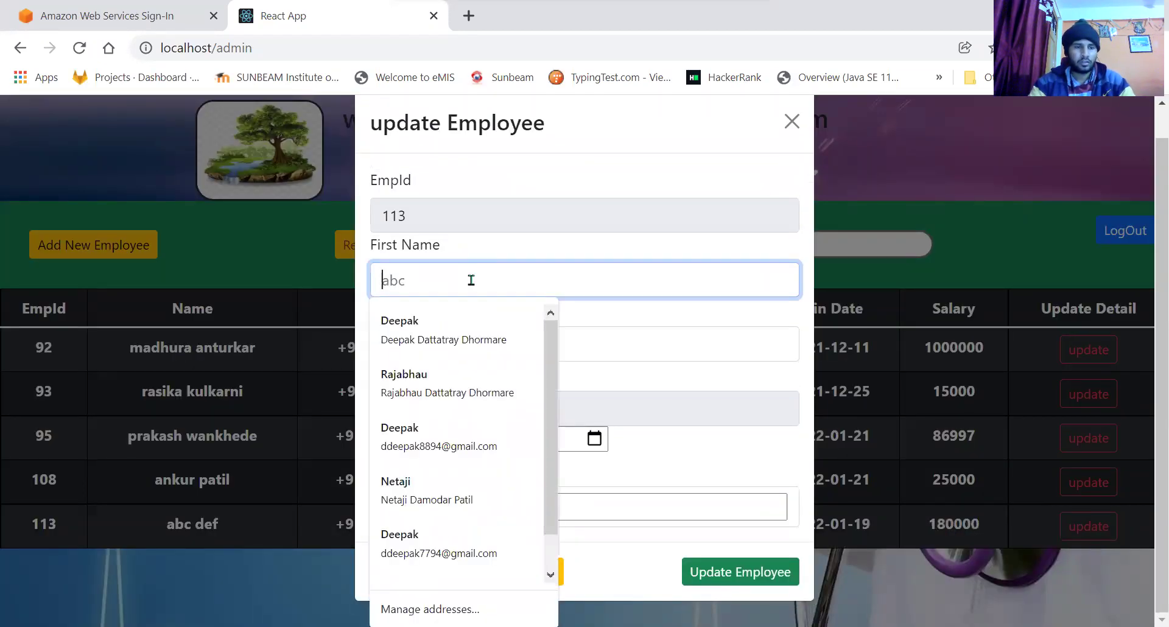
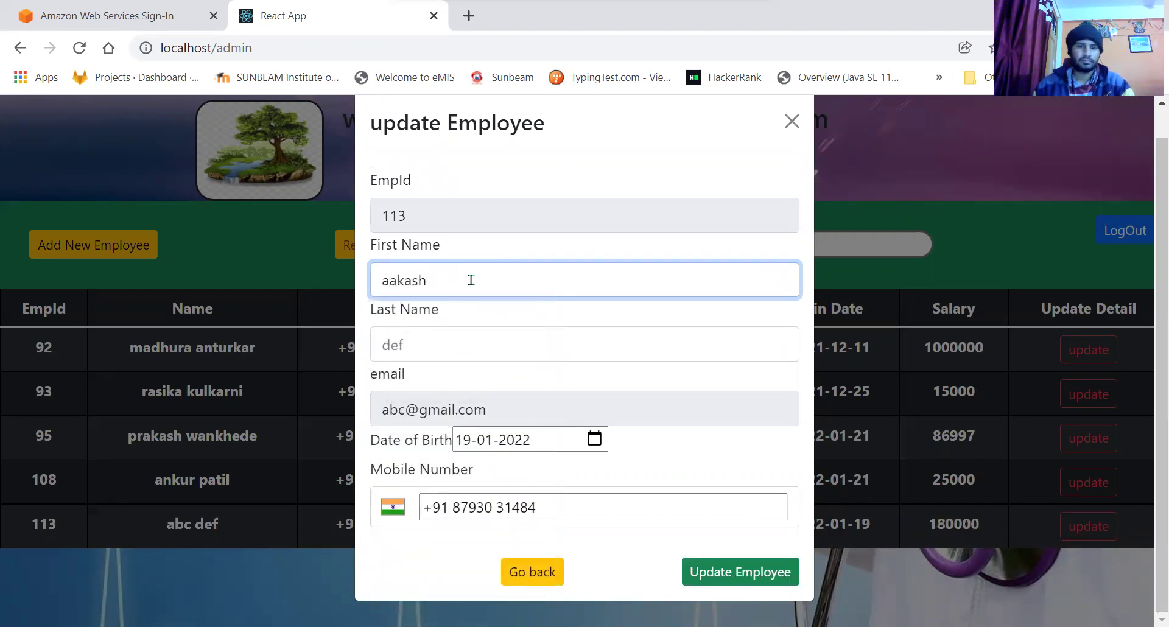
left_click(434, 347)
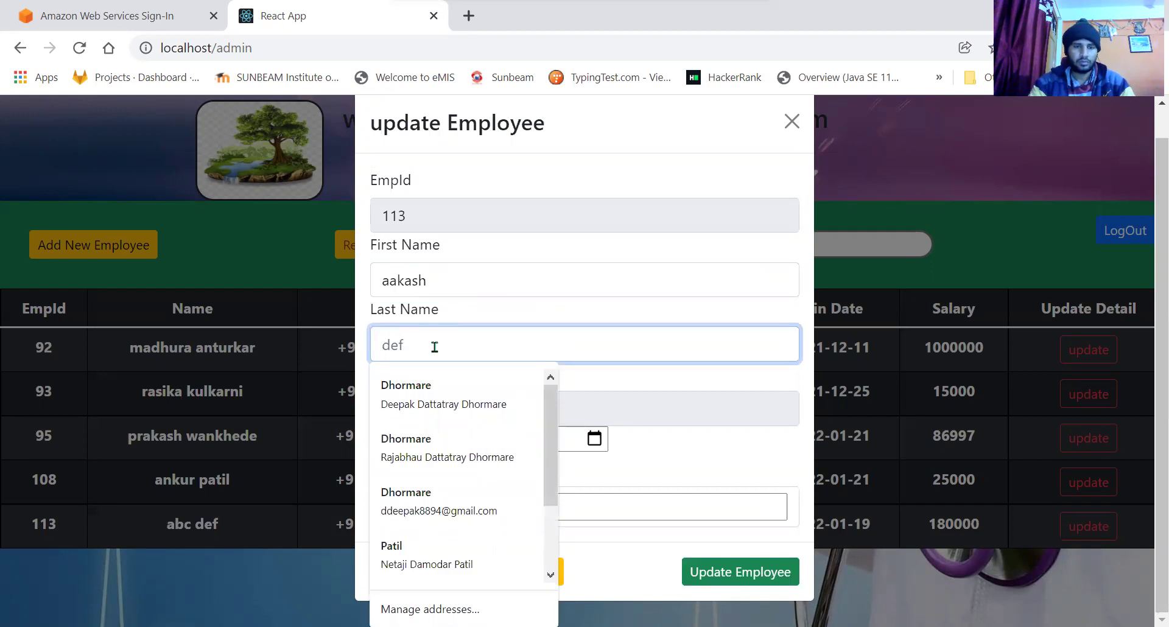
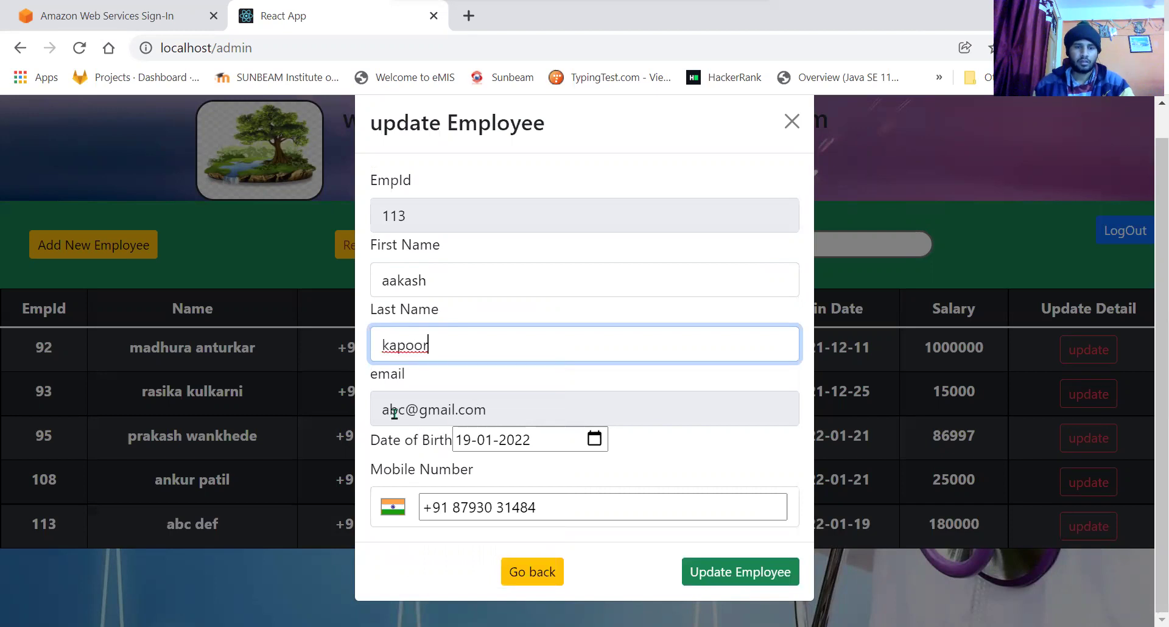
left_click(399, 413)
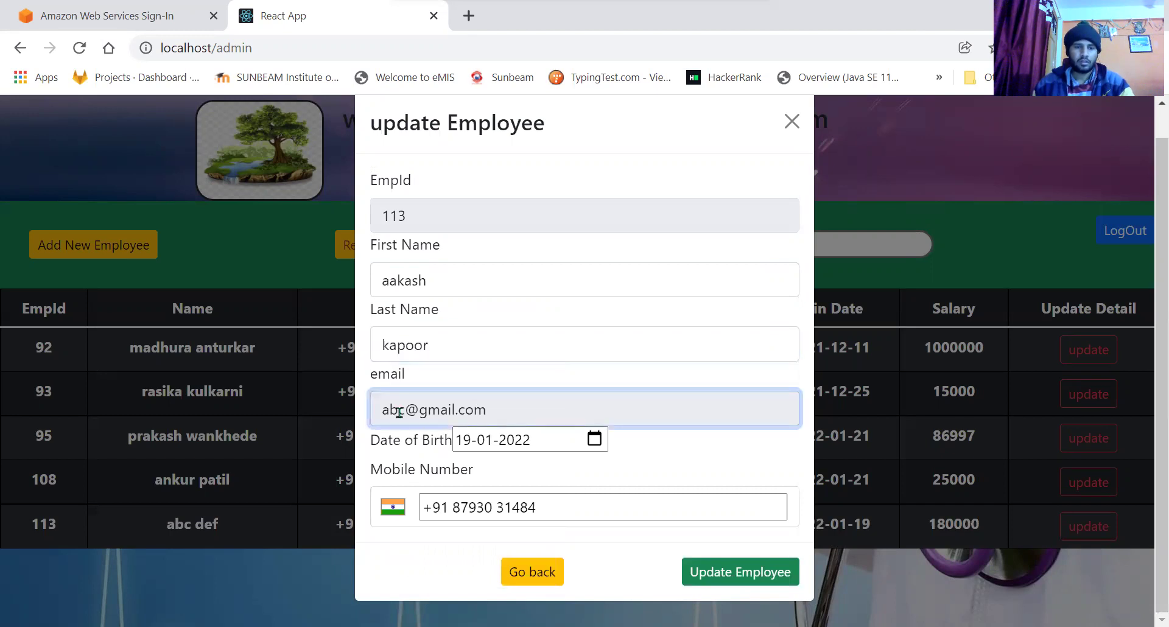
left_click(600, 445)
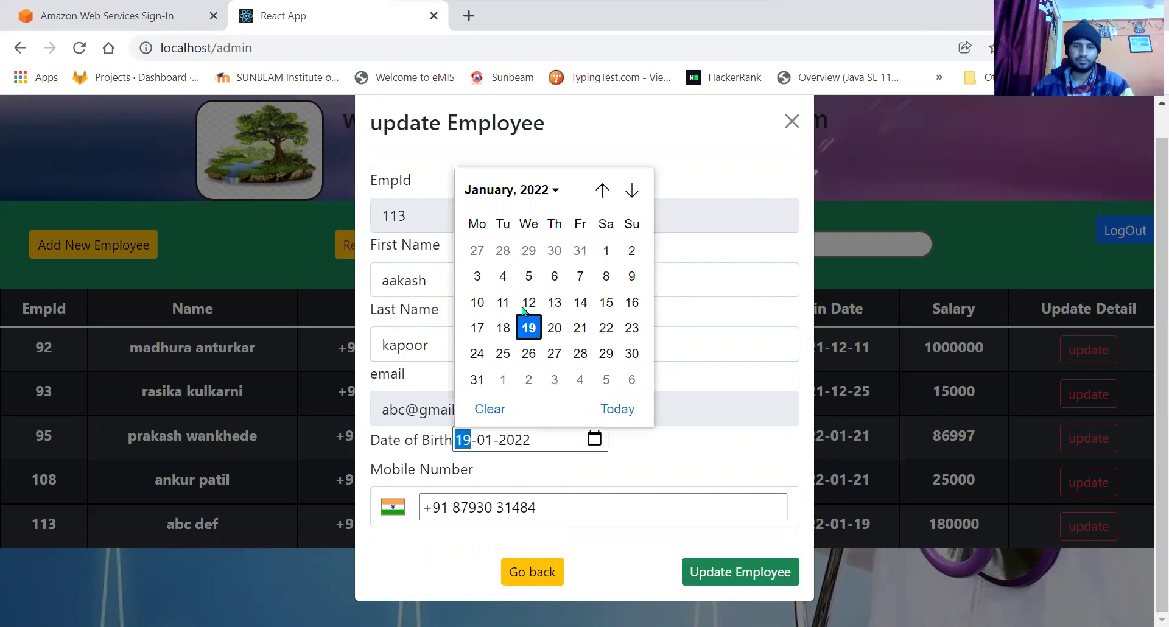
left_click(527, 281)
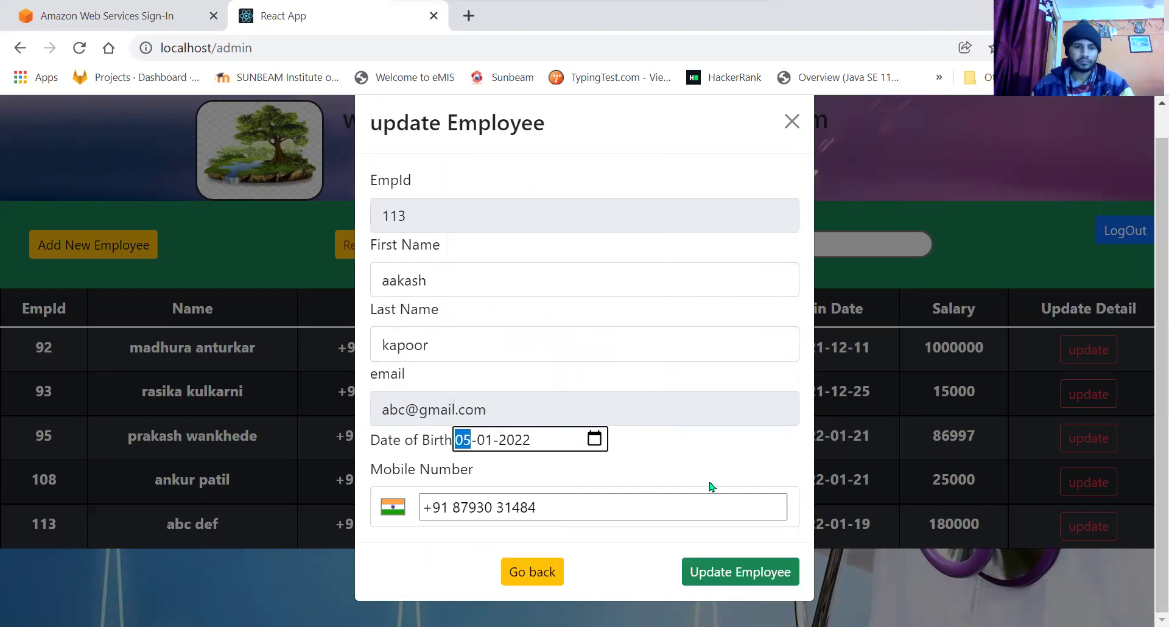
left_click(548, 507)
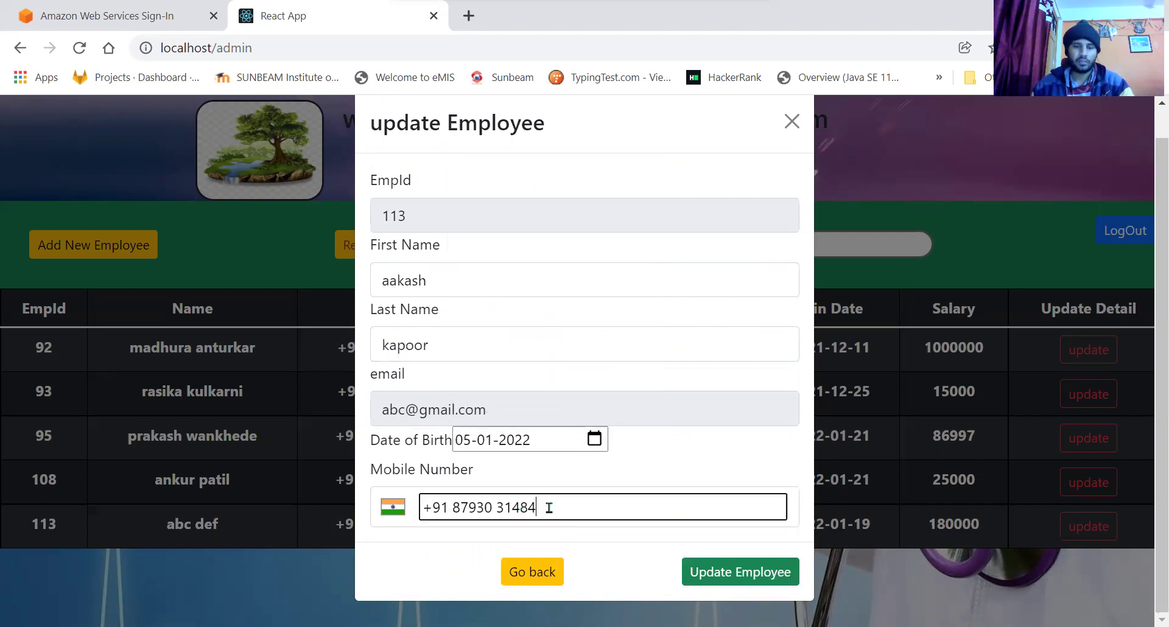
left_click(435, 548)
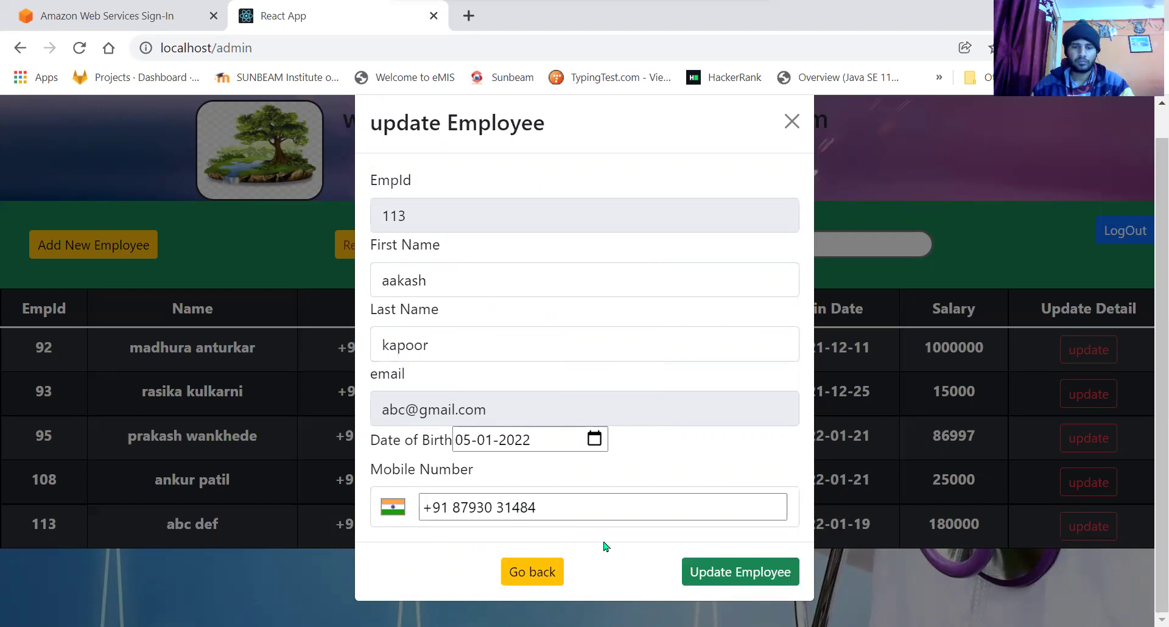
left_click(748, 575)
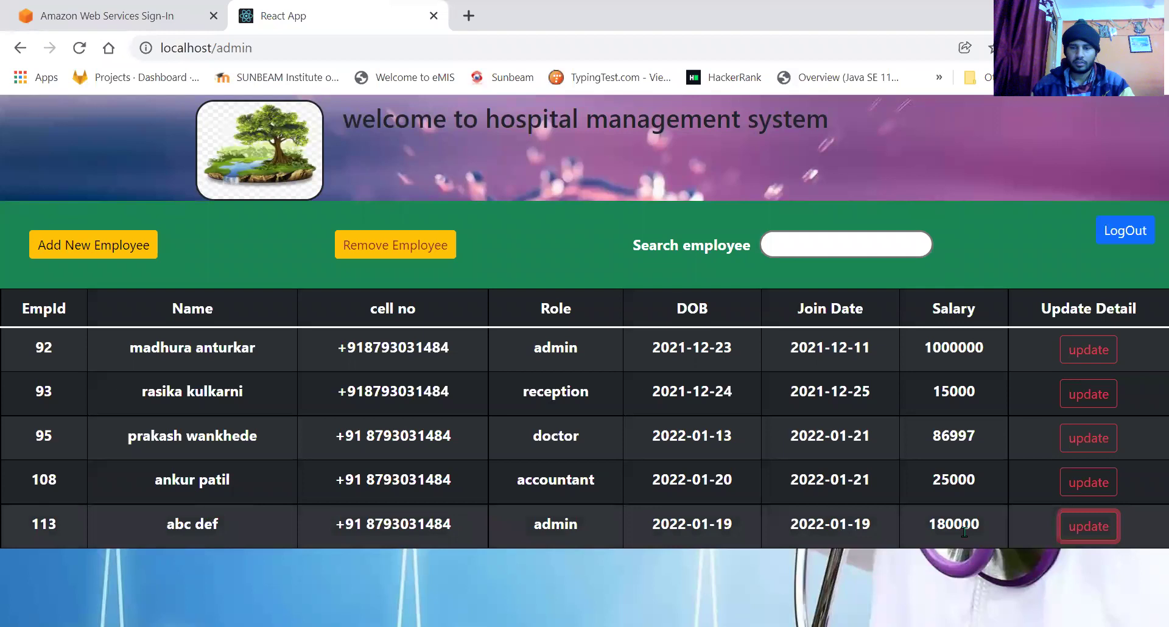
Reload the employee list and check row 113's updated name.
left_click_drag(929, 521, 999, 527)
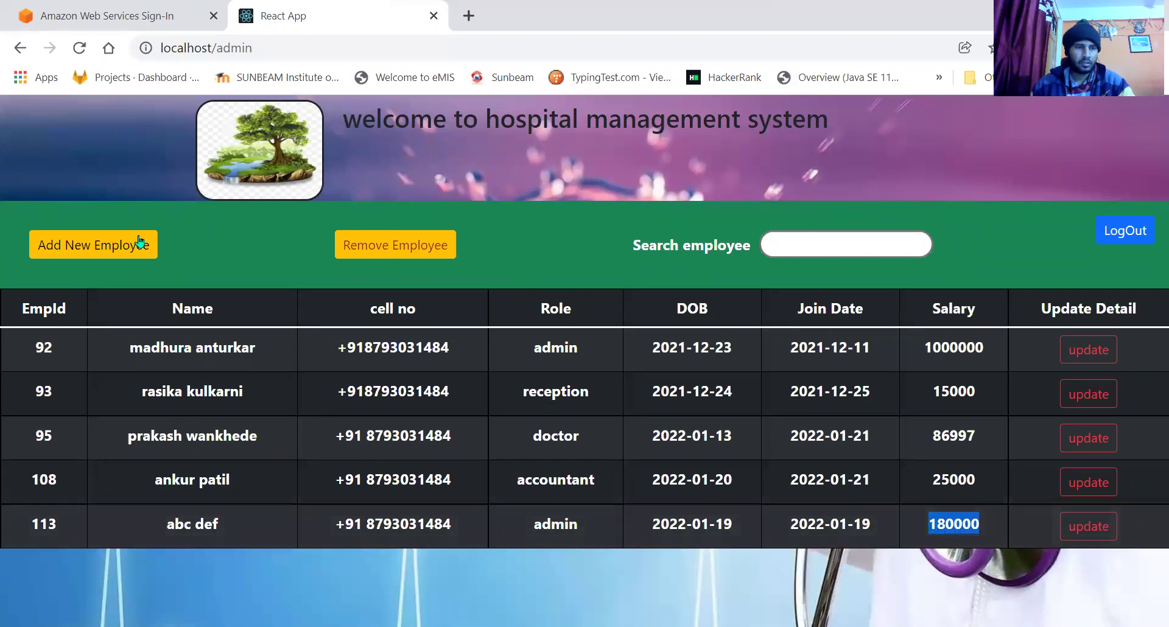
left_click(79, 48)
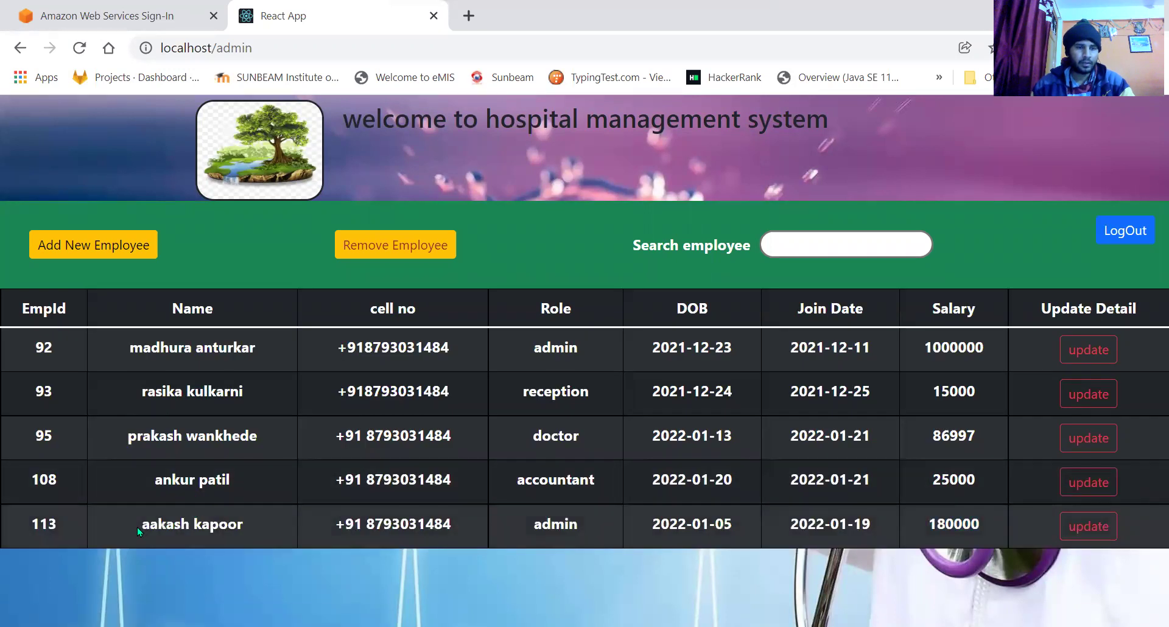
left_click_drag(142, 524, 258, 528)
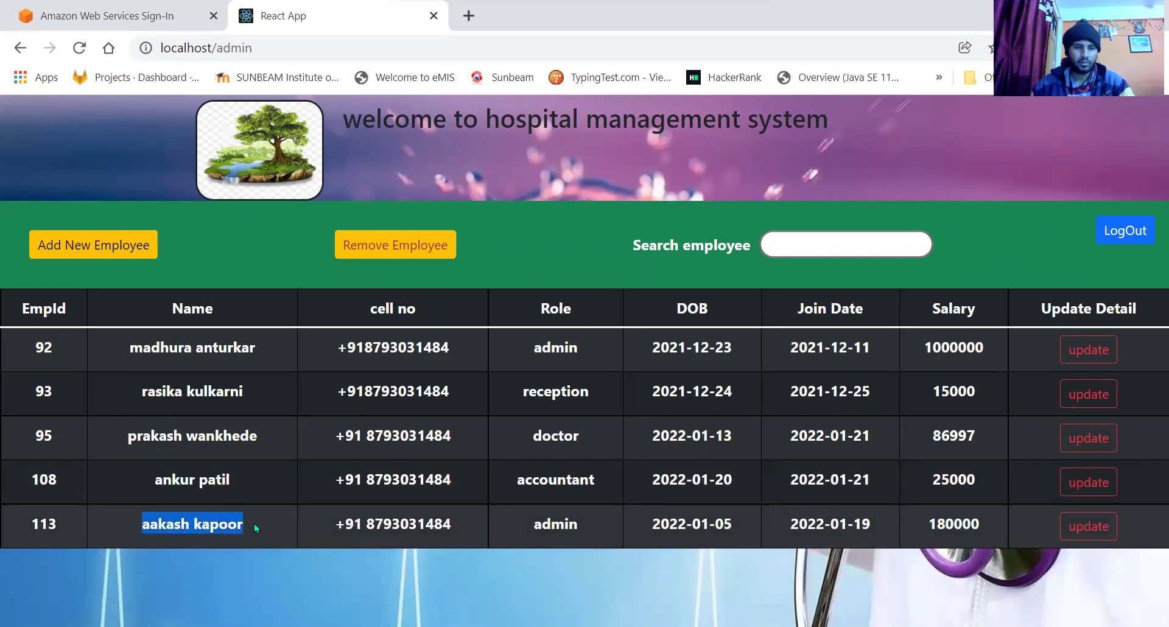
left_click(280, 557)
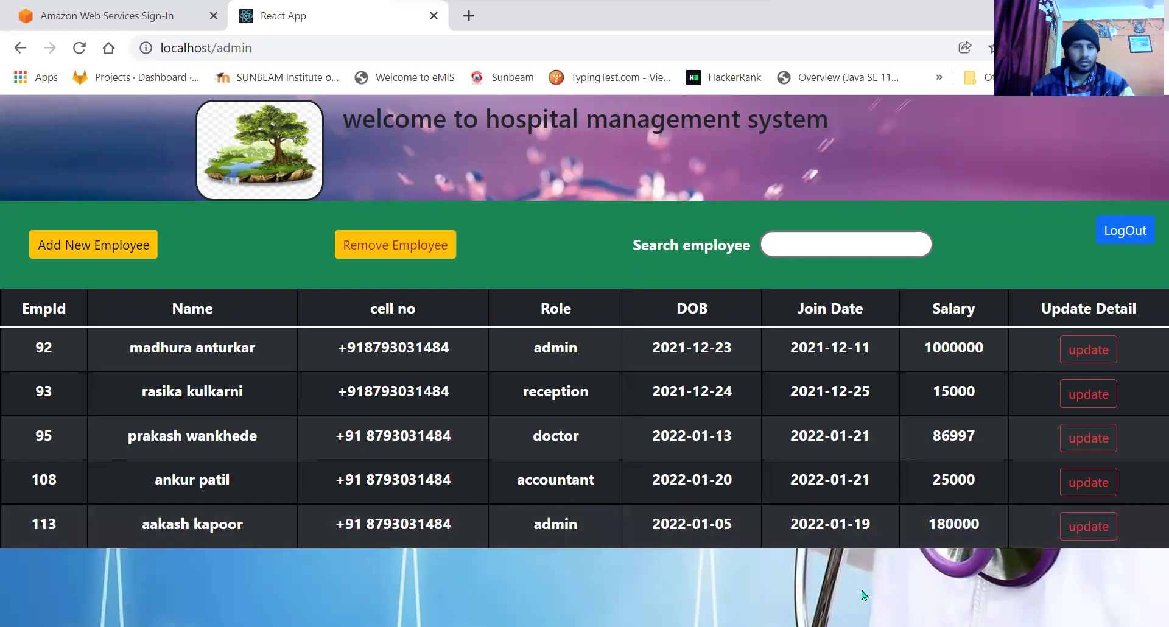
Remove employee 113 by entering its id and its +91 mobile number.
left_click(352, 262)
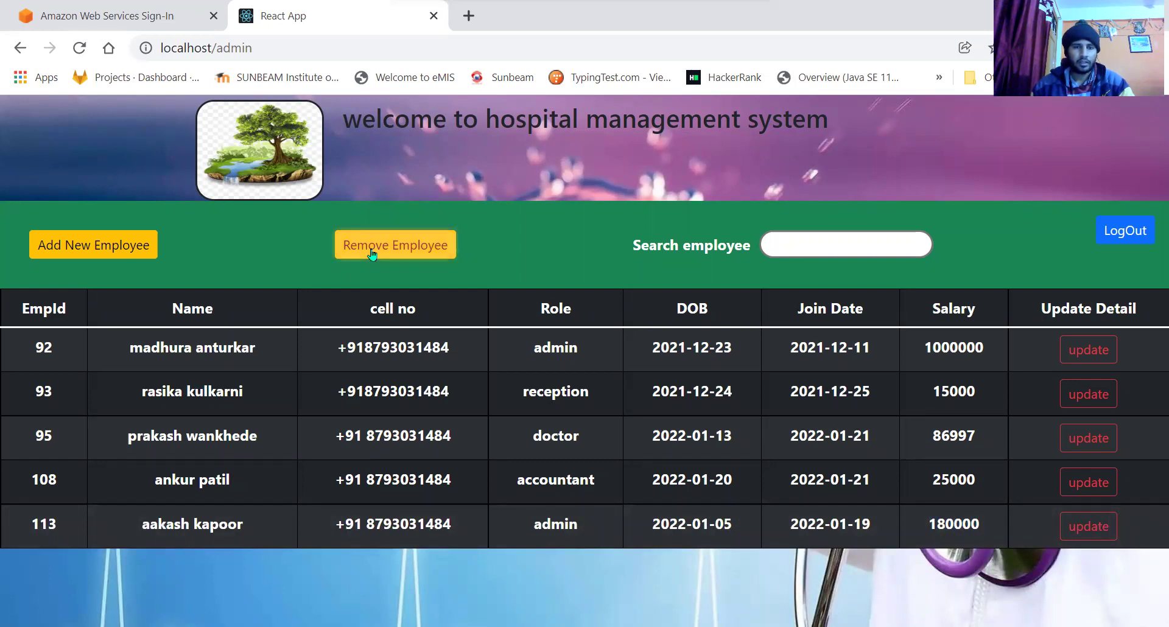
left_click(446, 243)
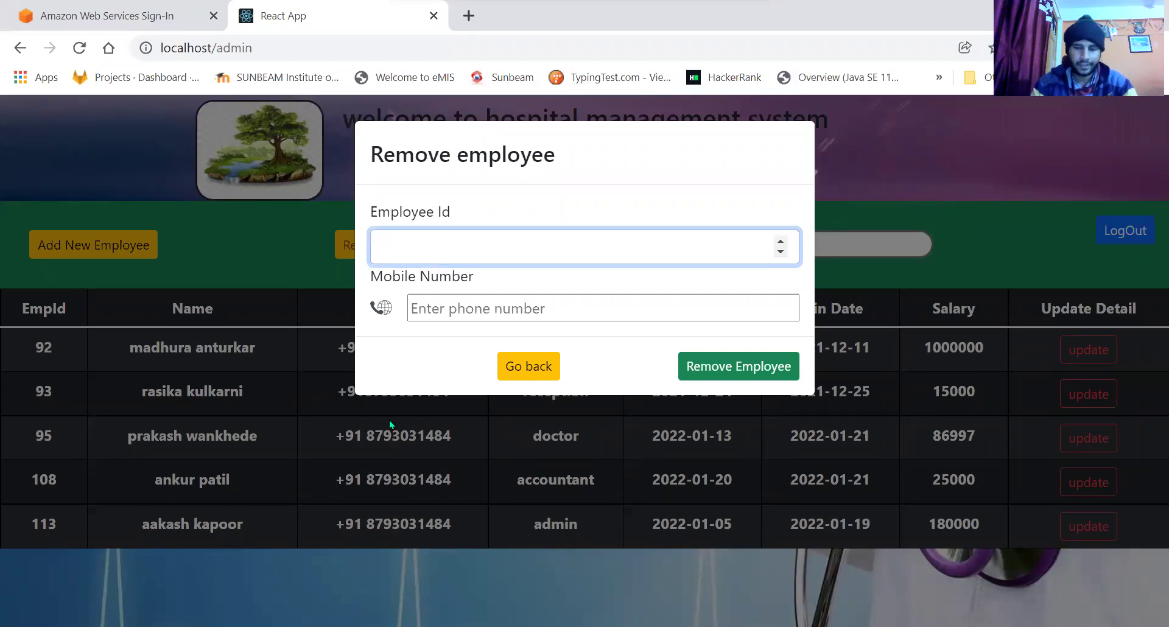
type("113")
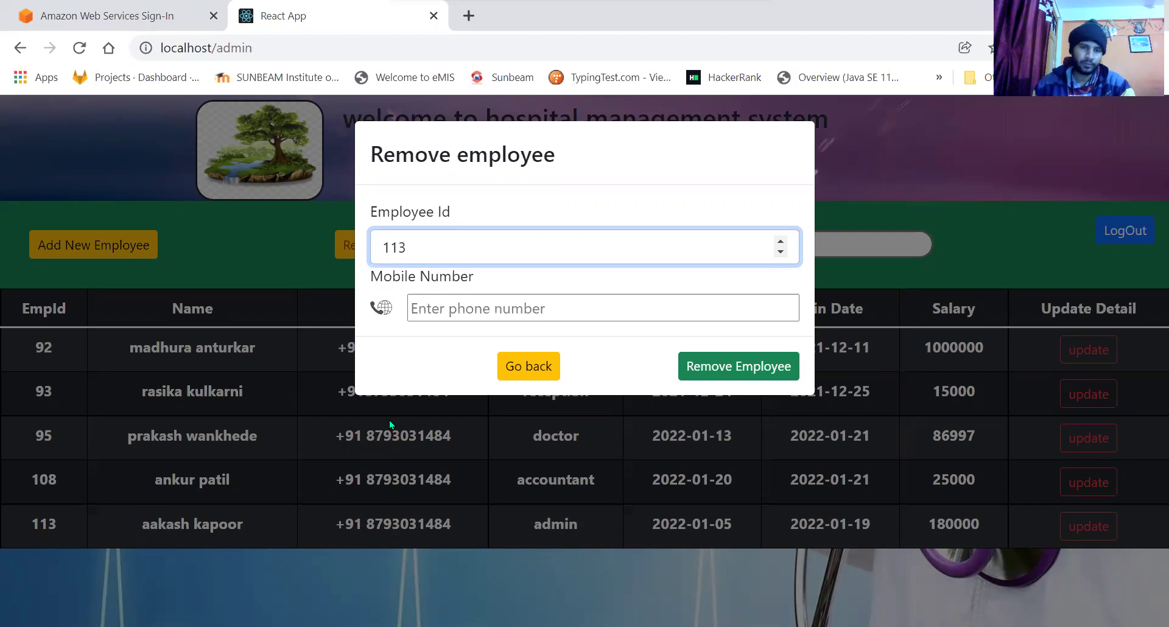
left_click(507, 303)
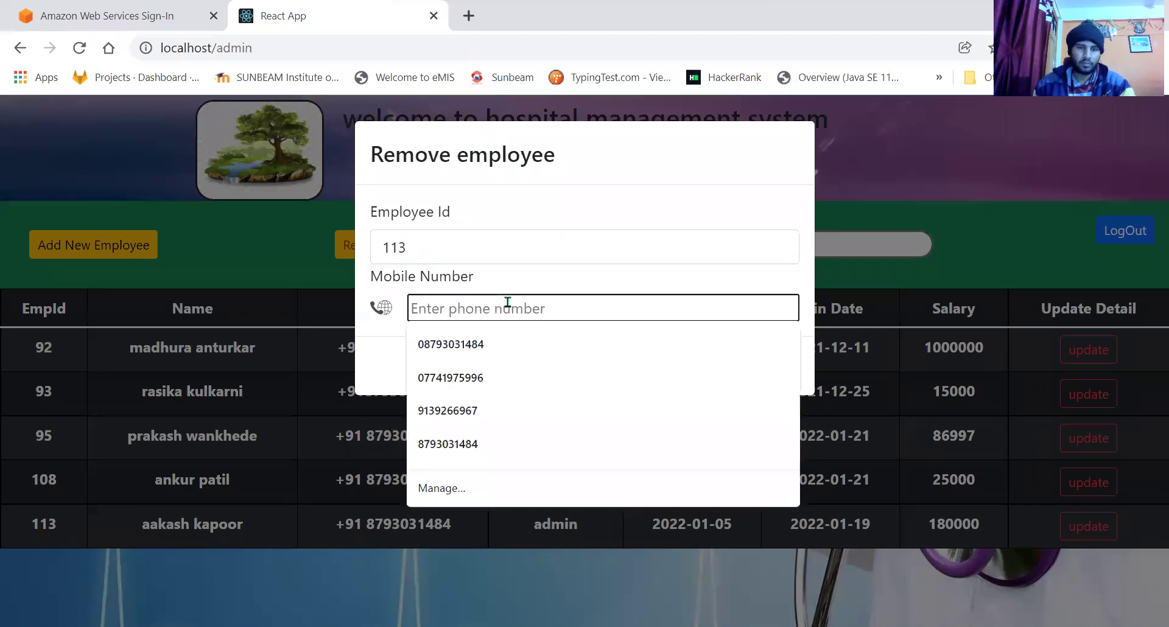
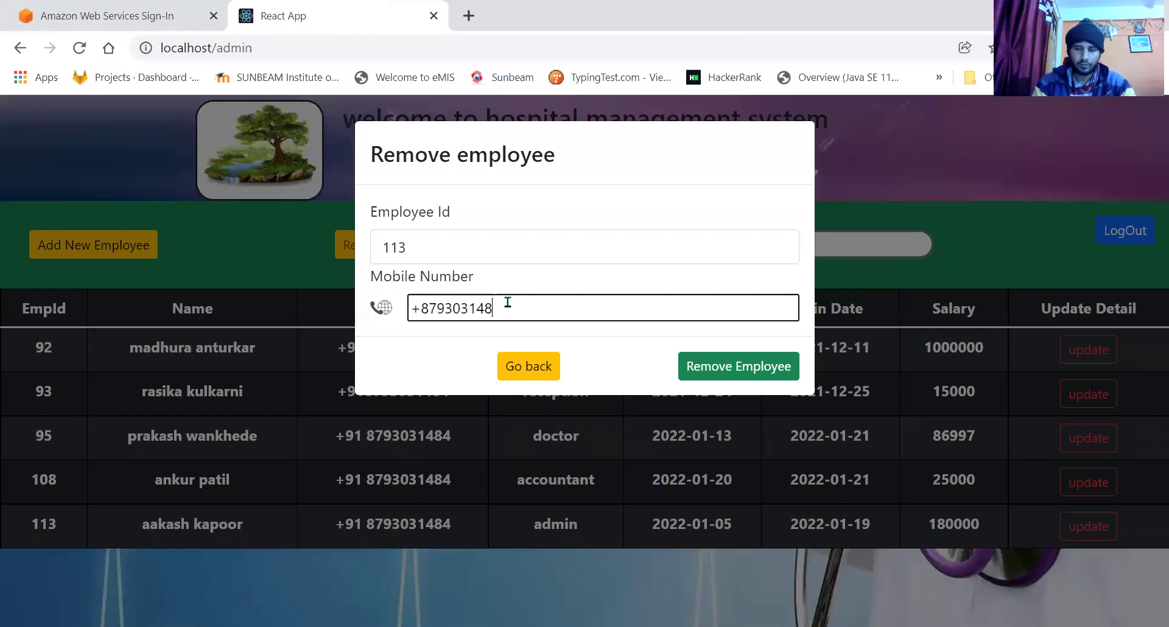
left_click(422, 307)
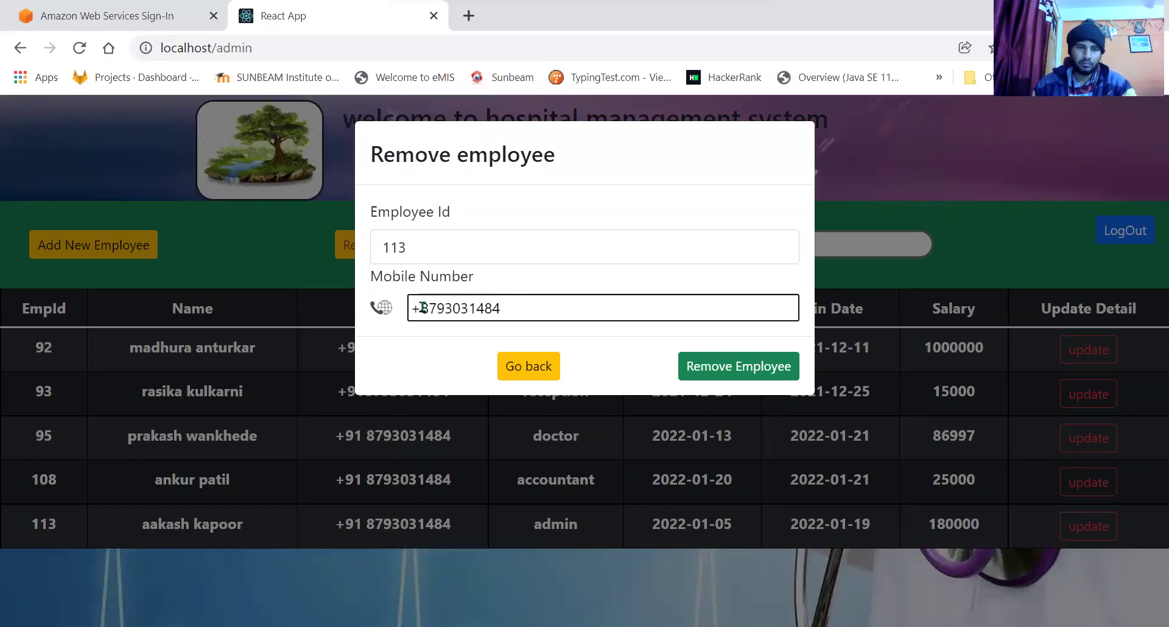
type("91")
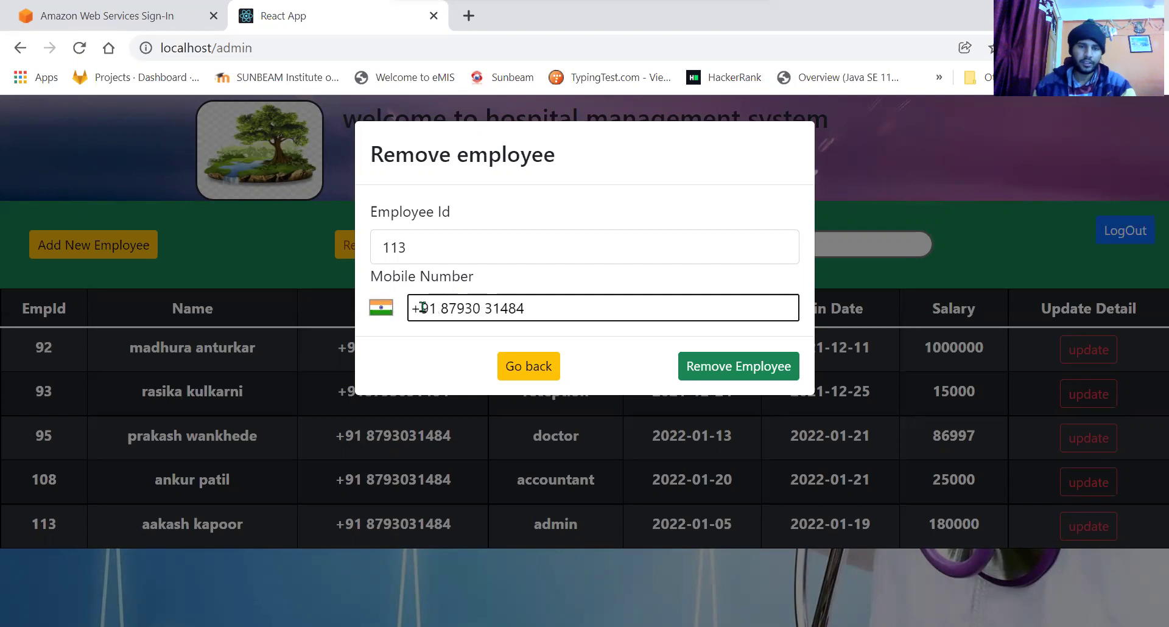
left_click(735, 365)
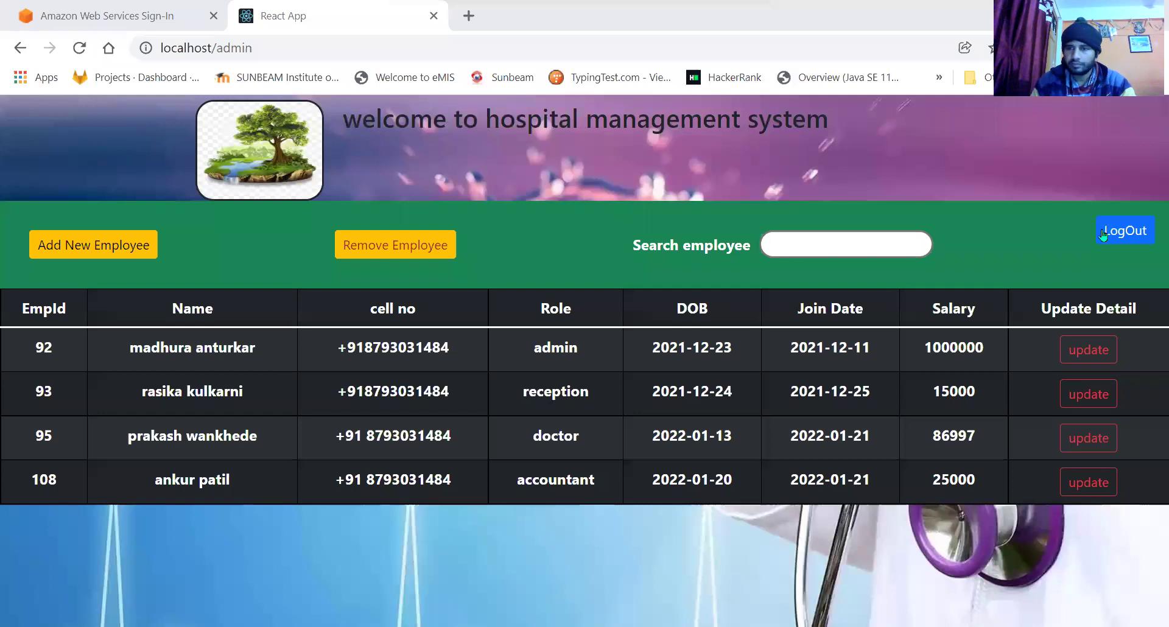
Log out of admin and fill the login with the accountant role and saved accountant account.
left_click(1103, 234)
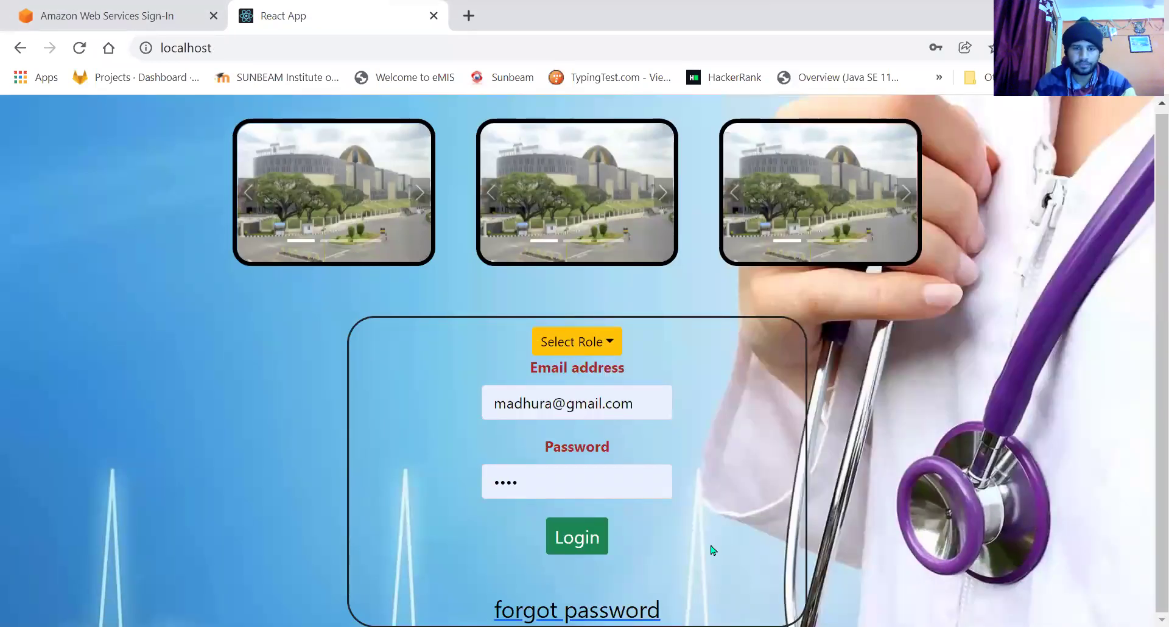
left_click(601, 347)
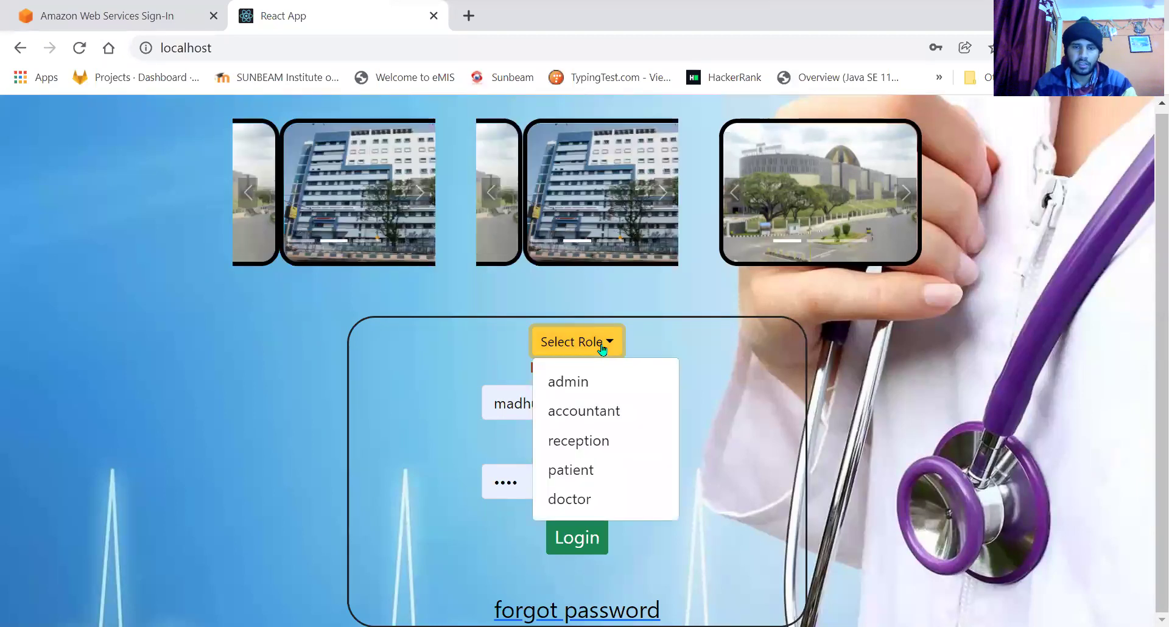
left_click(610, 408)
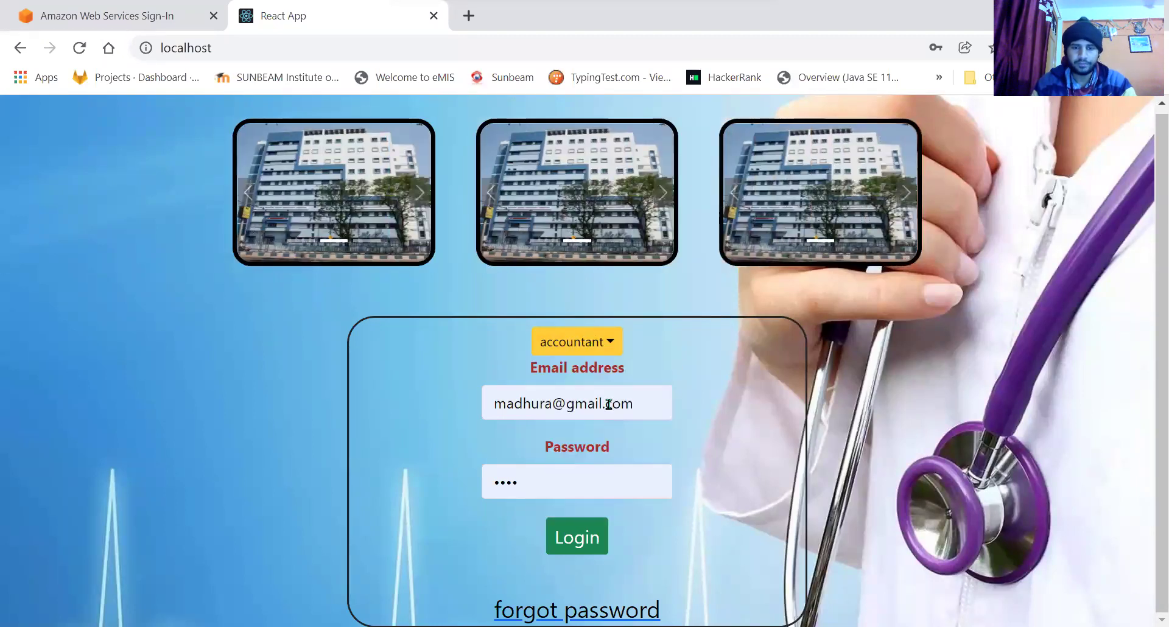
double_click(528, 402)
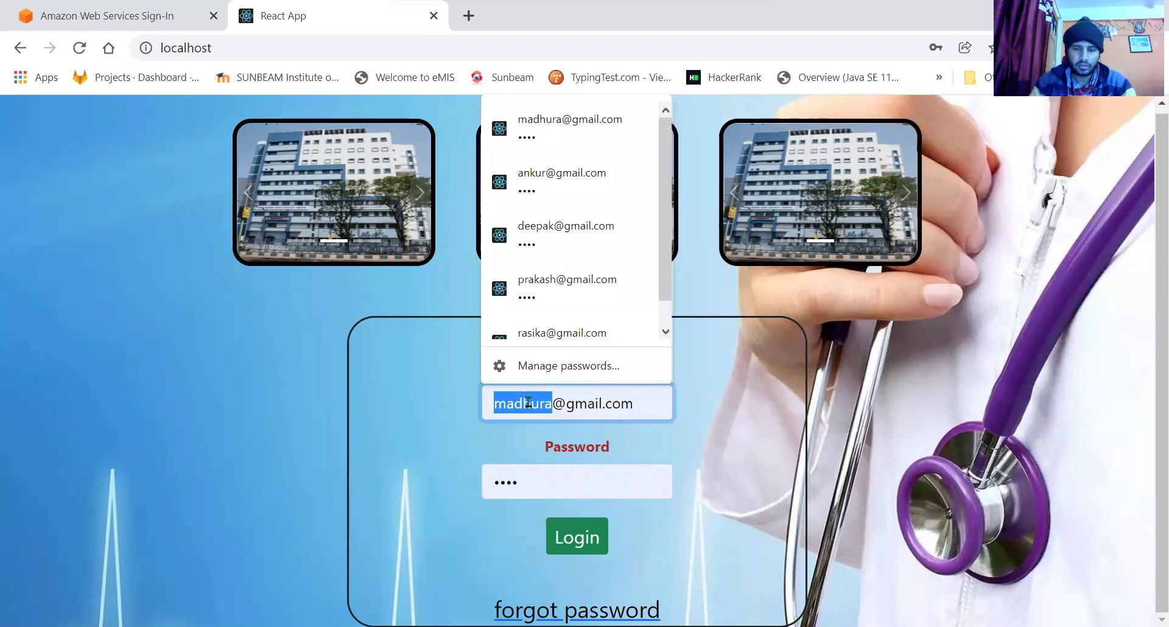
key("BackSpace")
type("ank")
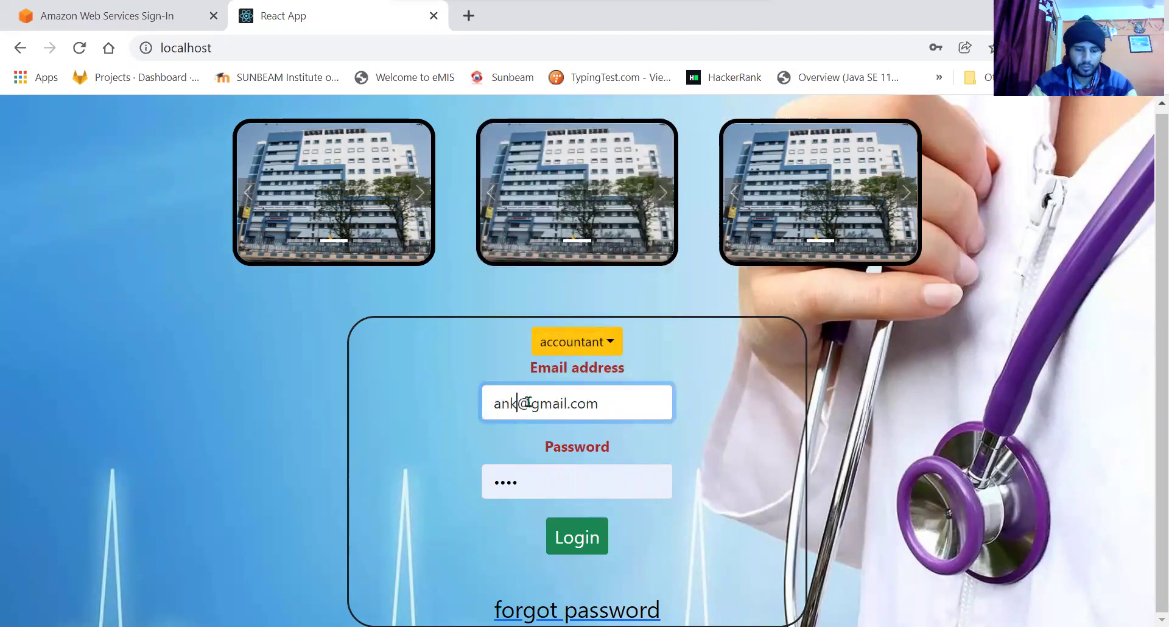
type("ur")
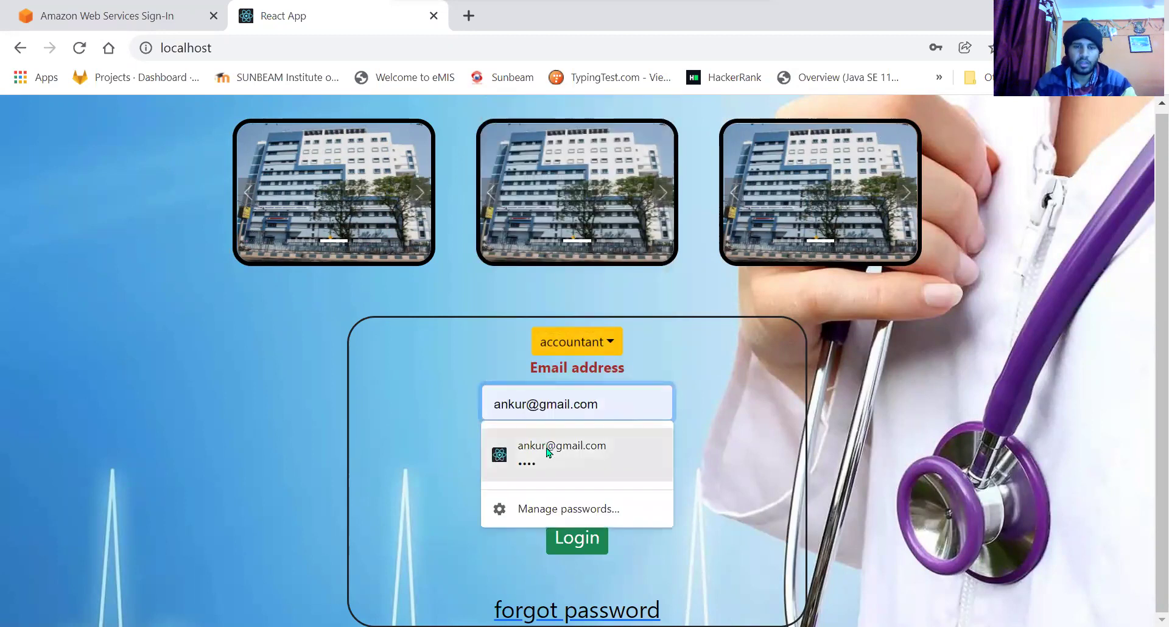
left_click(549, 451)
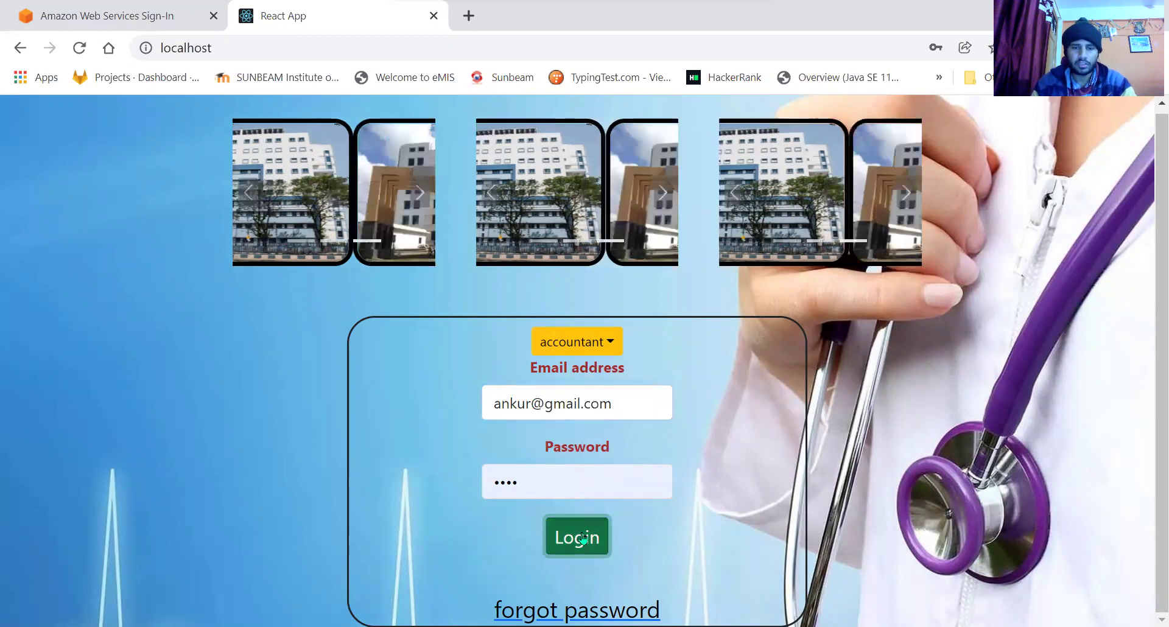
Log in as the accountant and review the patient names in the list.
left_click(582, 537)
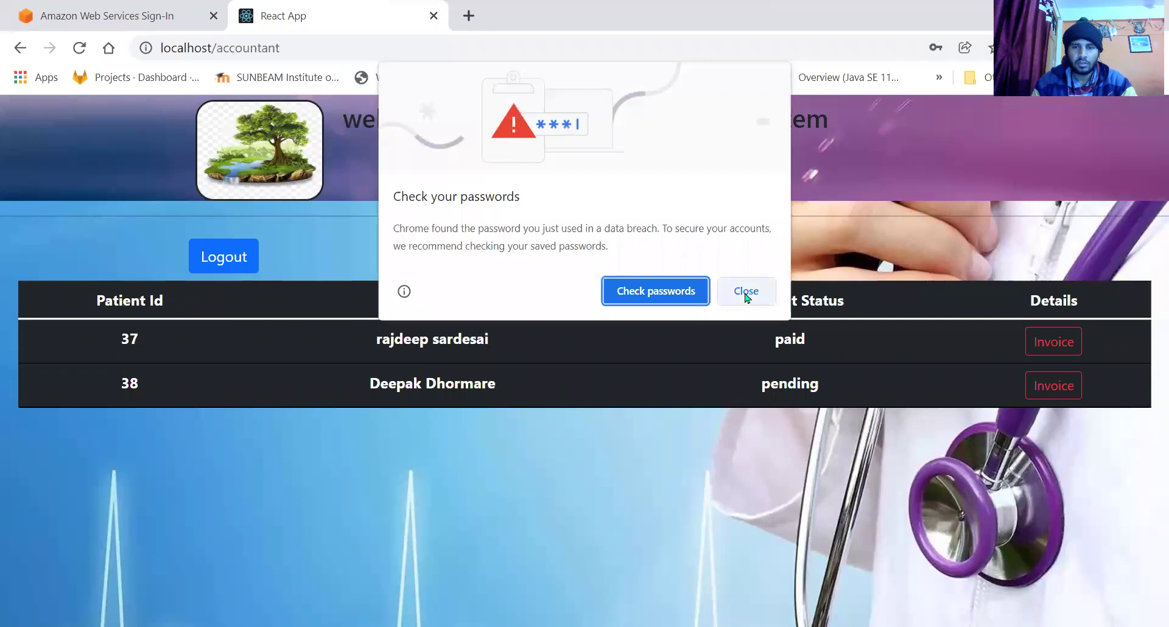
left_click(746, 291)
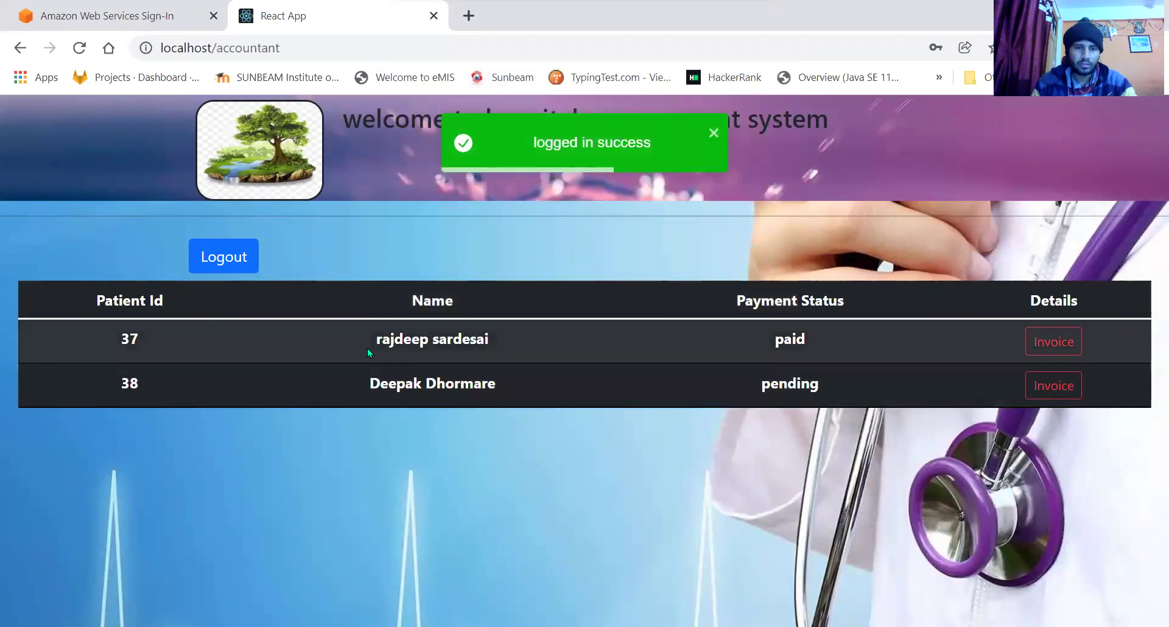
left_click_drag(369, 342, 487, 341)
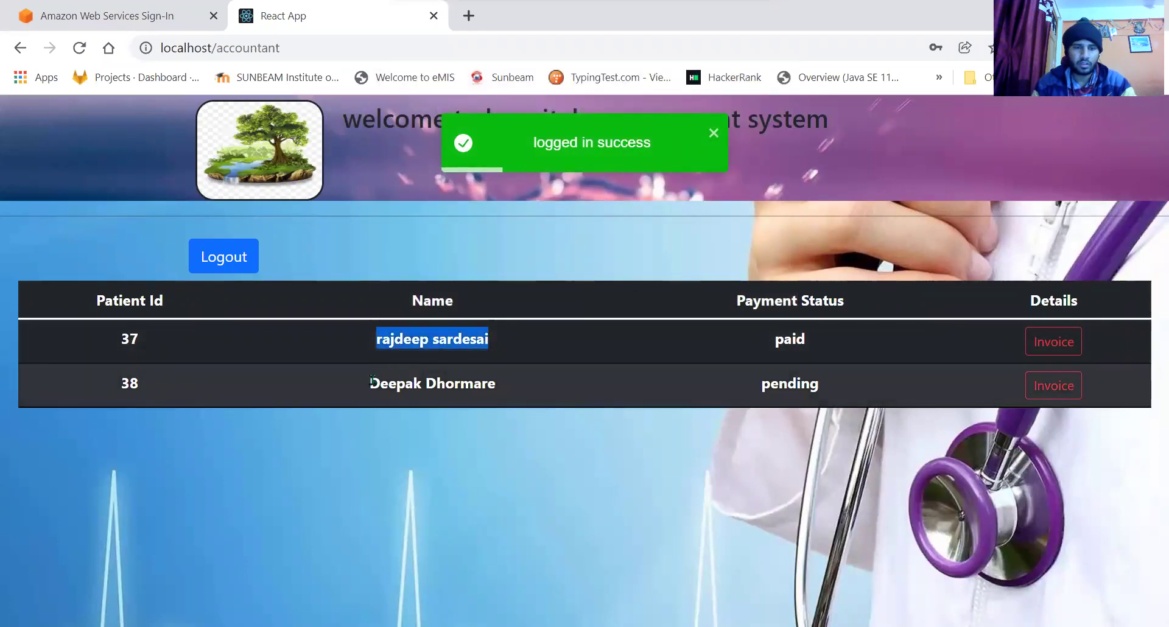
left_click_drag(370, 382, 496, 383)
left_click(538, 441)
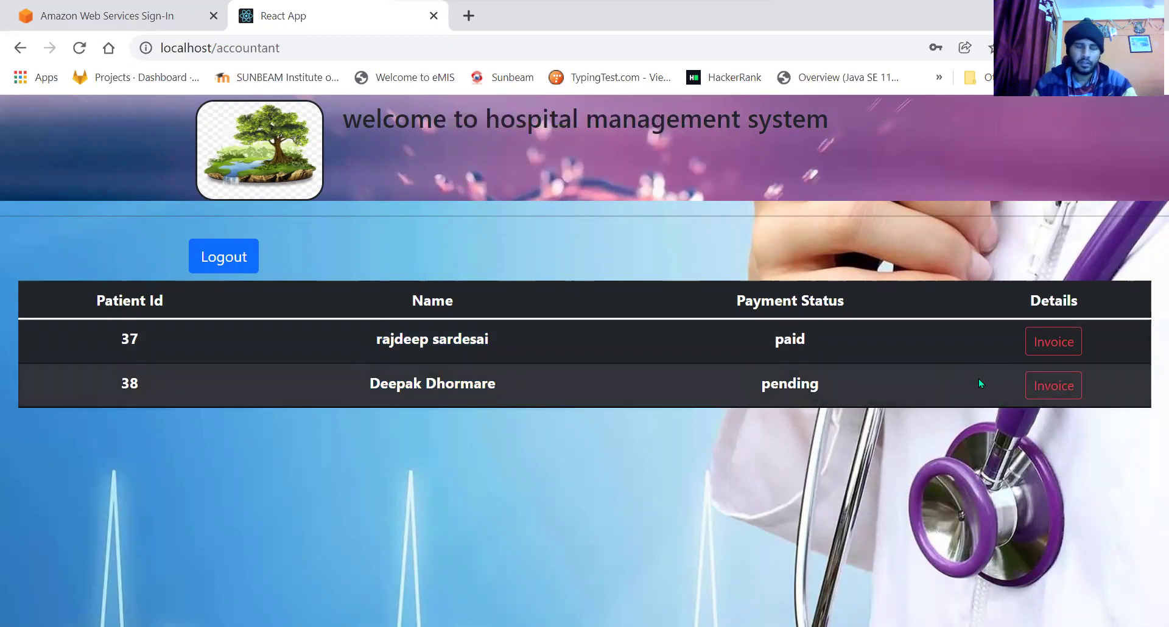
Open patient 38's invoice and check the Rs.-47545.4 total and admission date.
left_click(1055, 395)
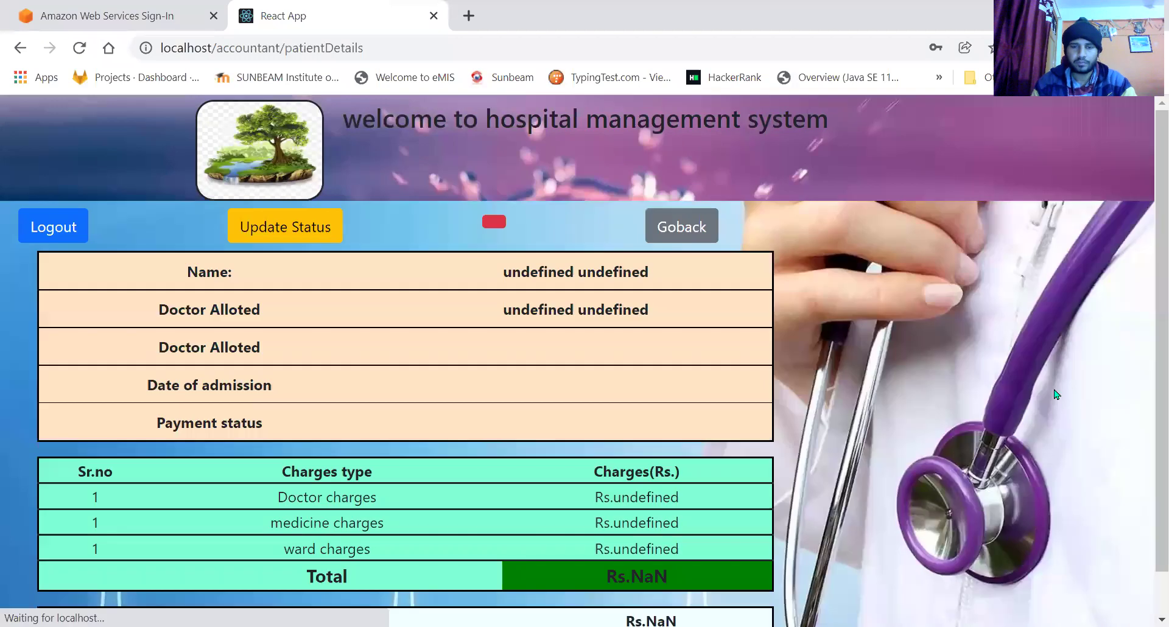
scroll(813, 371, "down", 1)
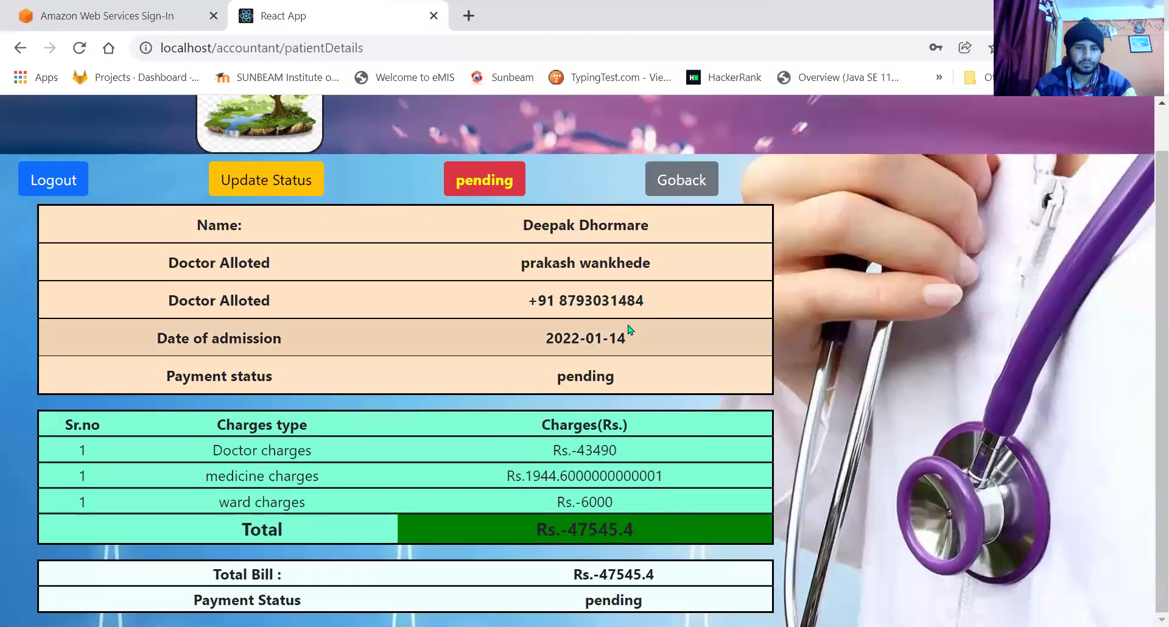
scroll(446, 395, "up", 1)
scroll(445, 397, "down", 1)
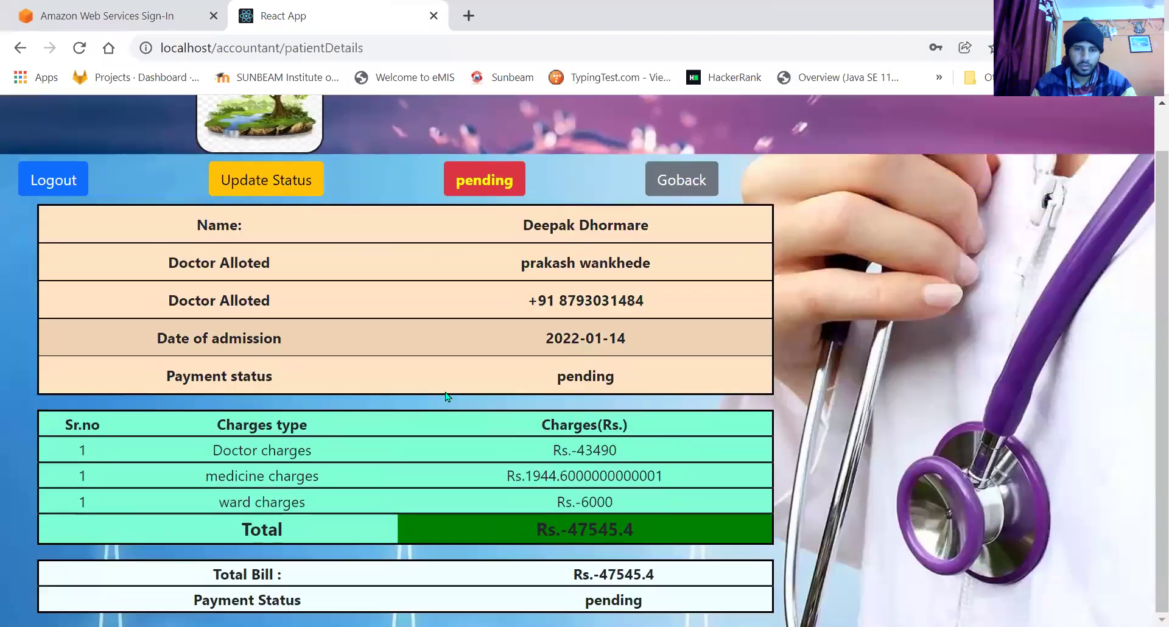
double_click(585, 527)
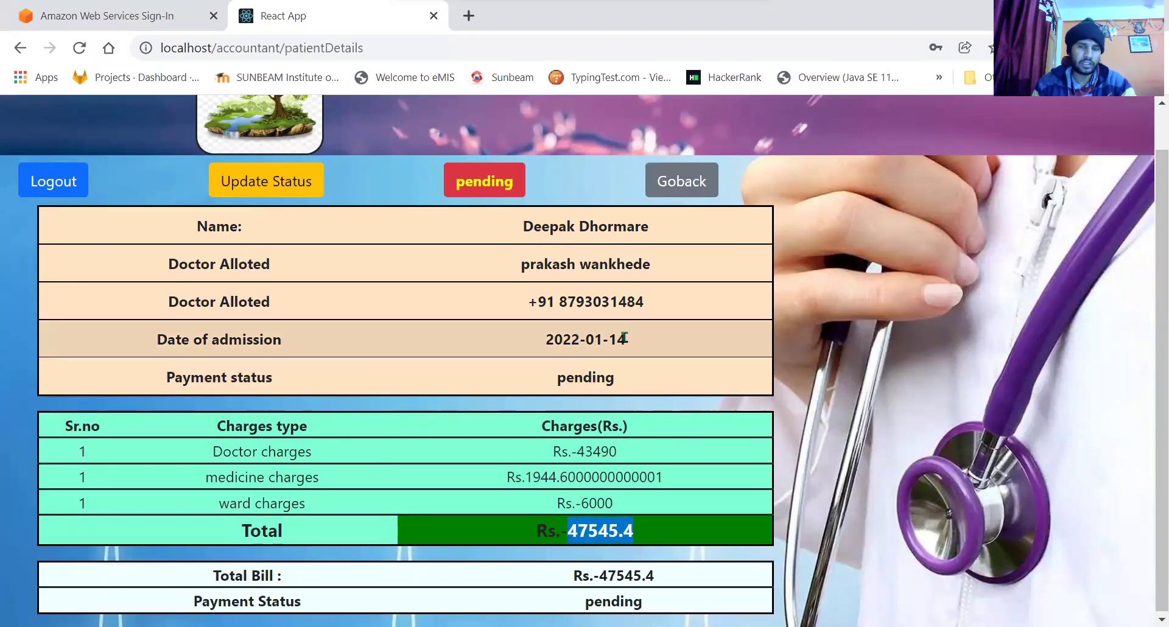
left_click_drag(544, 340, 642, 333)
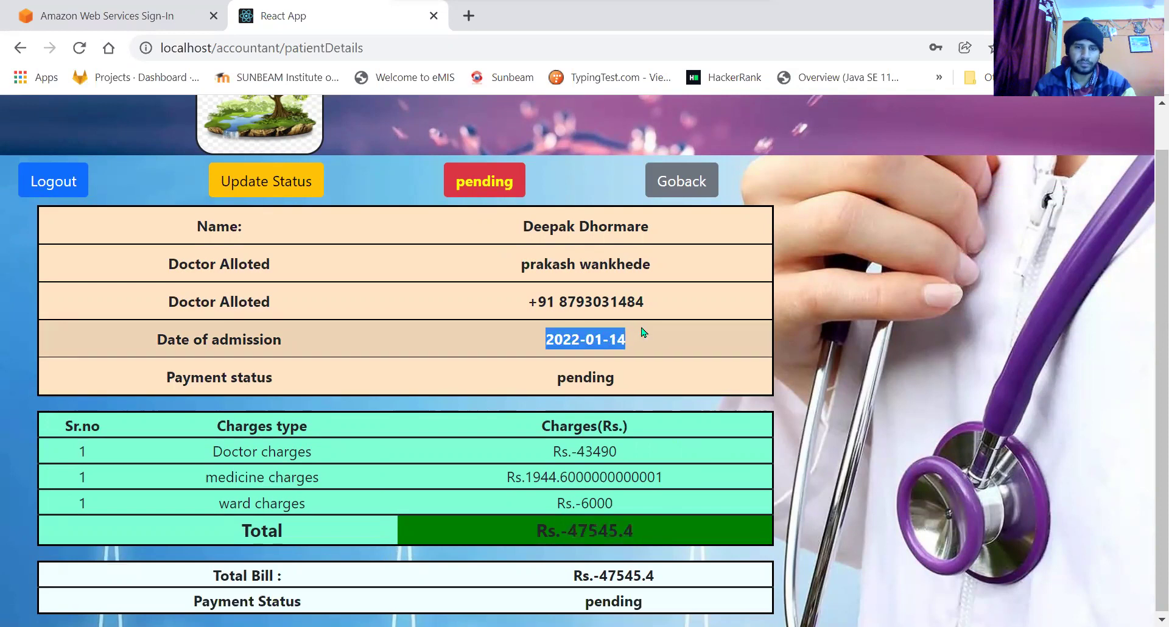
left_click(642, 332)
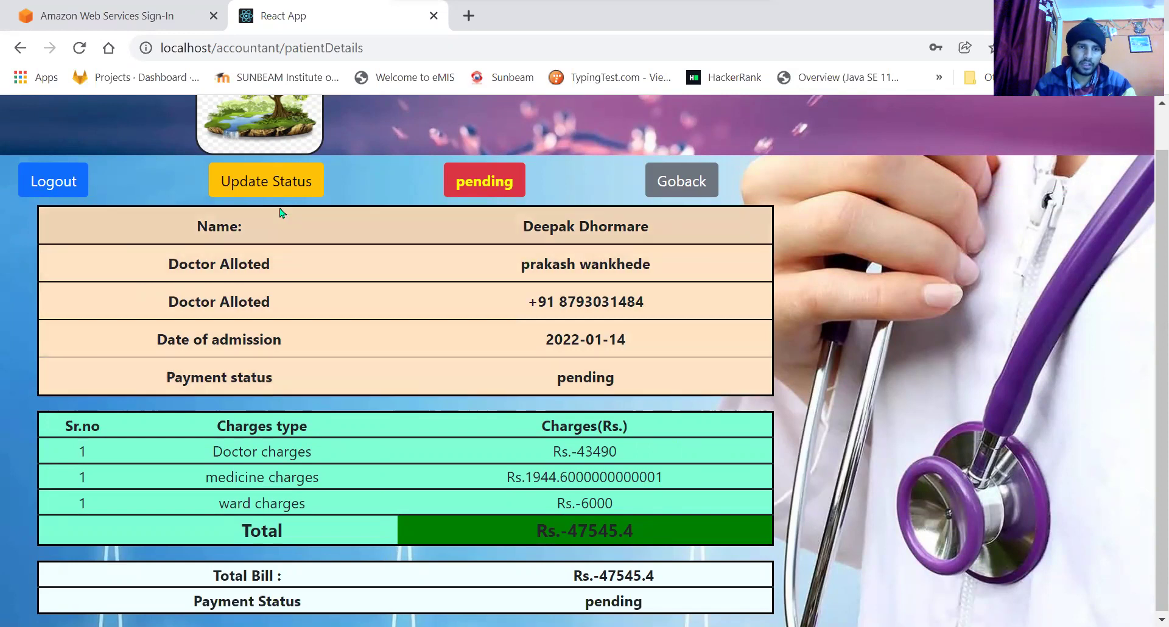
Change the patient's payment status from pending to paid and save it.
left_click(274, 183)
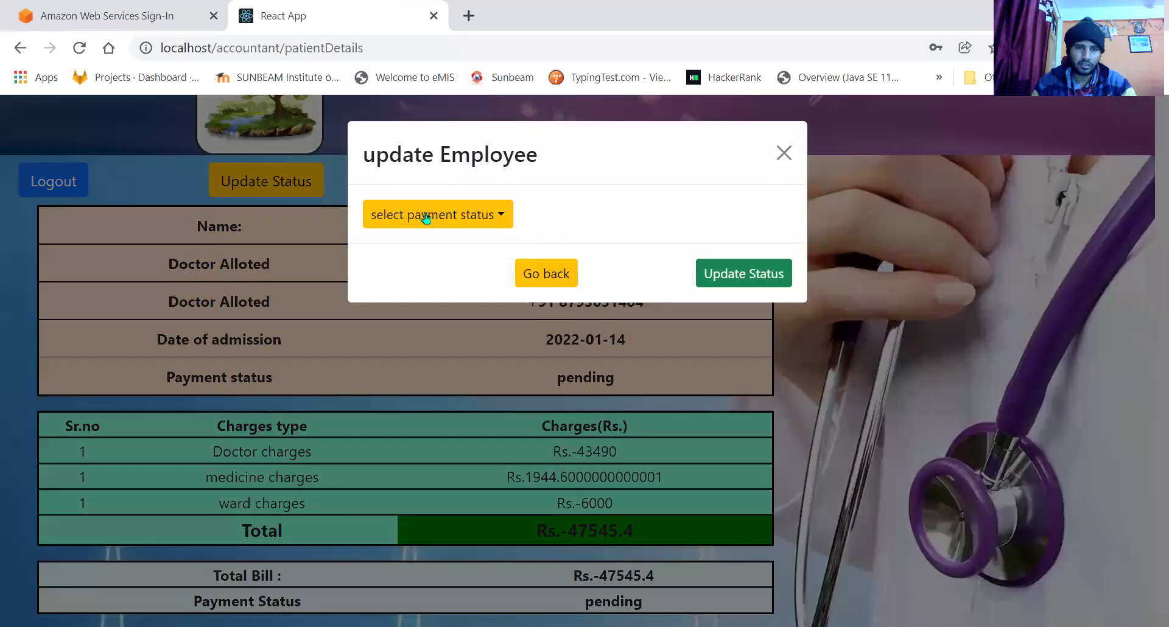
left_click(426, 217)
left_click(417, 254)
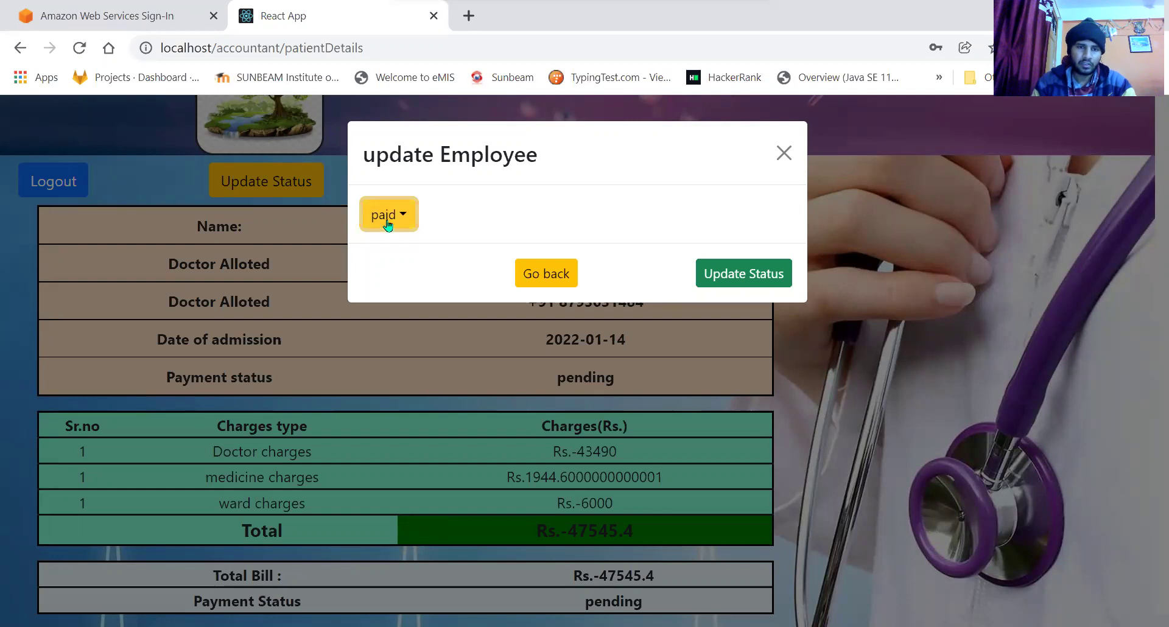
left_click(711, 285)
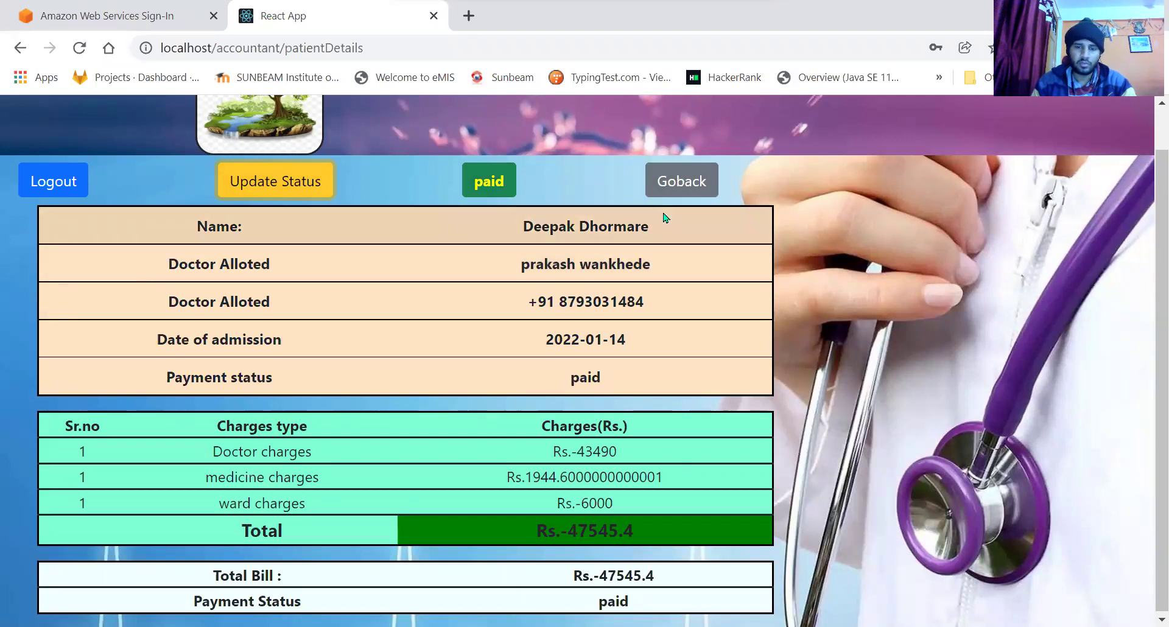
Return to the patient list, log out of the accountant account, and pick the reception role.
left_click(682, 176)
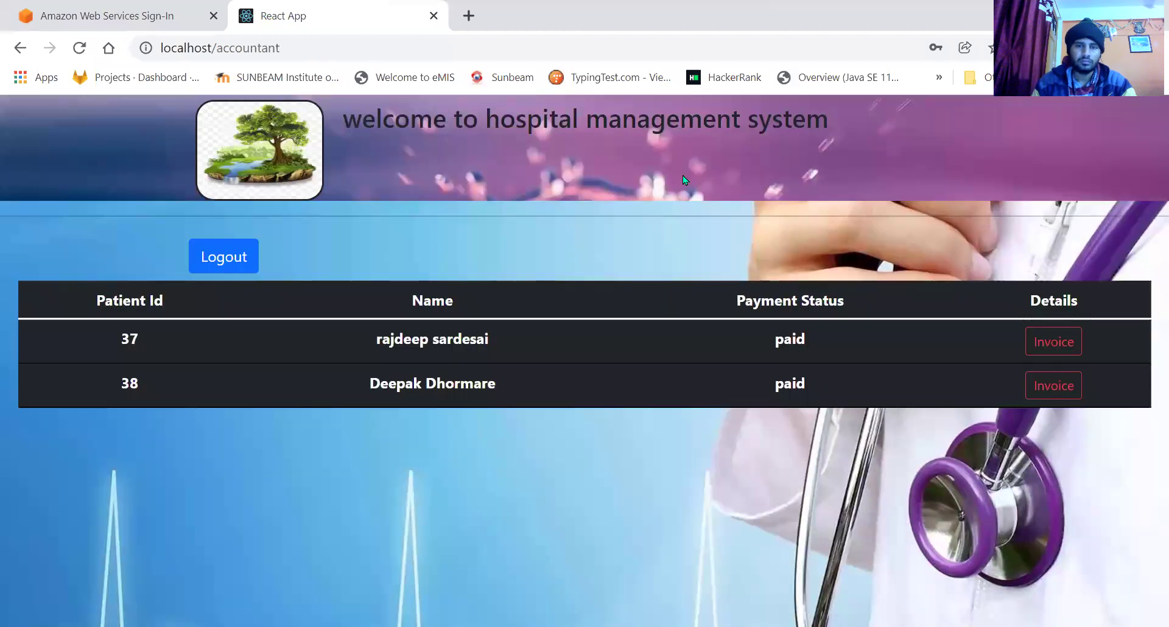
left_click(222, 259)
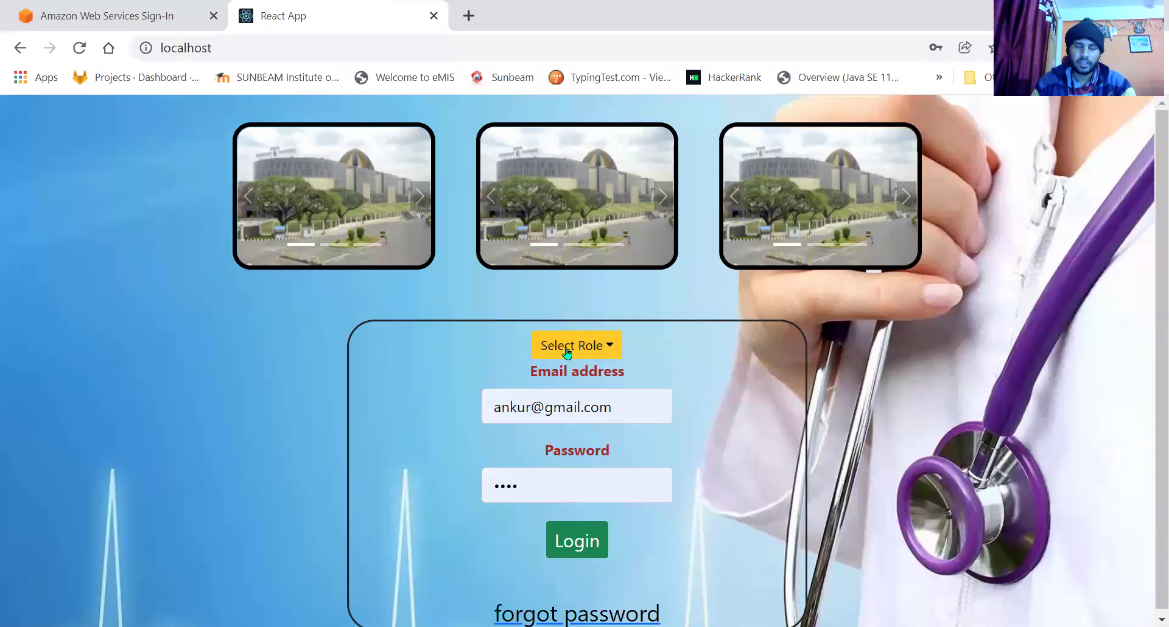
left_click(567, 348)
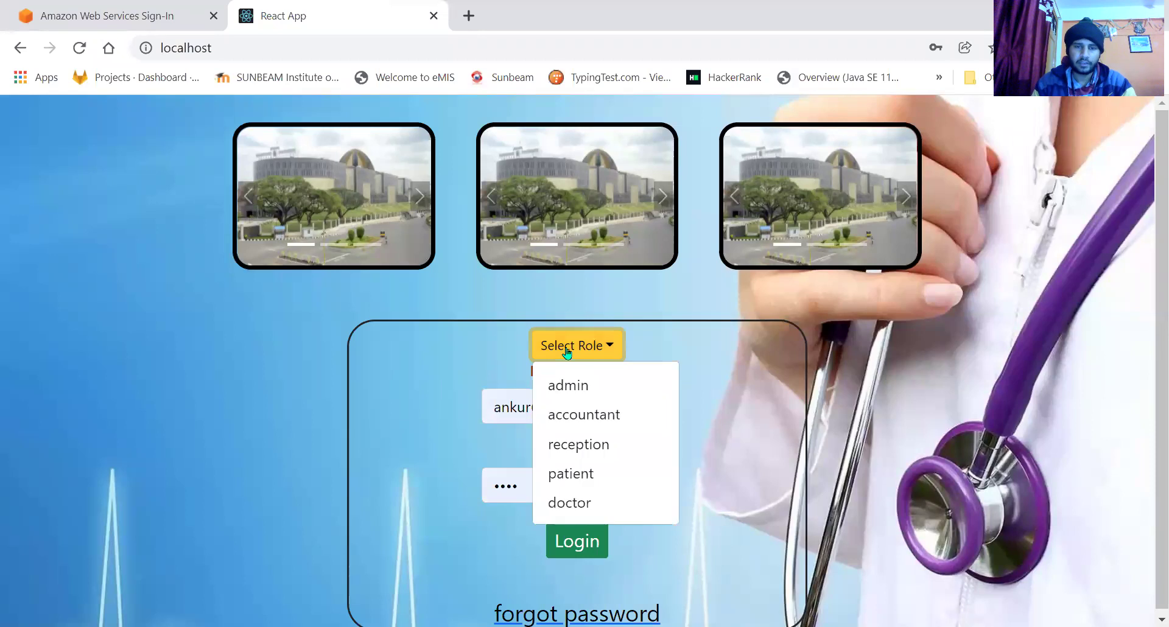
left_click(595, 448)
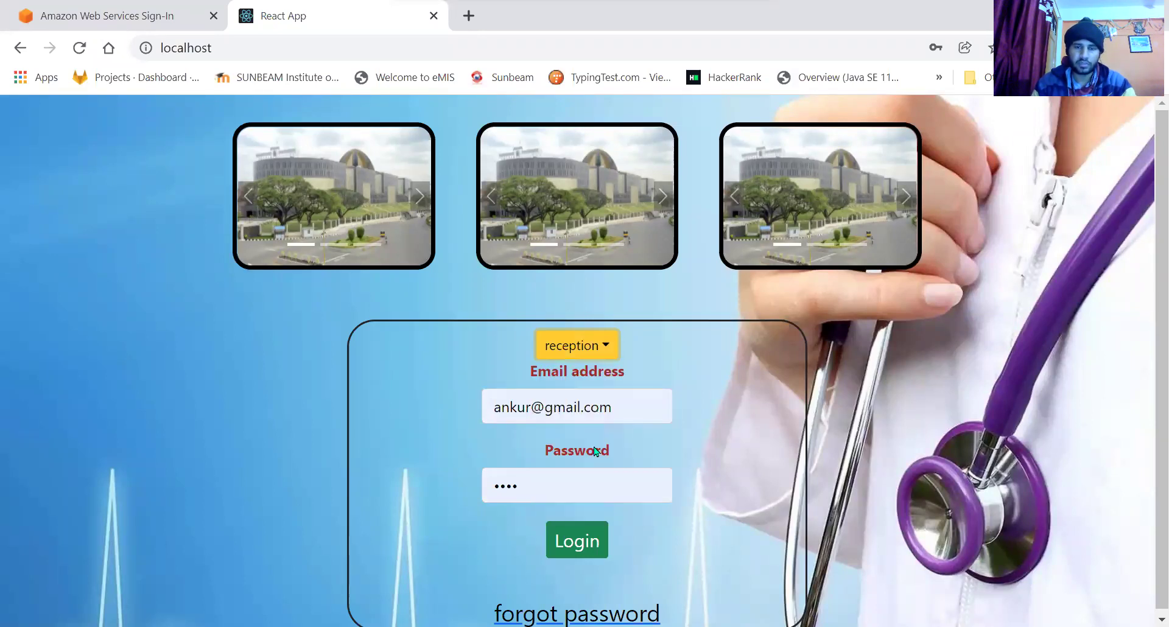
Correct the reception email, log in with saved credentials, and briefly view the first patient's details.
double_click(522, 402)
key("BackSpace")
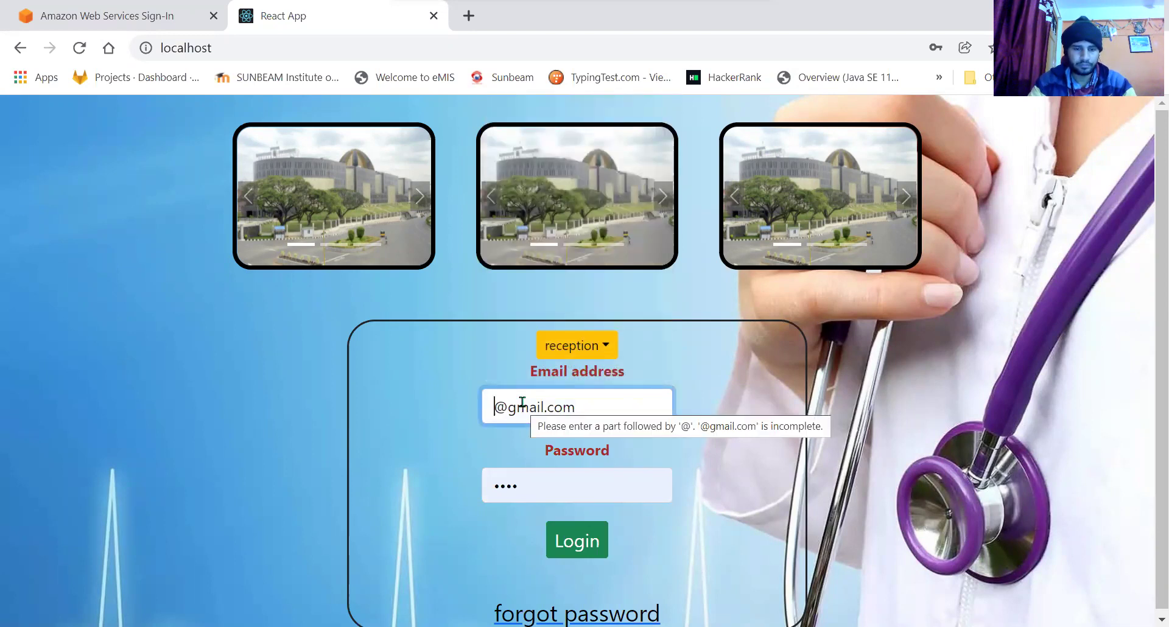
type("rasi")
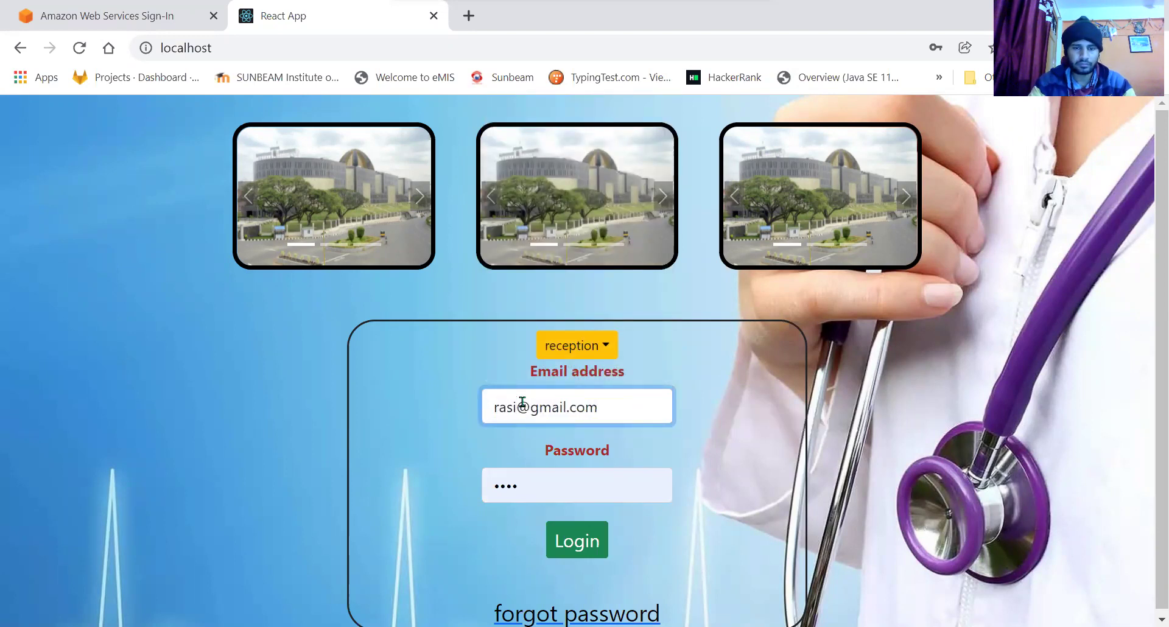
type("ka")
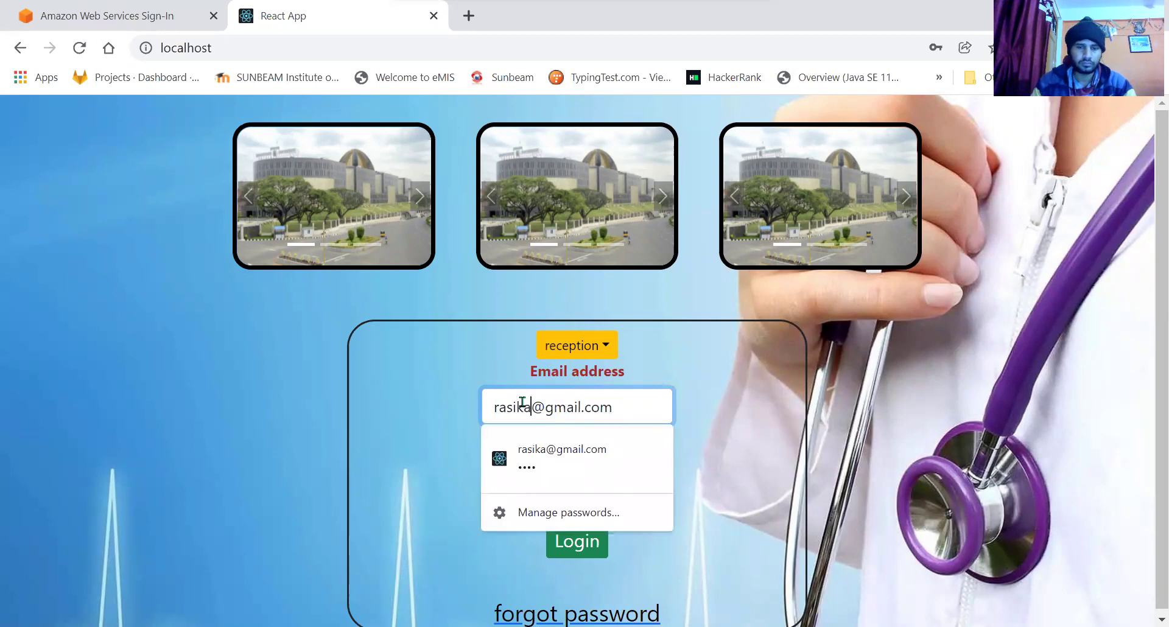
left_click(589, 474)
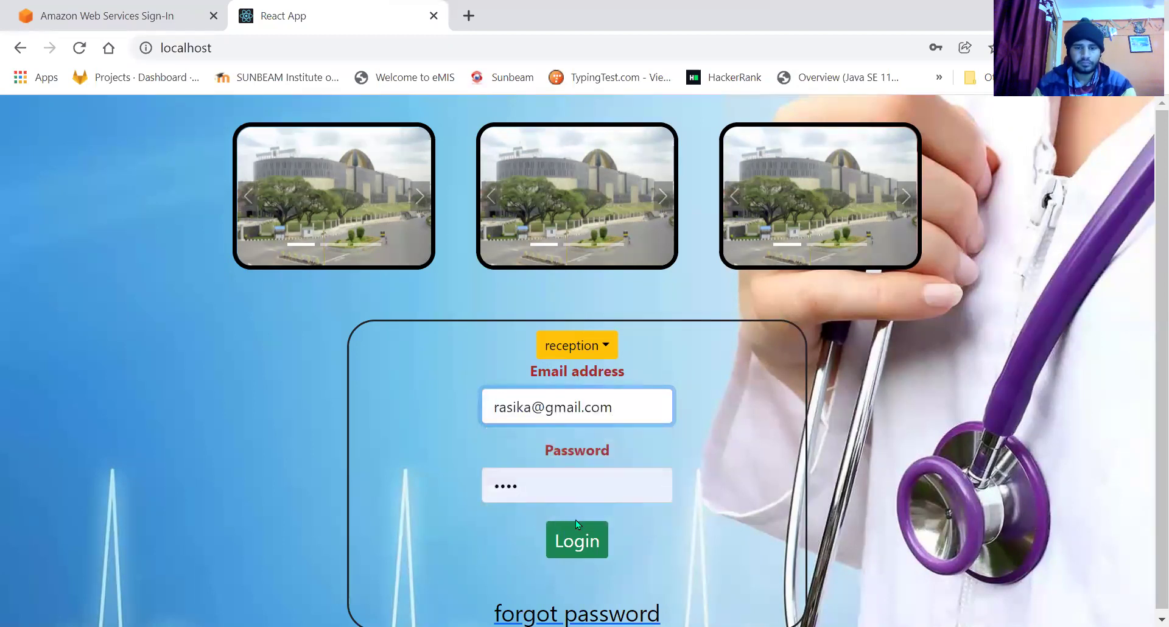
left_click(578, 542)
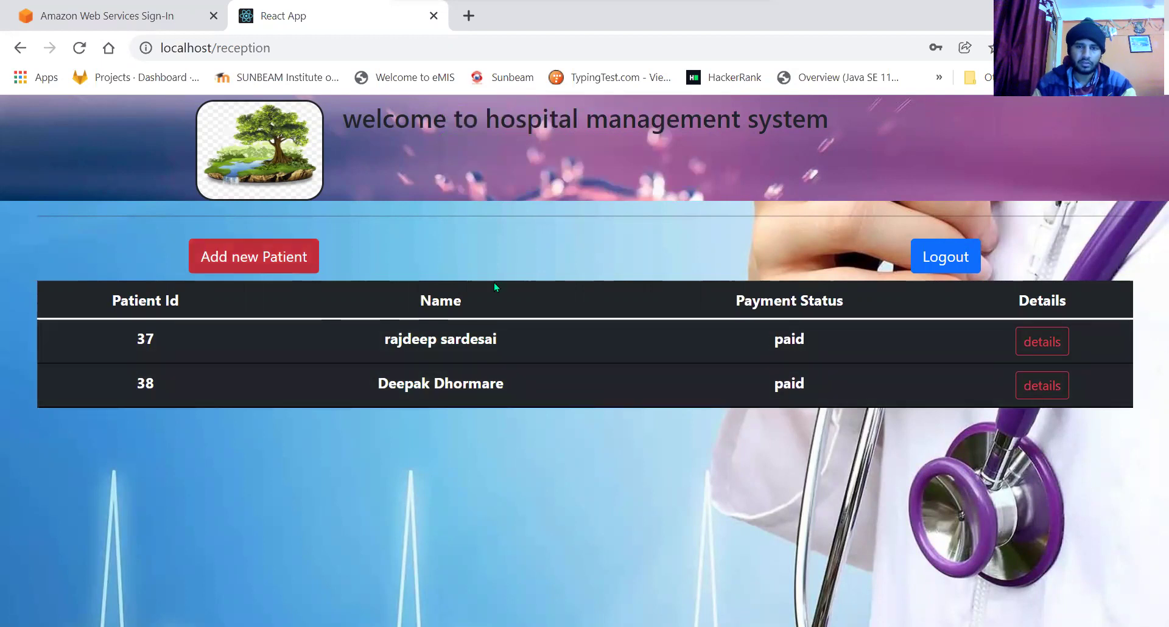
left_click(1051, 344)
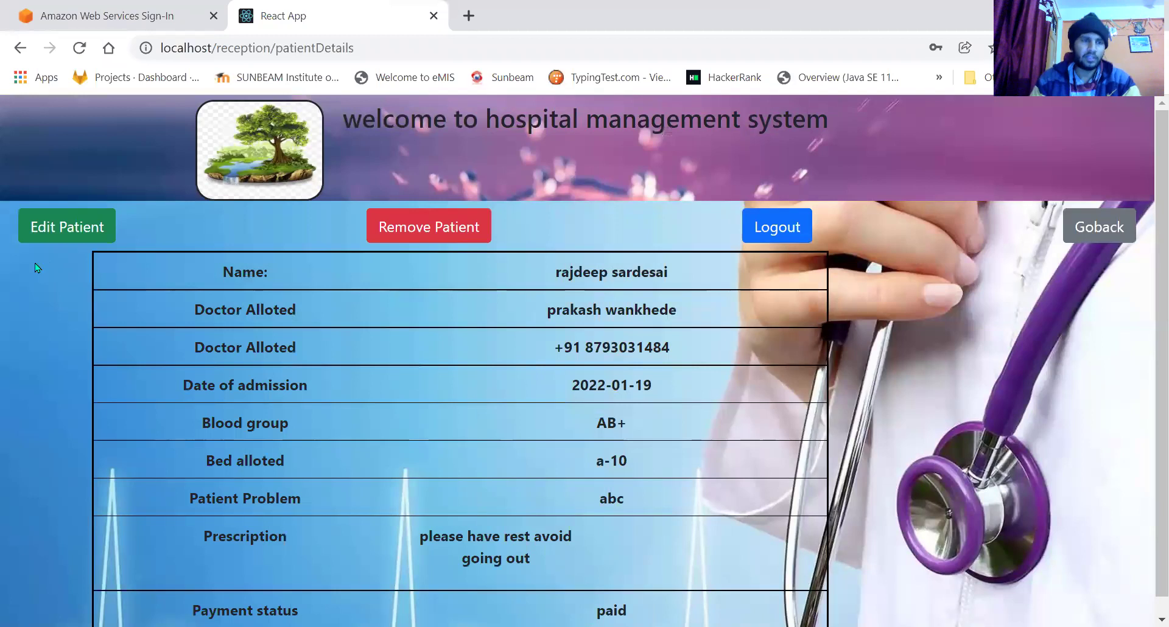
left_click(21, 48)
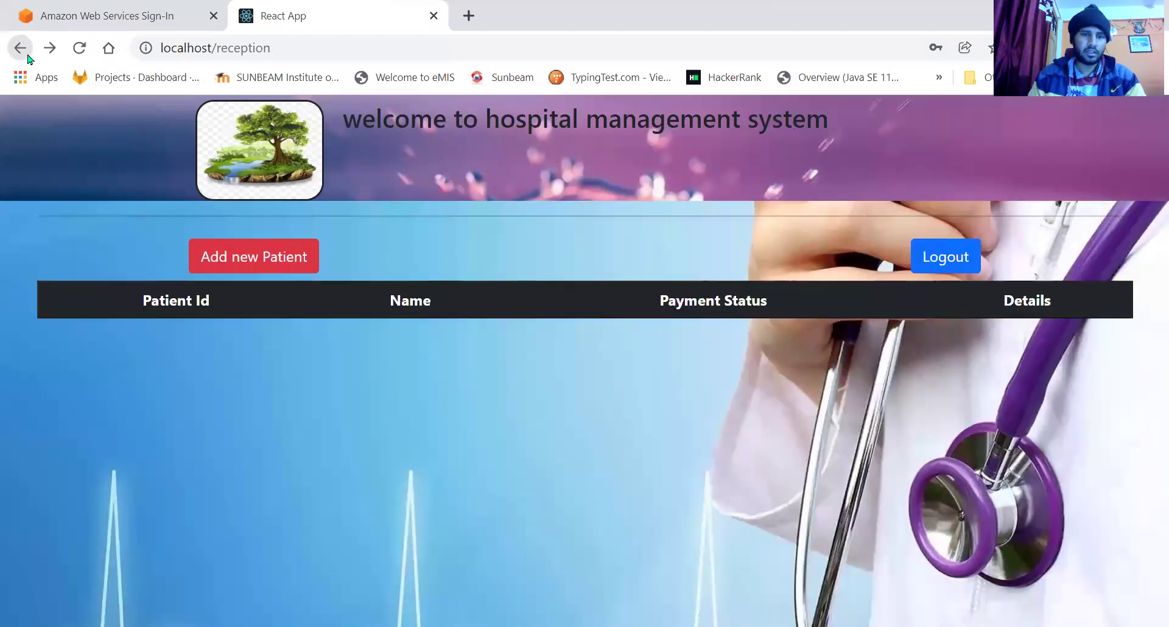
Start a new patient with first name abc and last name def.
left_click(283, 258)
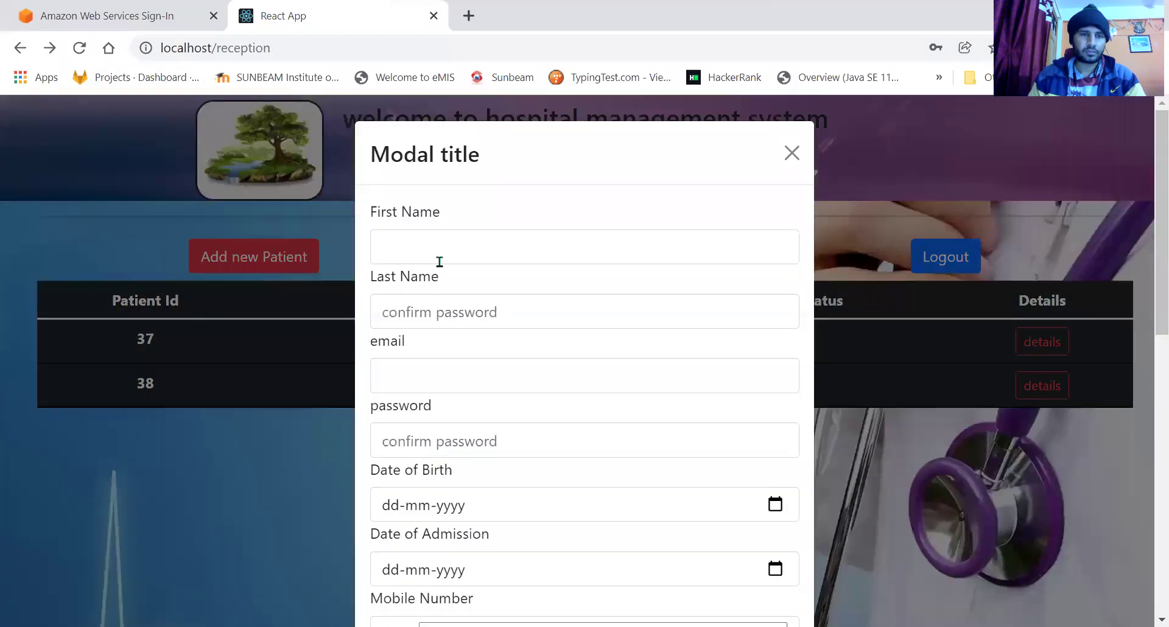
left_click(447, 249)
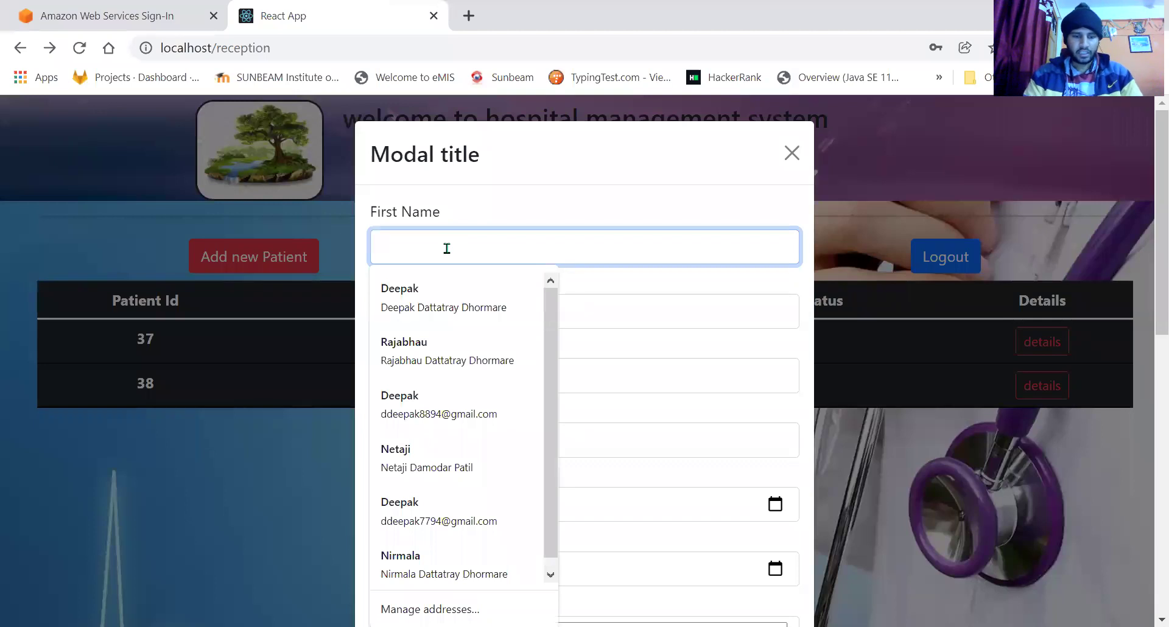
type("abx")
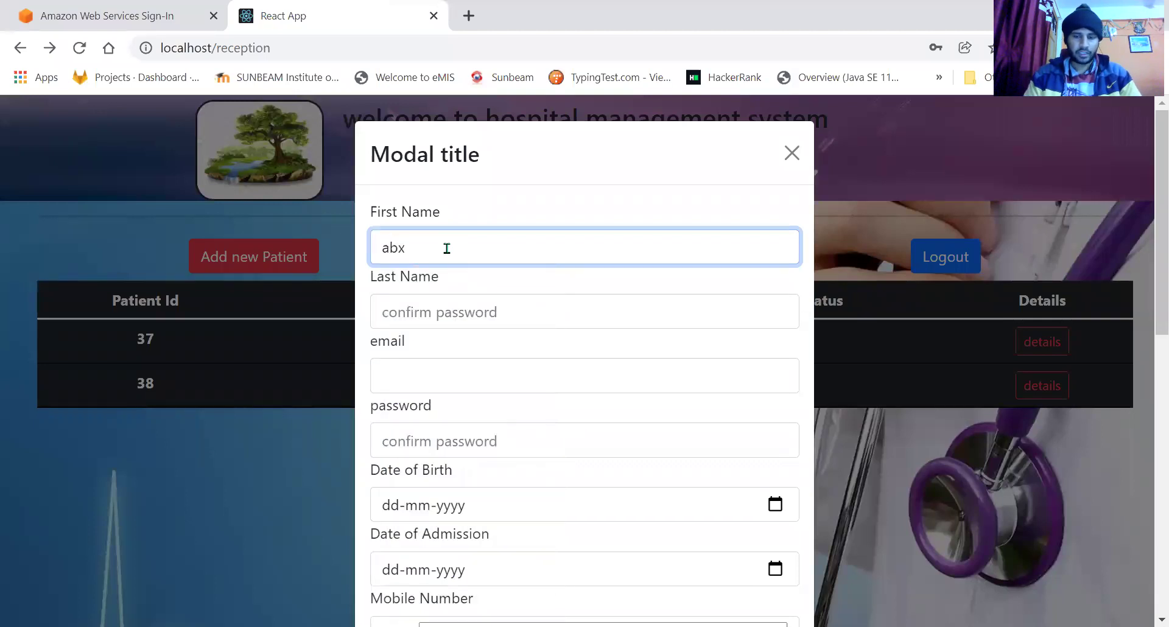
left_click(449, 311)
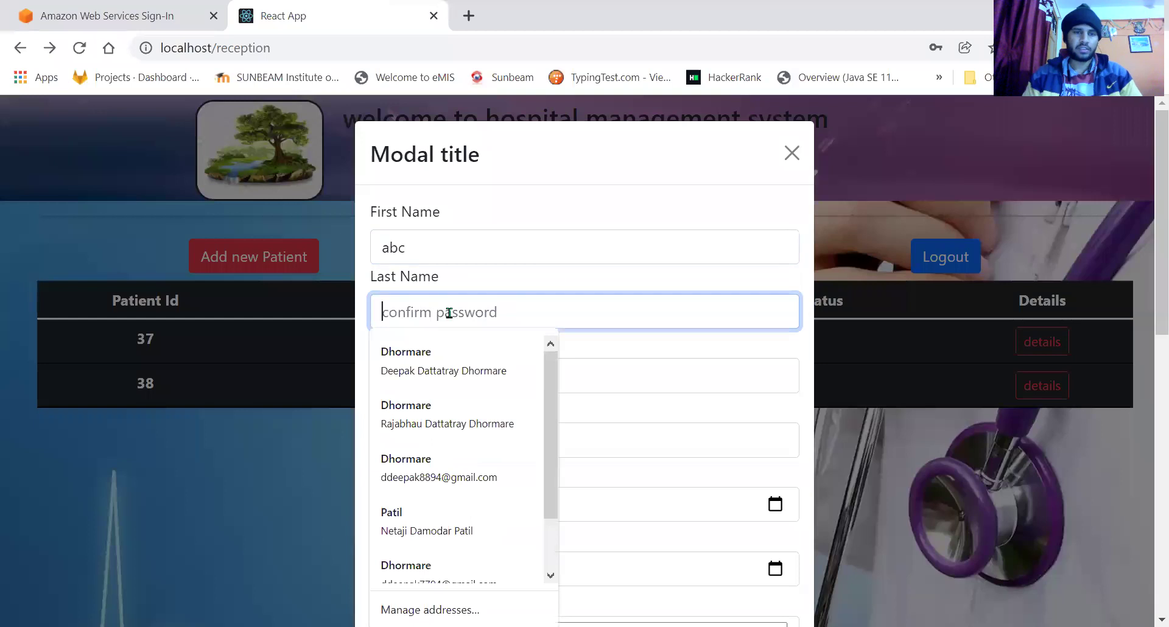
type("d")
key("BackSpace")
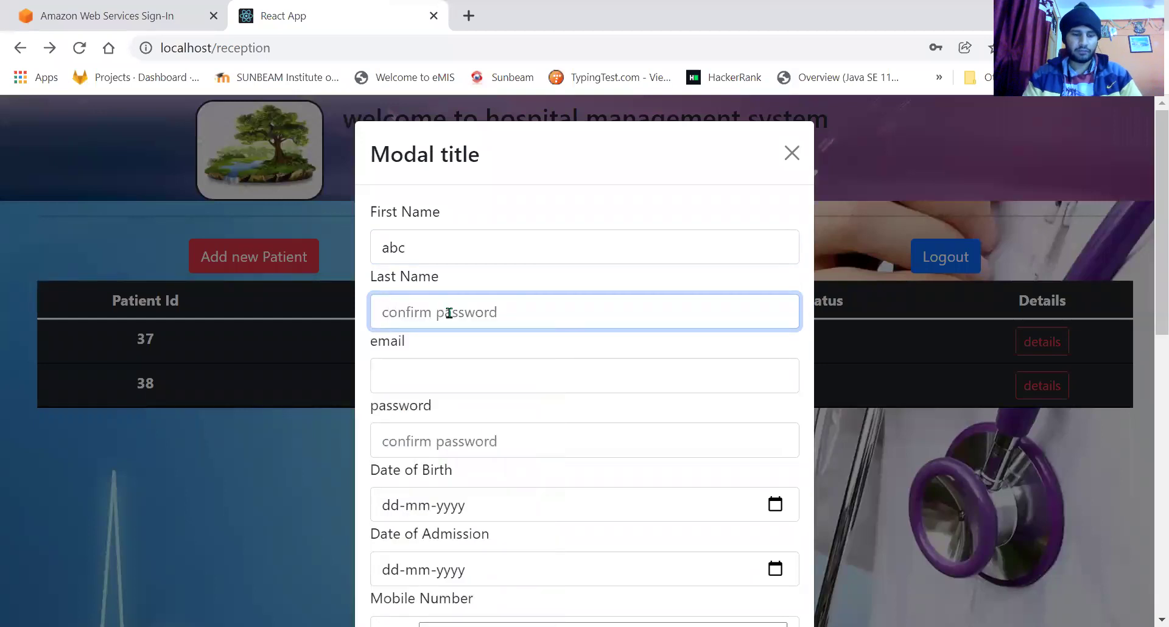
type("def")
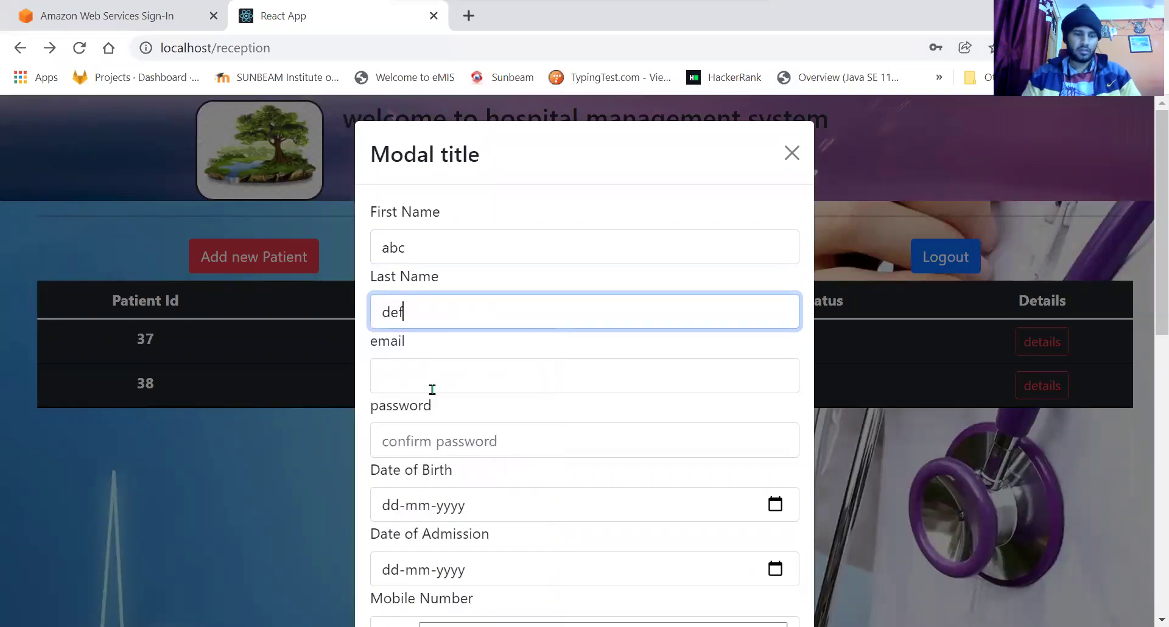
Fill in the new patient's email address and a password.
left_click(433, 389)
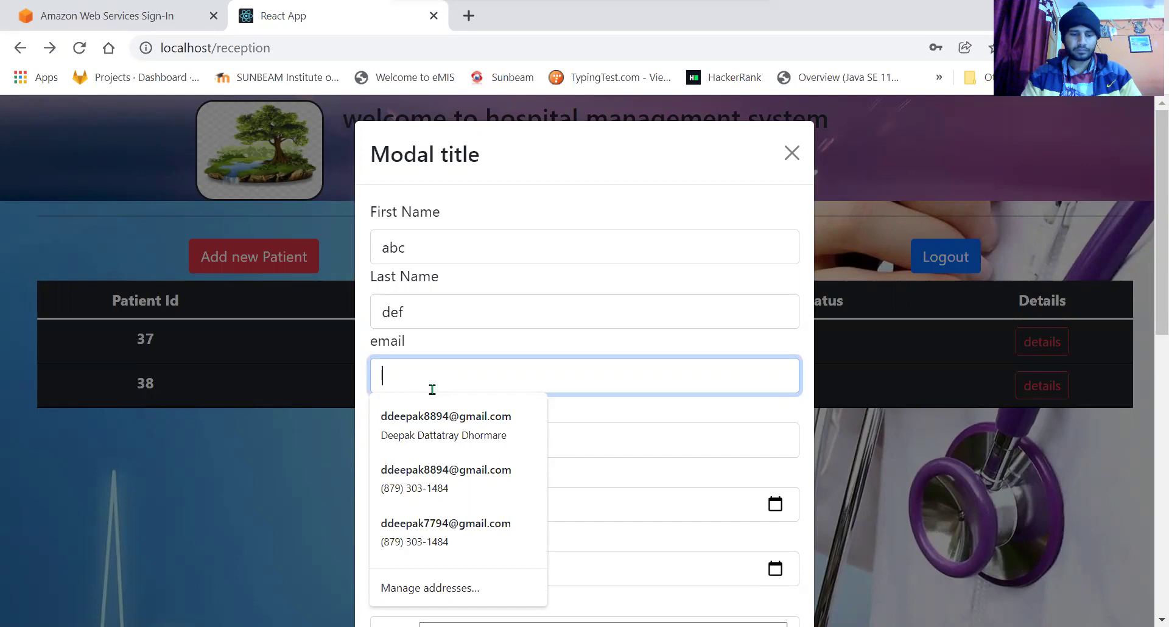
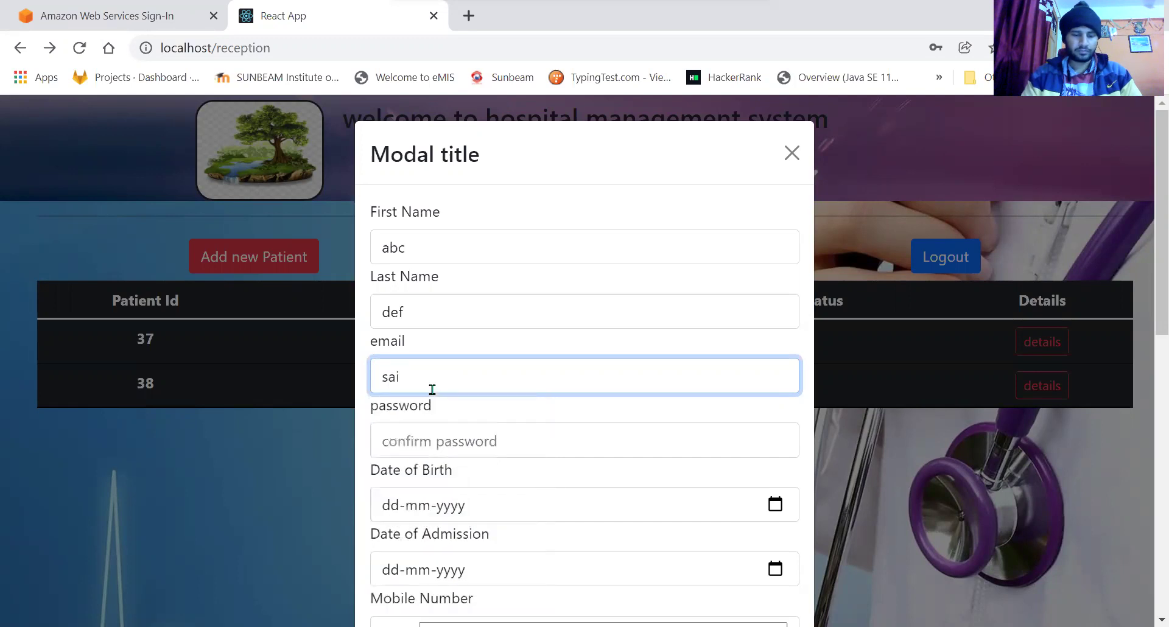
key("Return")
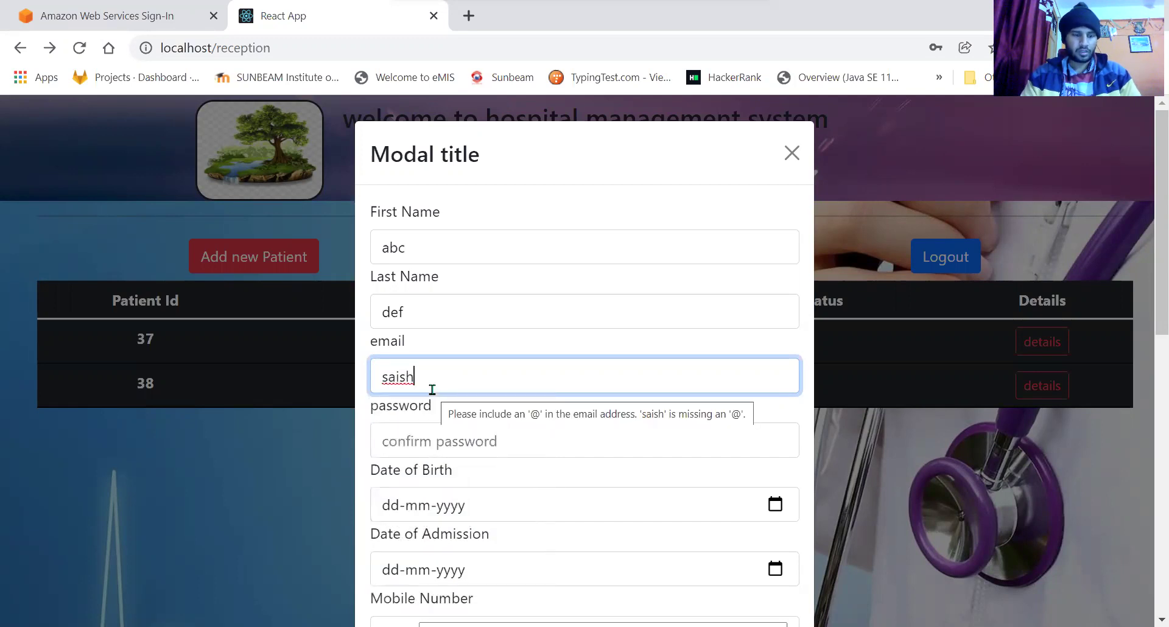
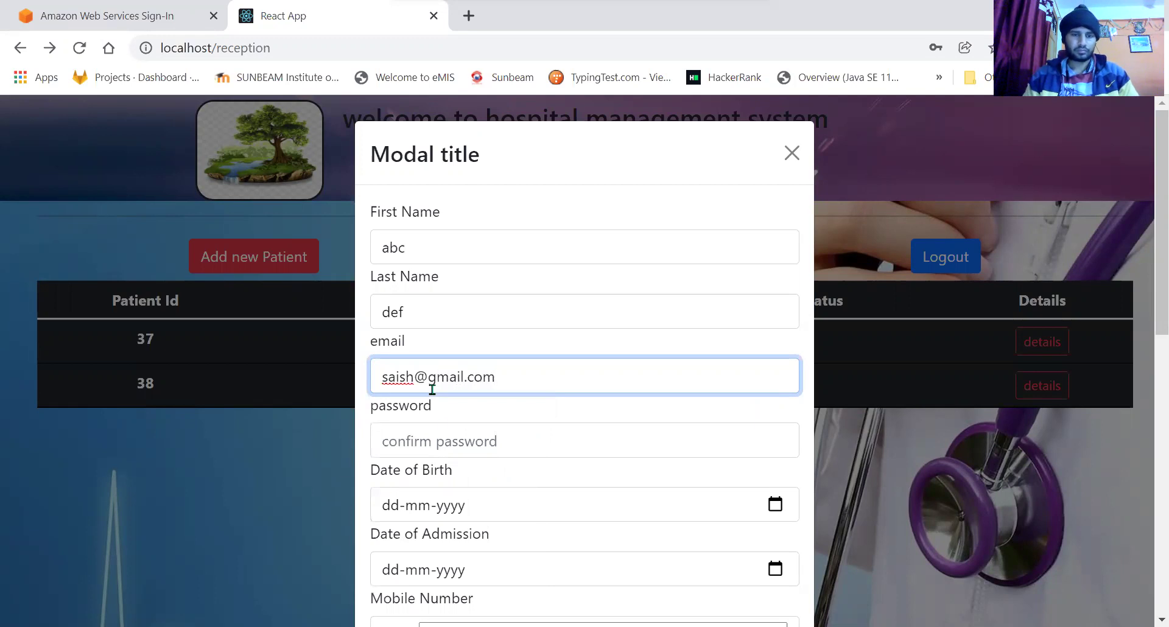
left_click(441, 449)
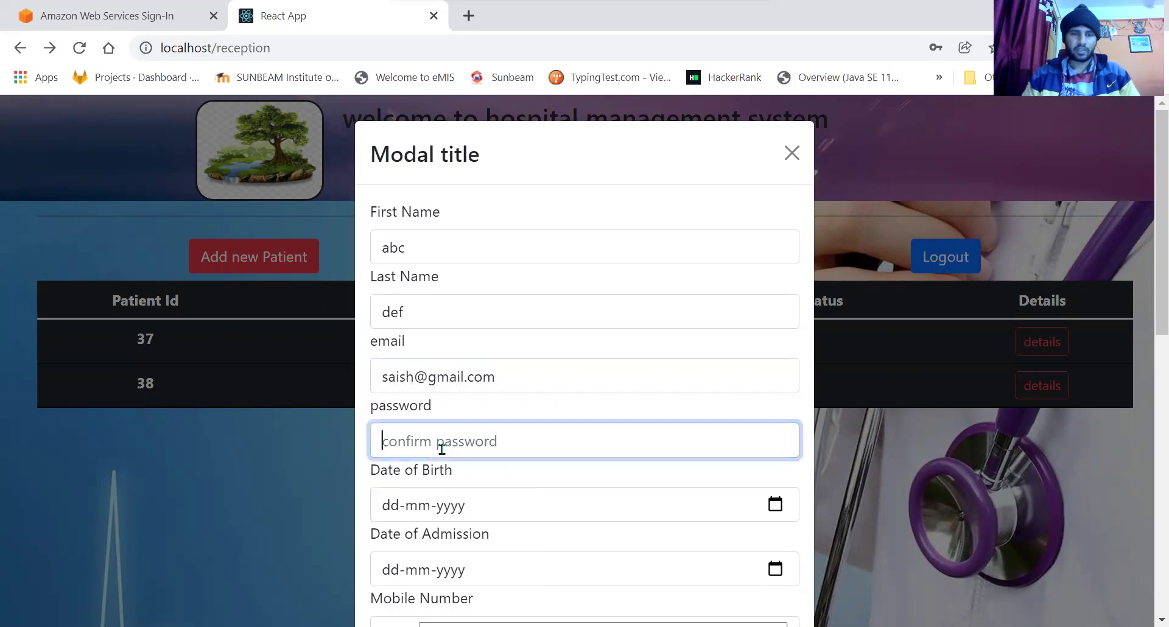
type("1234")
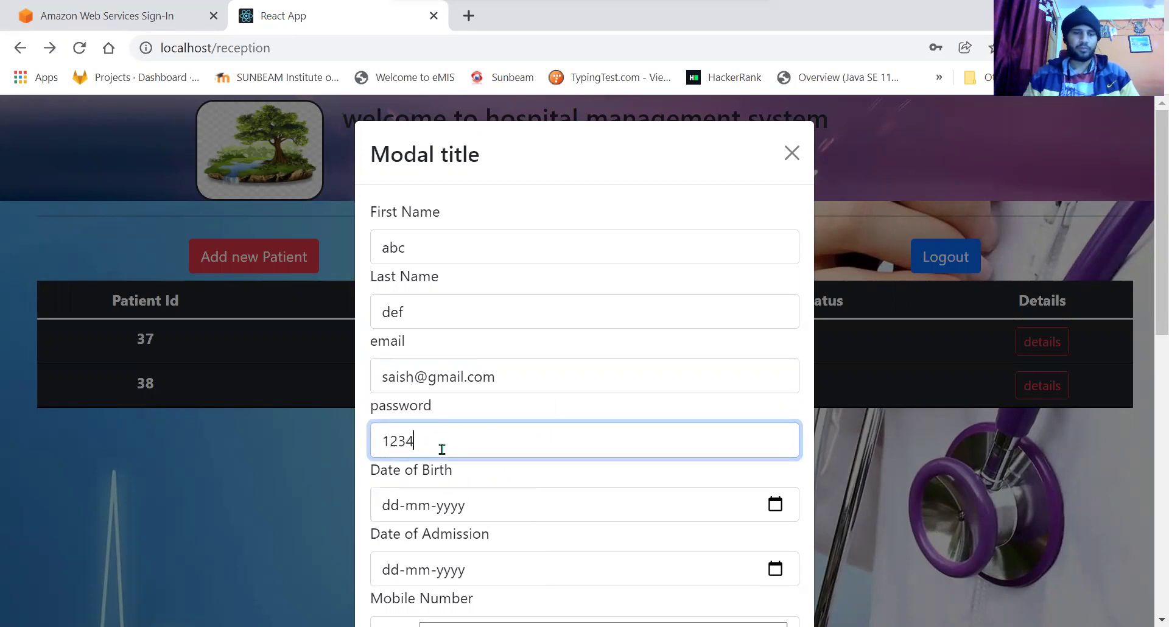
key("Tab")
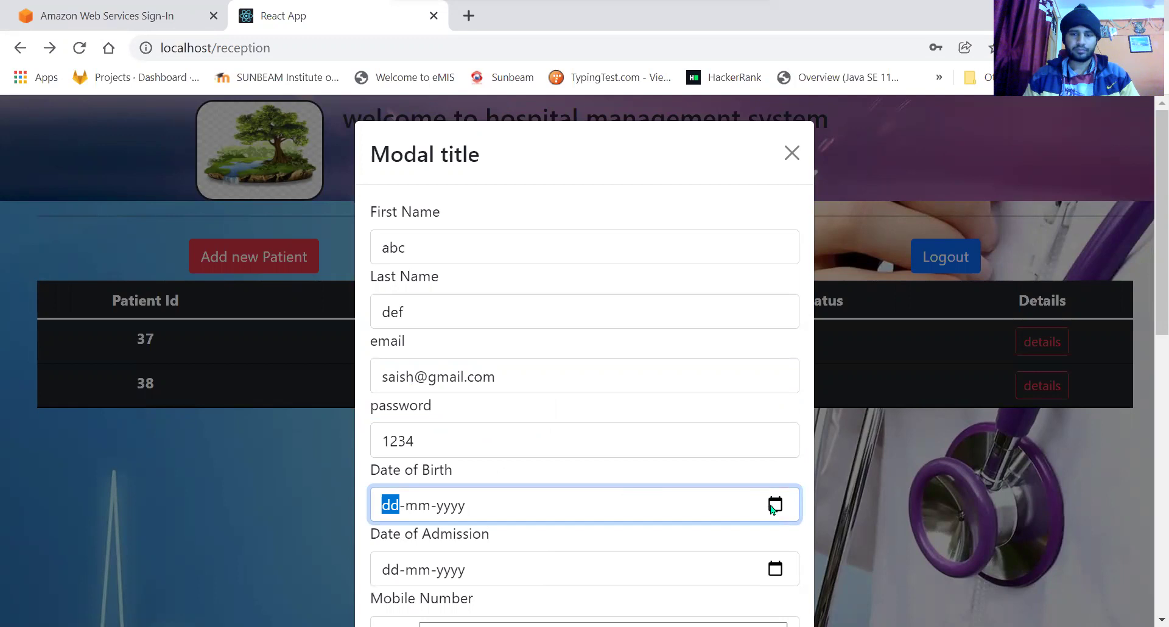
Set the birth date to 19 June 2009 and the admission date to 19 January 2022.
left_click(775, 505)
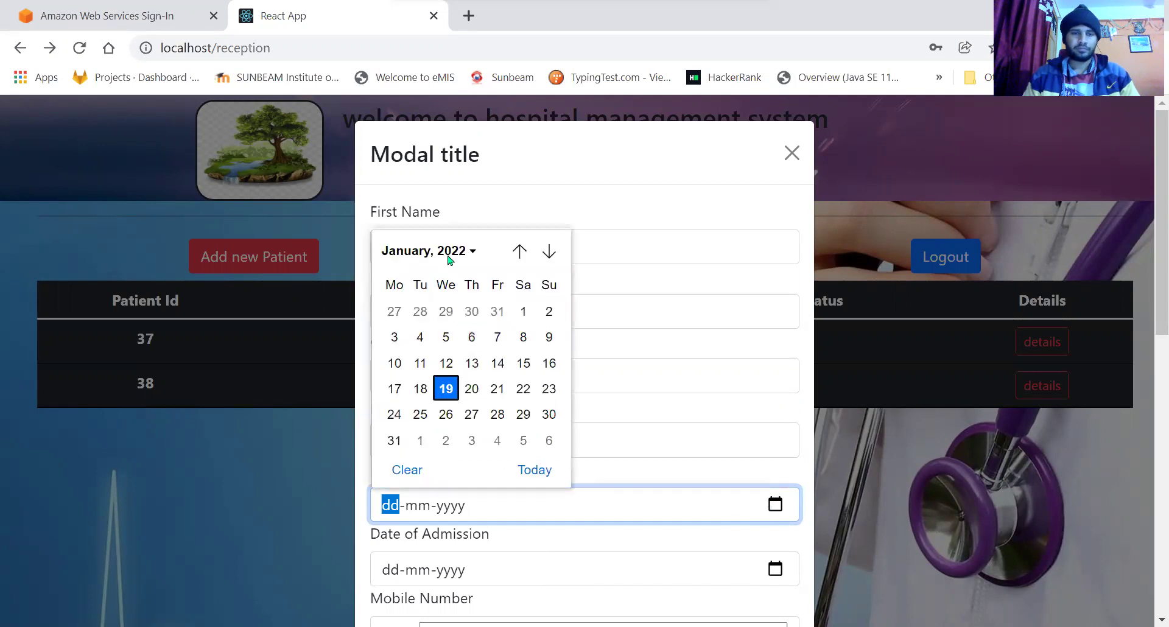
left_click(470, 252)
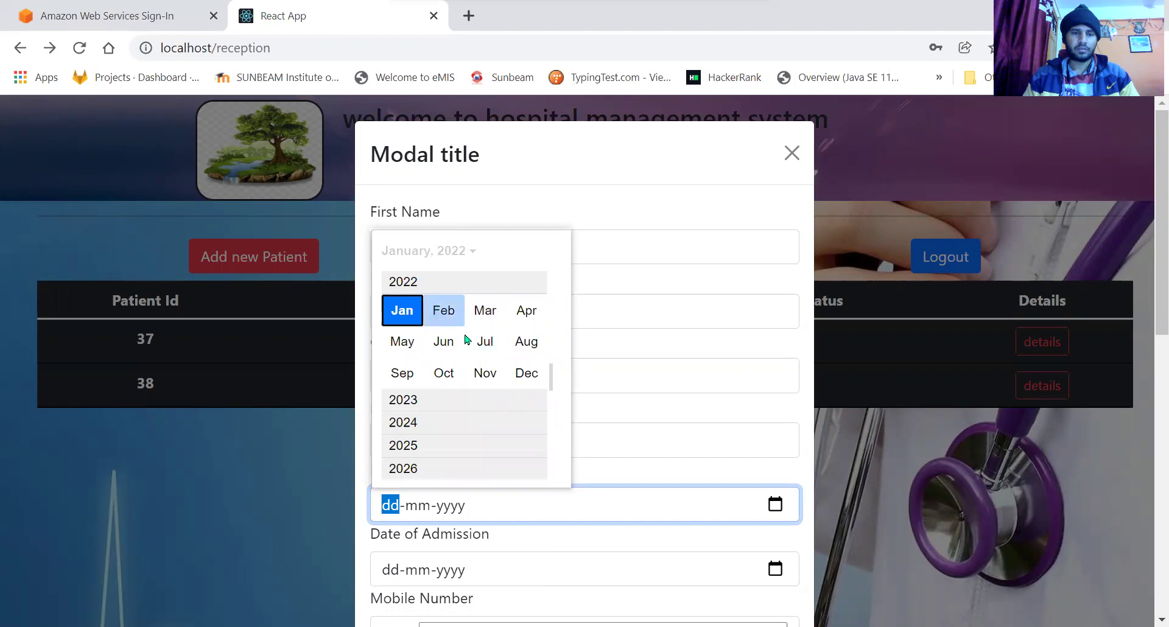
scroll(466, 338, "up", 2)
scroll(466, 339, "up", 6)
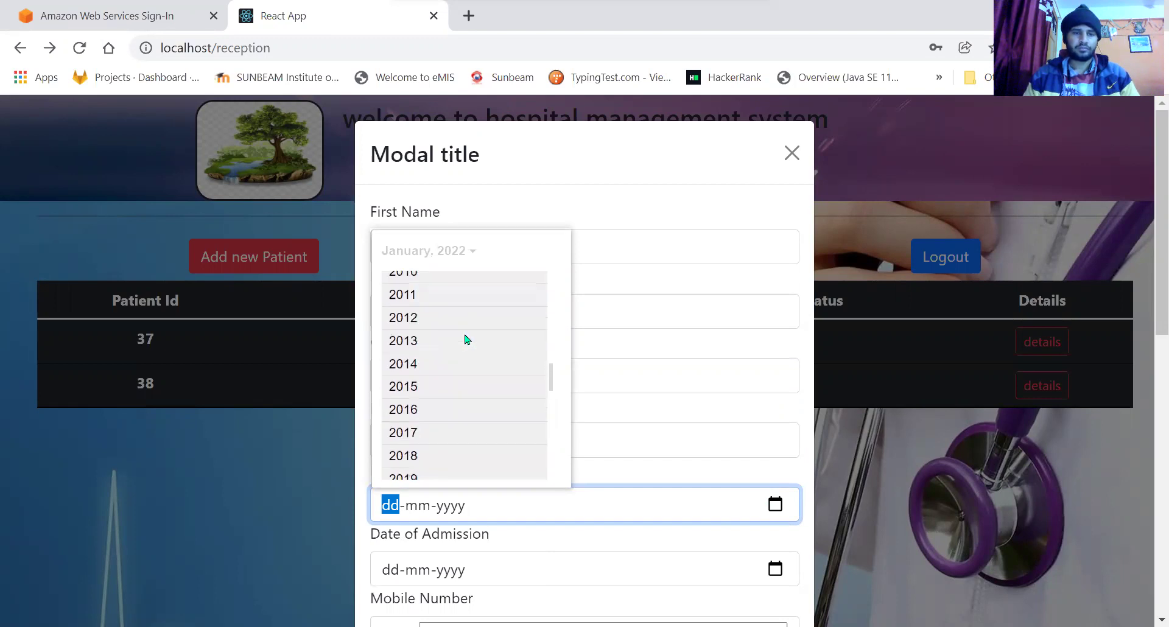
left_click(400, 321)
left_click(446, 339)
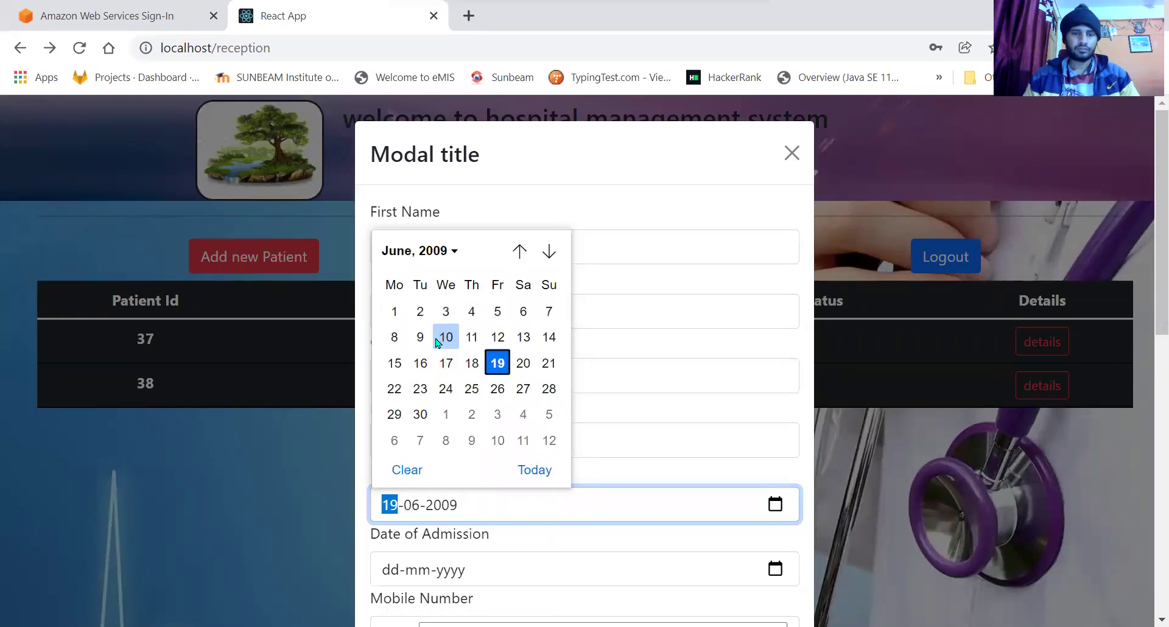
left_click(499, 362)
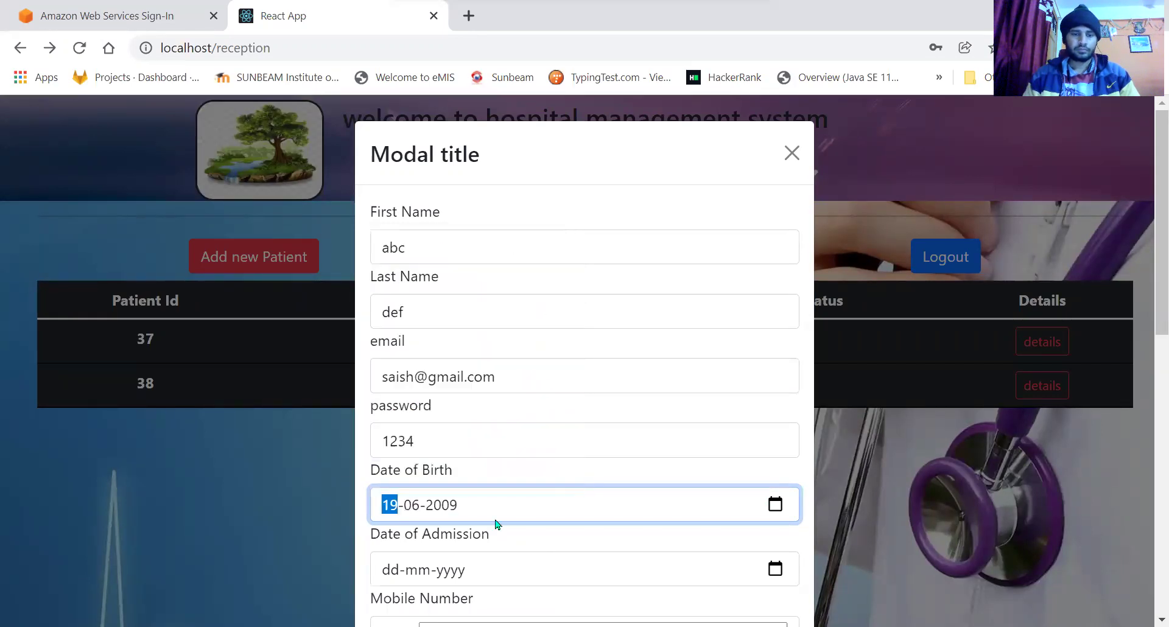
left_click(775, 568)
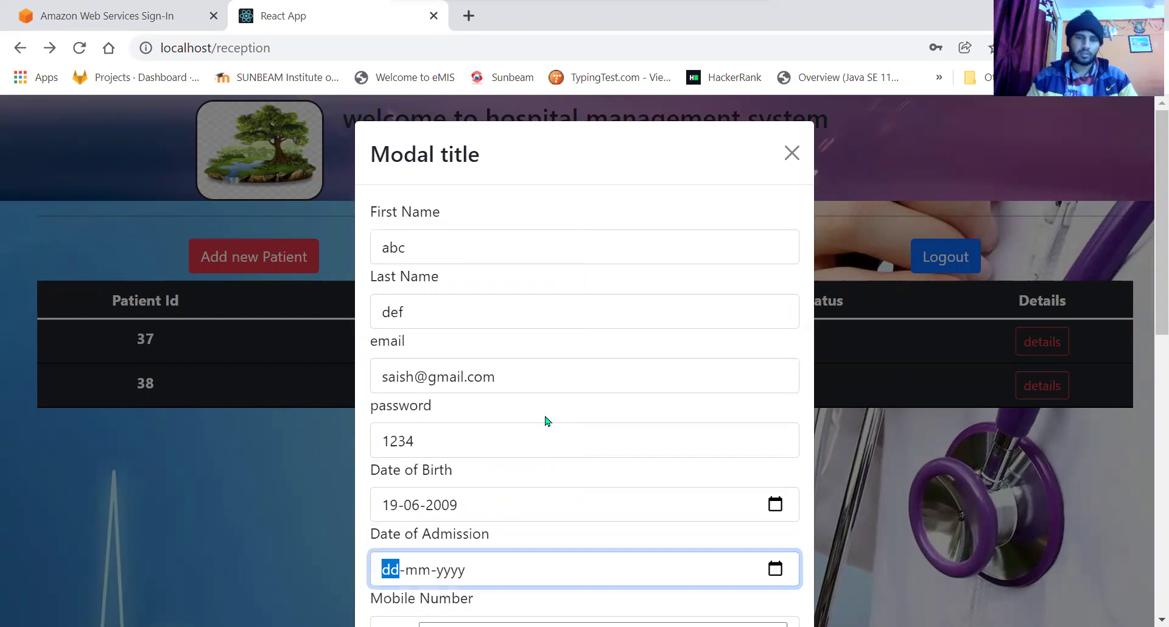
left_click(443, 461)
scroll(653, 457, "down", 7)
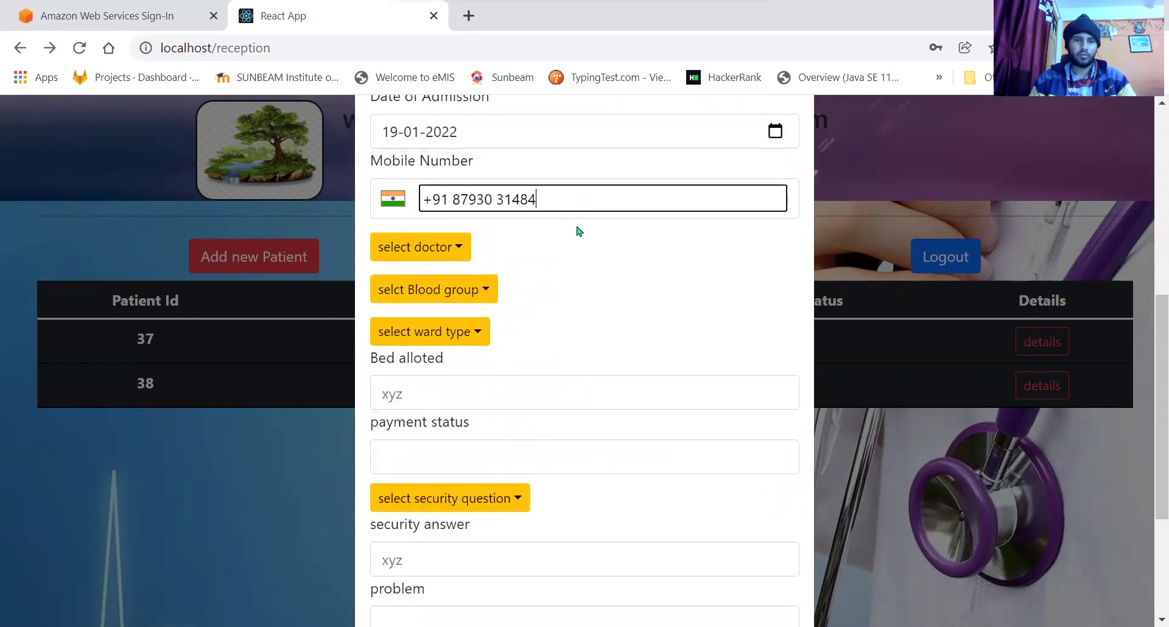
Assign the listed doctor, ward type a, and bed number 23.
left_click(456, 247)
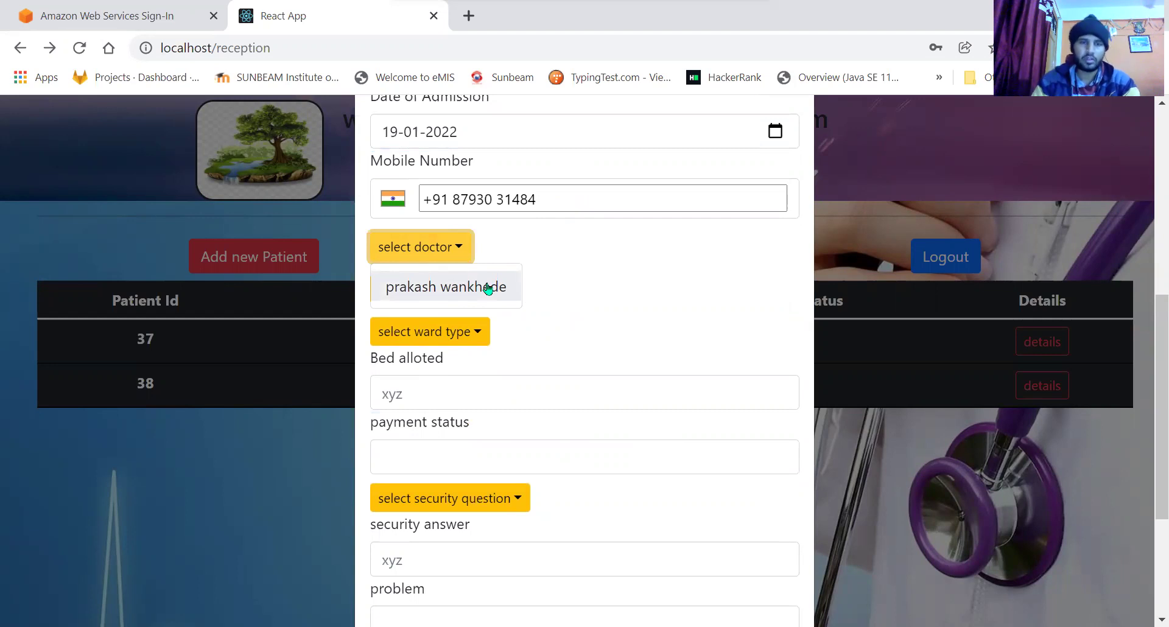
left_click(488, 287)
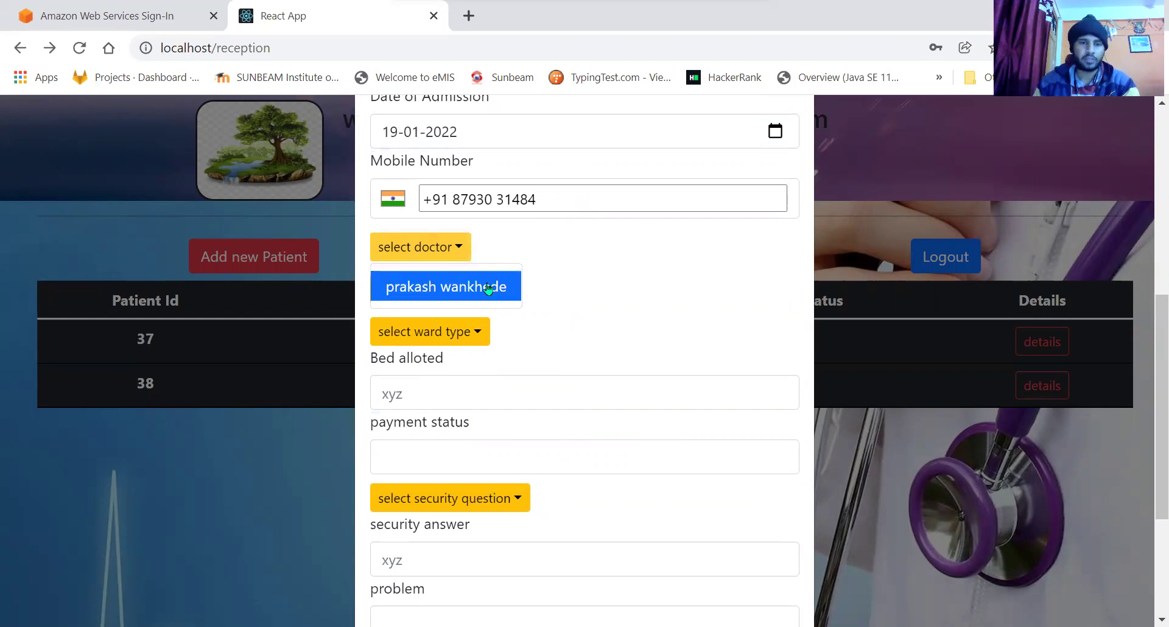
left_click(472, 331)
left_click(391, 371)
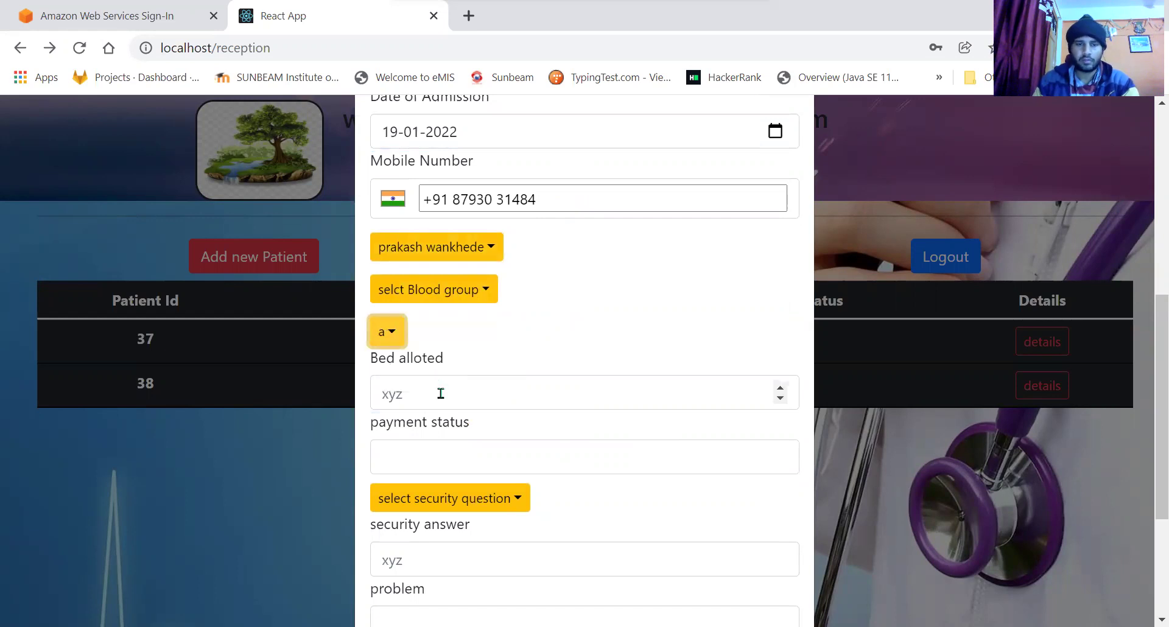
left_click(441, 393)
type("23")
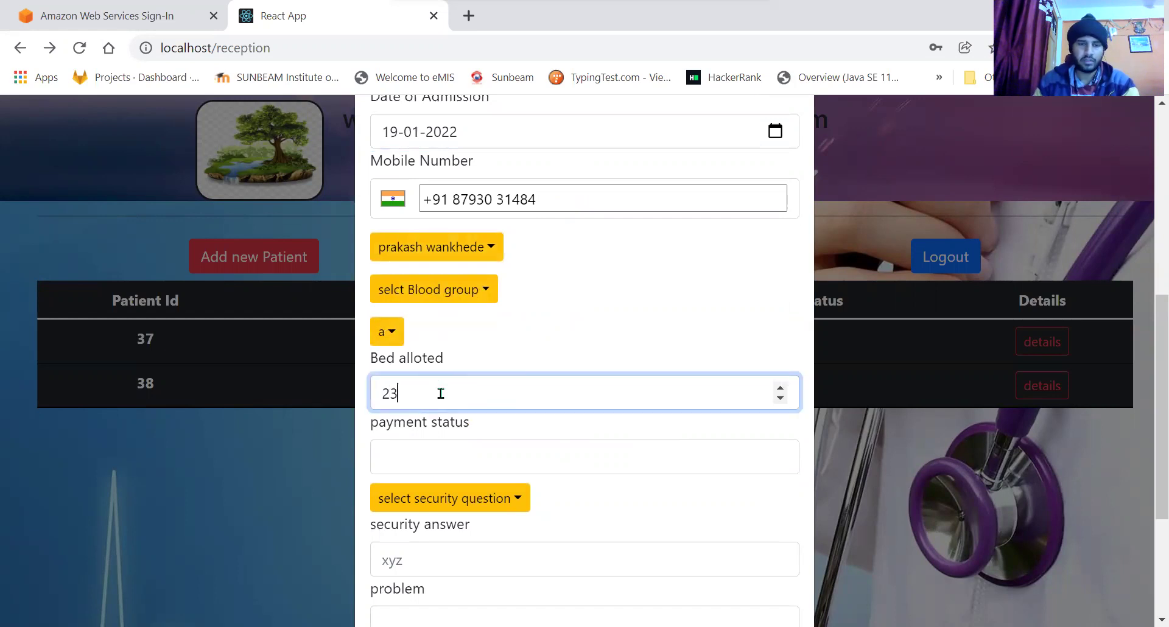
Enter payment status pending and answer the pet name security question.
left_click(456, 460)
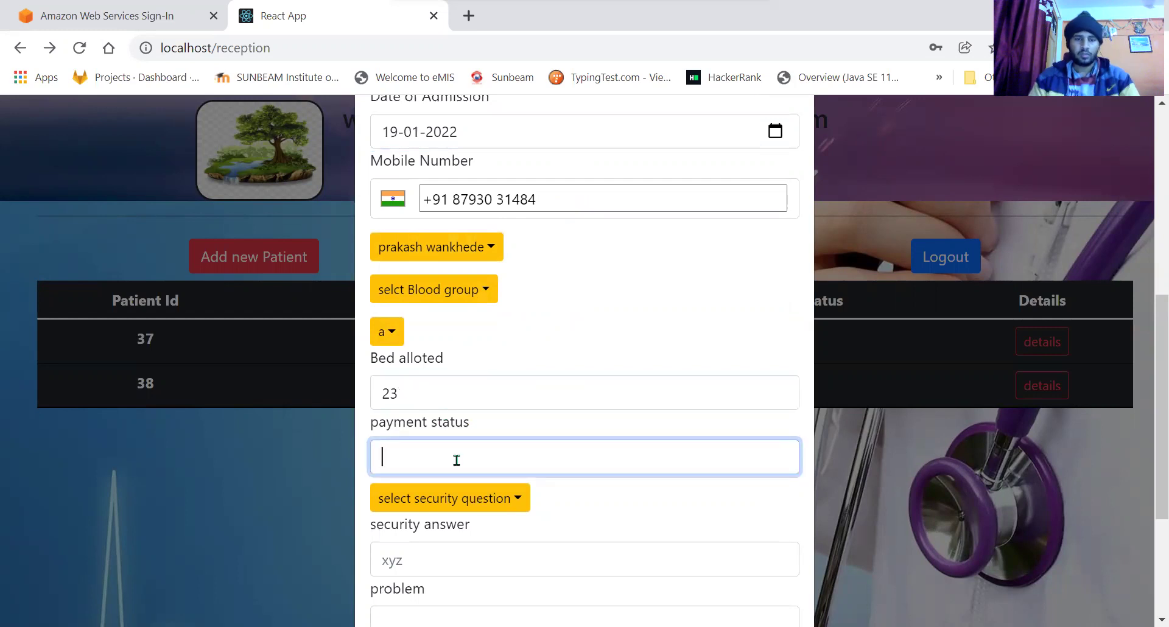
type("pending")
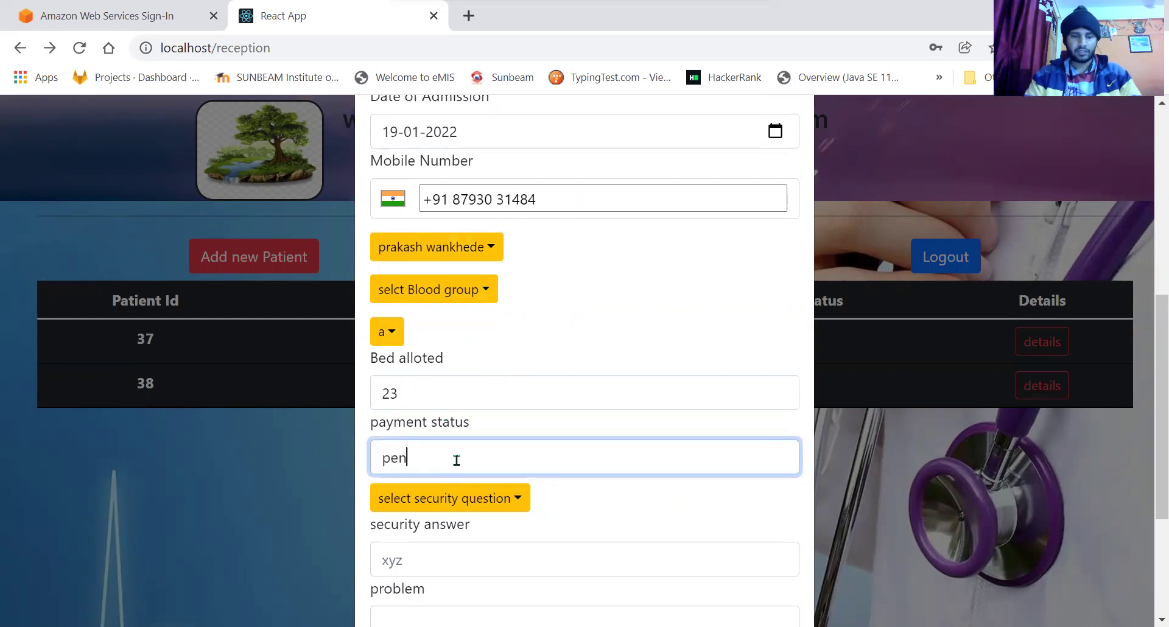
left_click(511, 498)
left_click(444, 539)
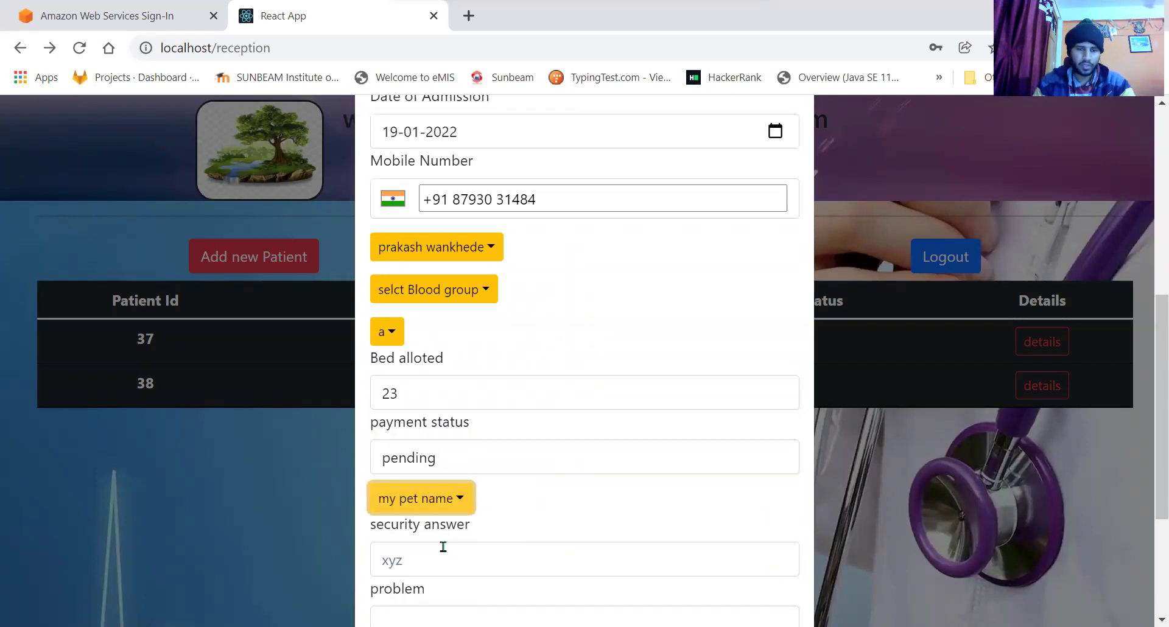
left_click(445, 557)
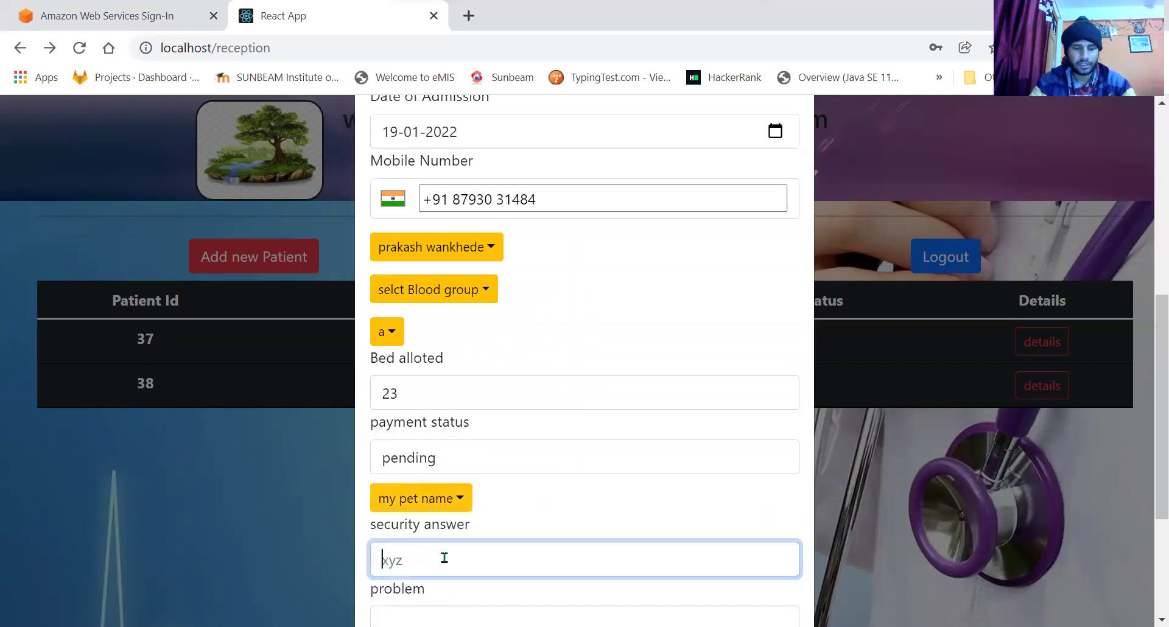
type("topm")
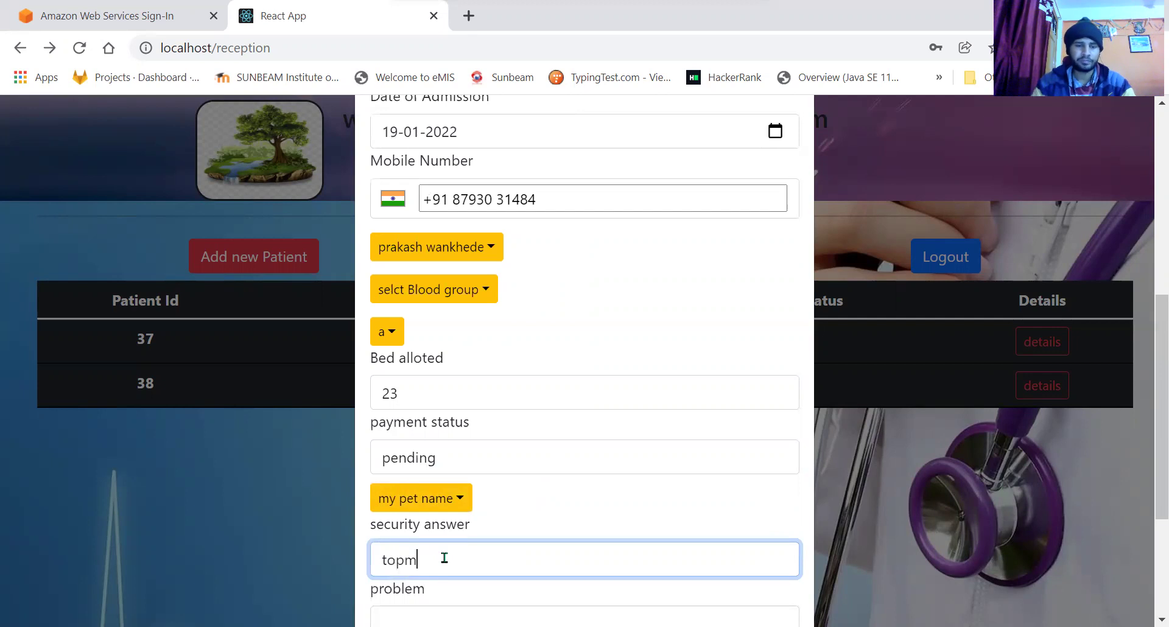
Enter high fever as the patient's problem.
scroll(444, 558, "down", 1)
scroll(444, 557, "down", 1)
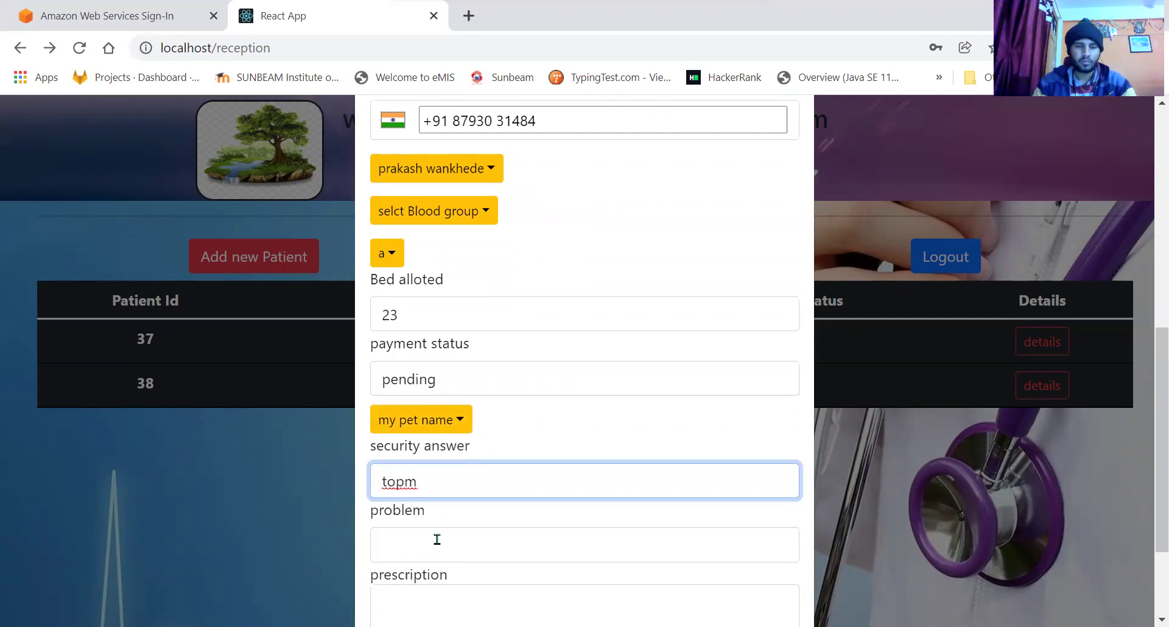
left_click(437, 539)
type("hel")
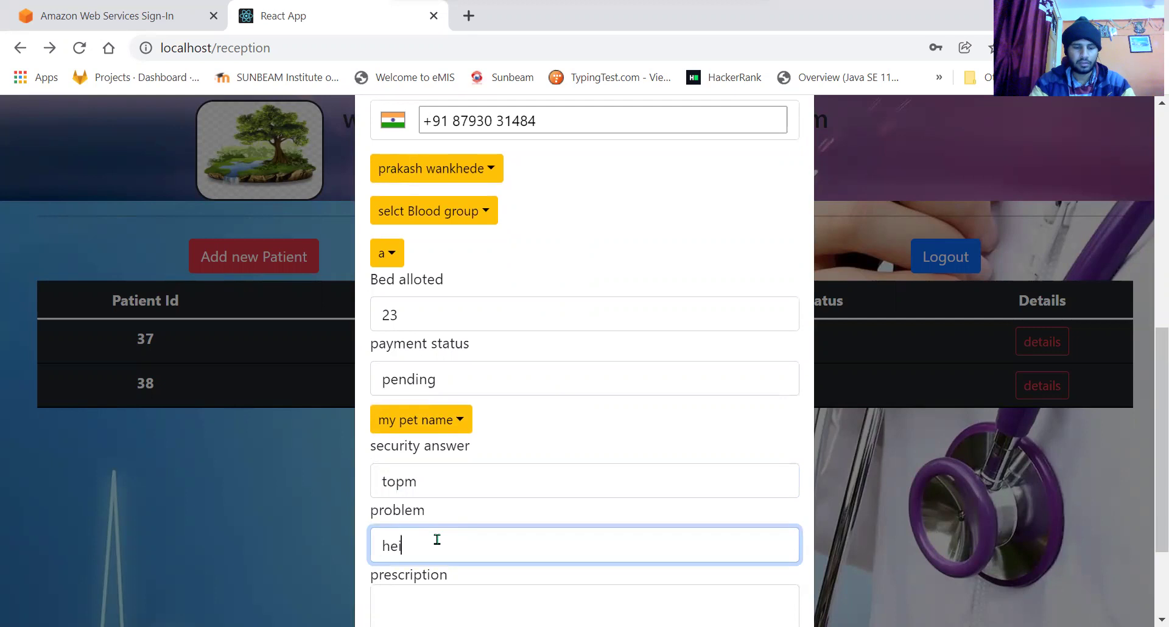
type("gh")
key("BackSpace")
key("BackSpace")
key("BackSpace")
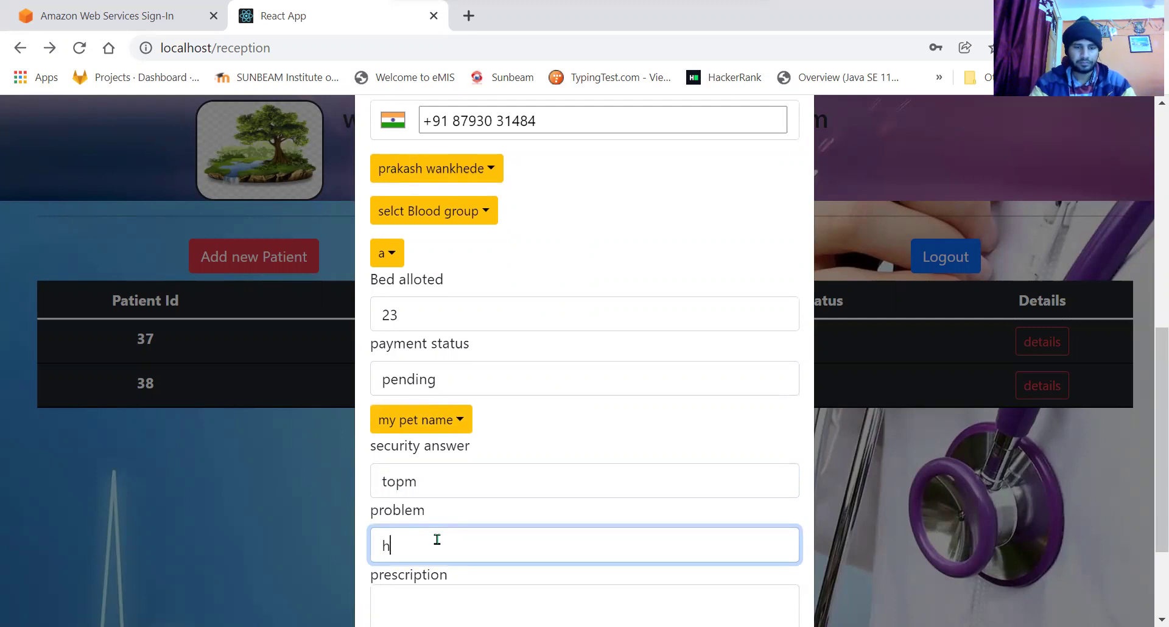
type("igh fever")
scroll(437, 540, "down", 3)
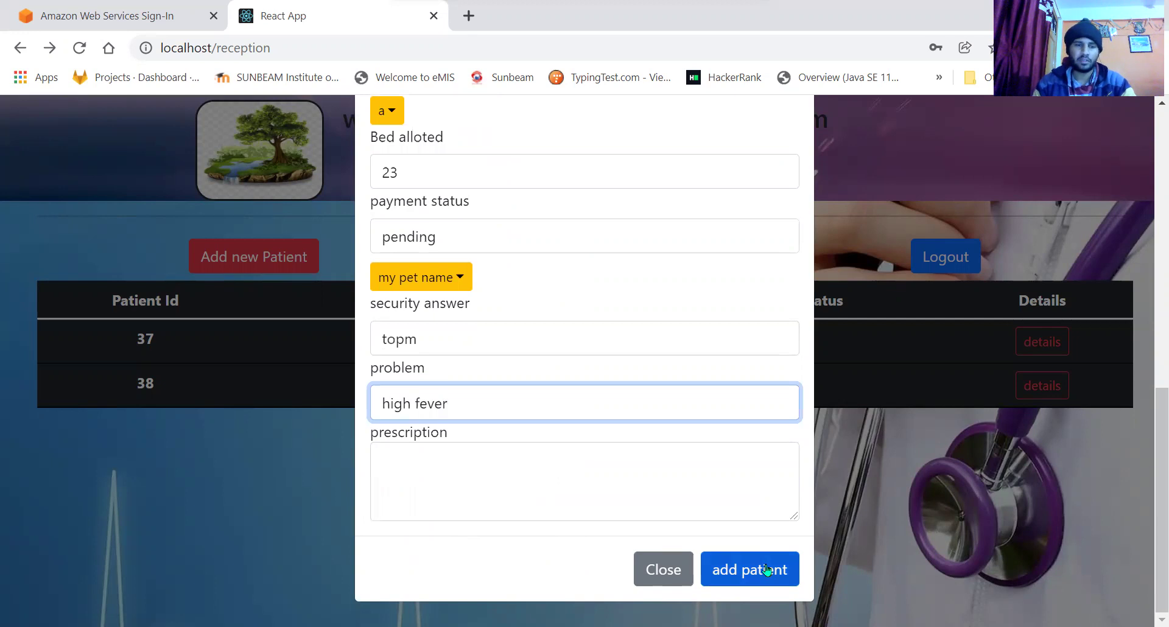
Submit patient abc def, reload the list, and open patient 40's details.
left_click(766, 569)
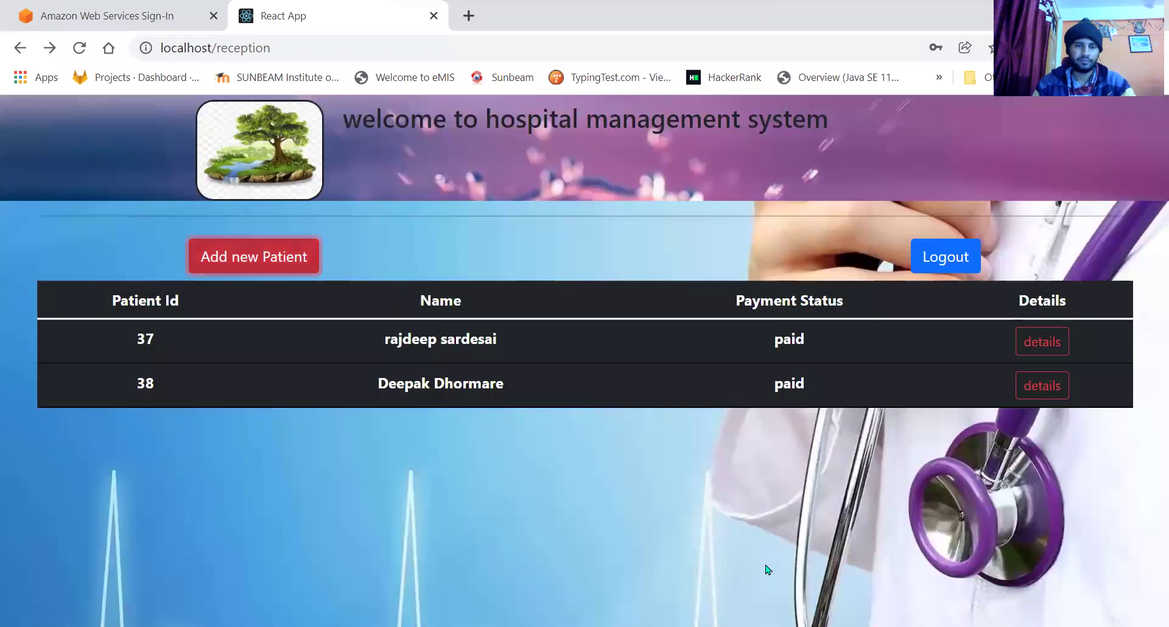
left_click(84, 41)
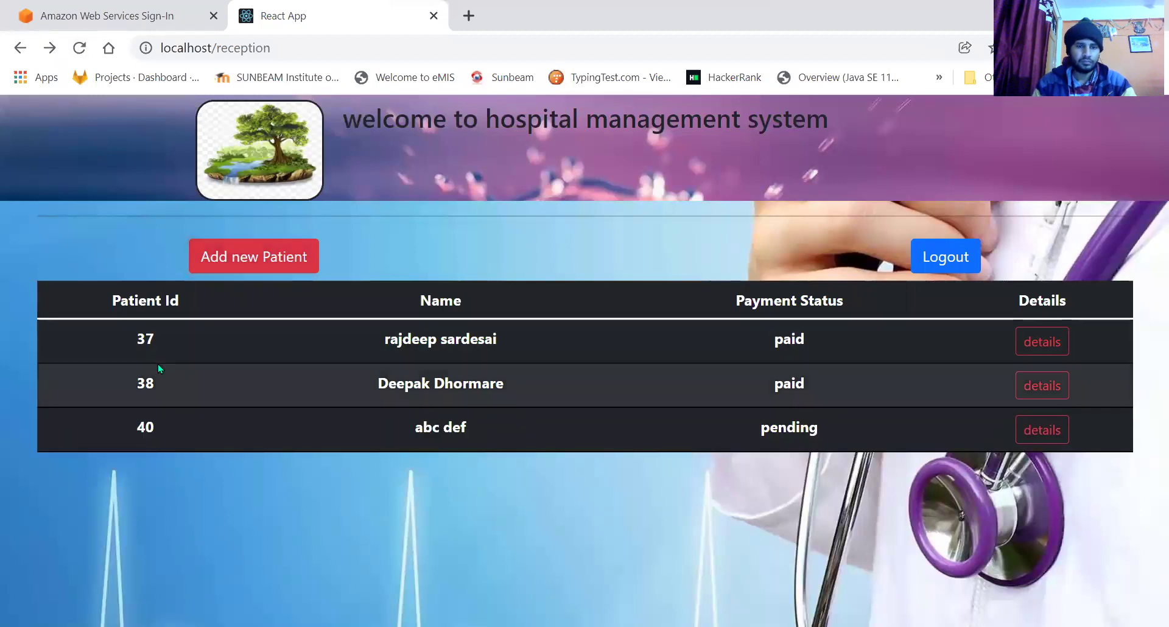
triple_click(450, 426)
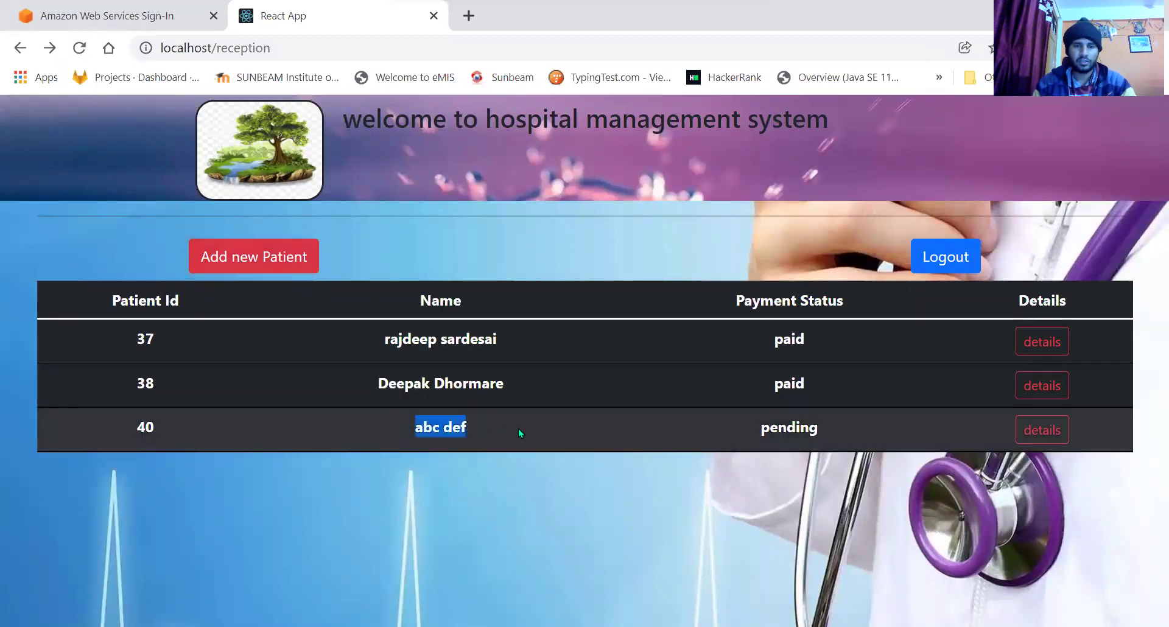
left_click(1042, 430)
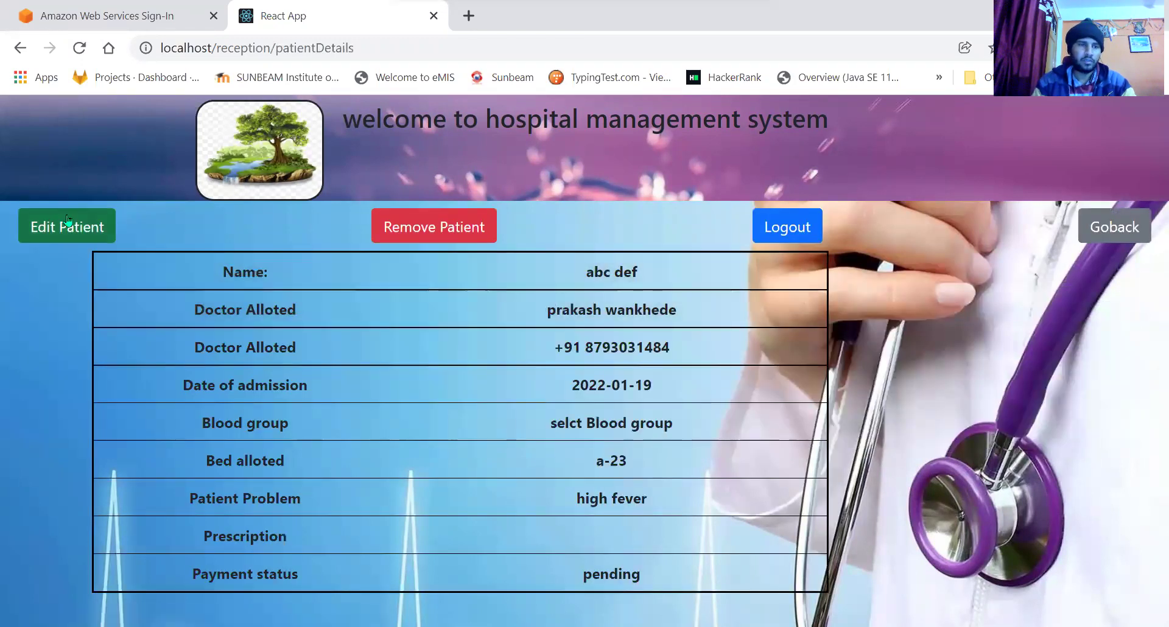
left_click(64, 228)
left_click(422, 245)
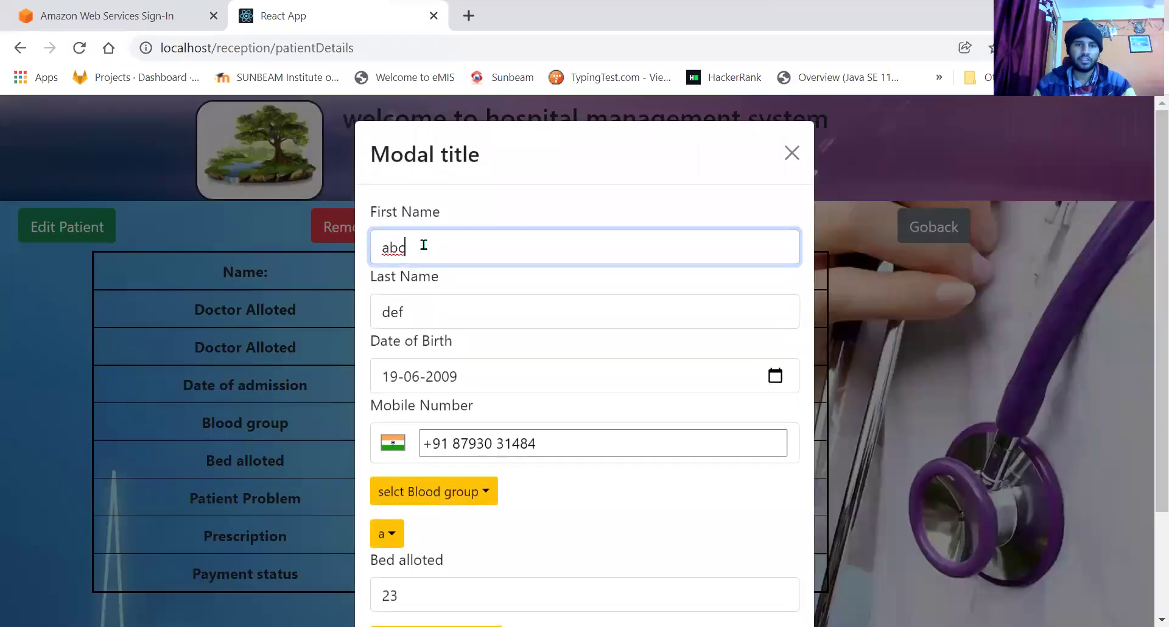
key("BackSpace")
key("BackSpace")
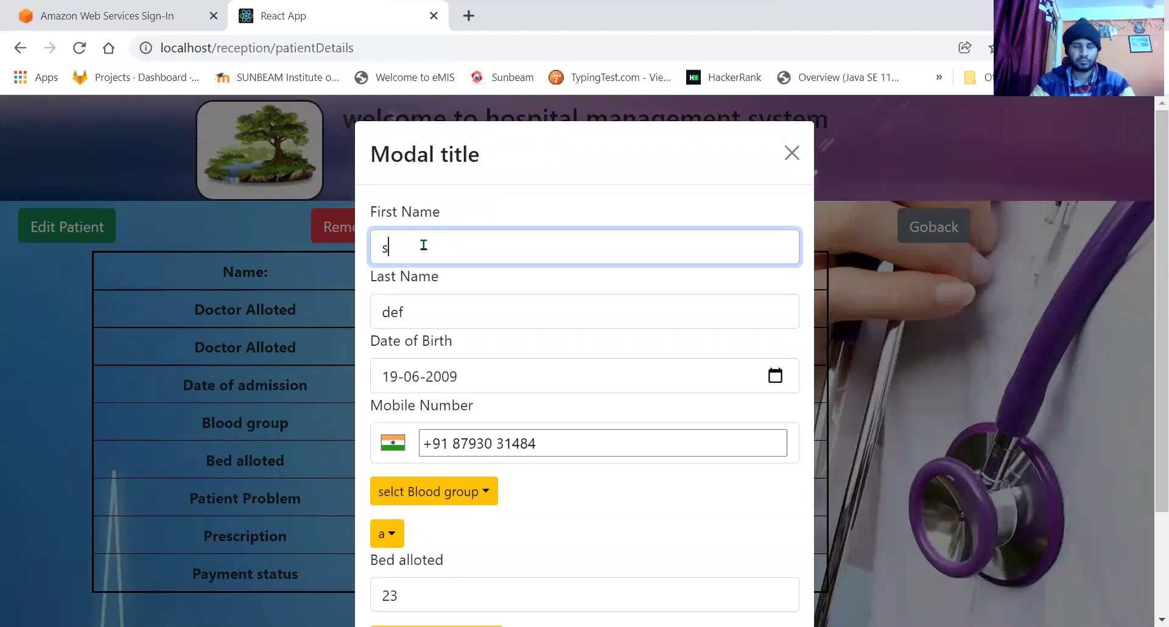
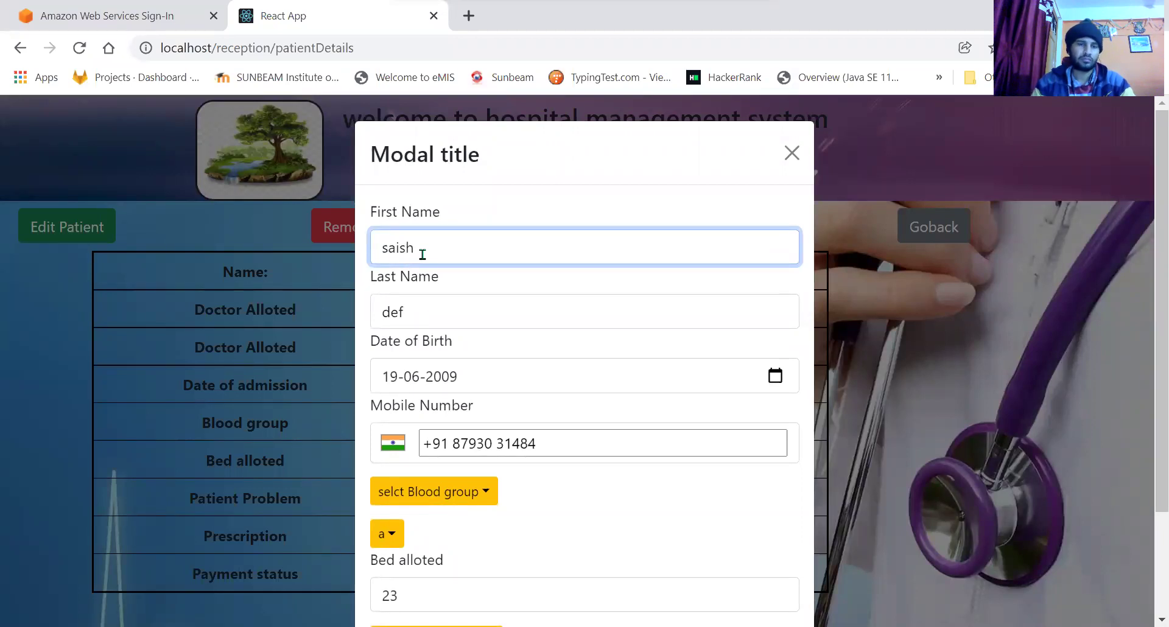
left_click(422, 313)
key("BackSpace")
key("BackSpace")
key("BackSpace")
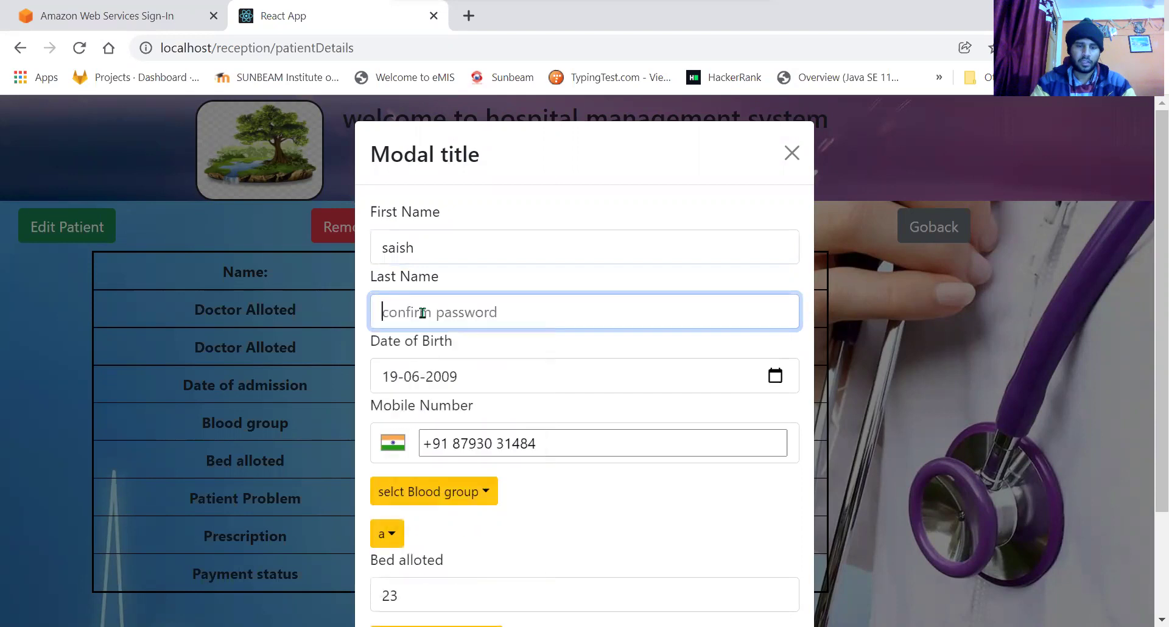
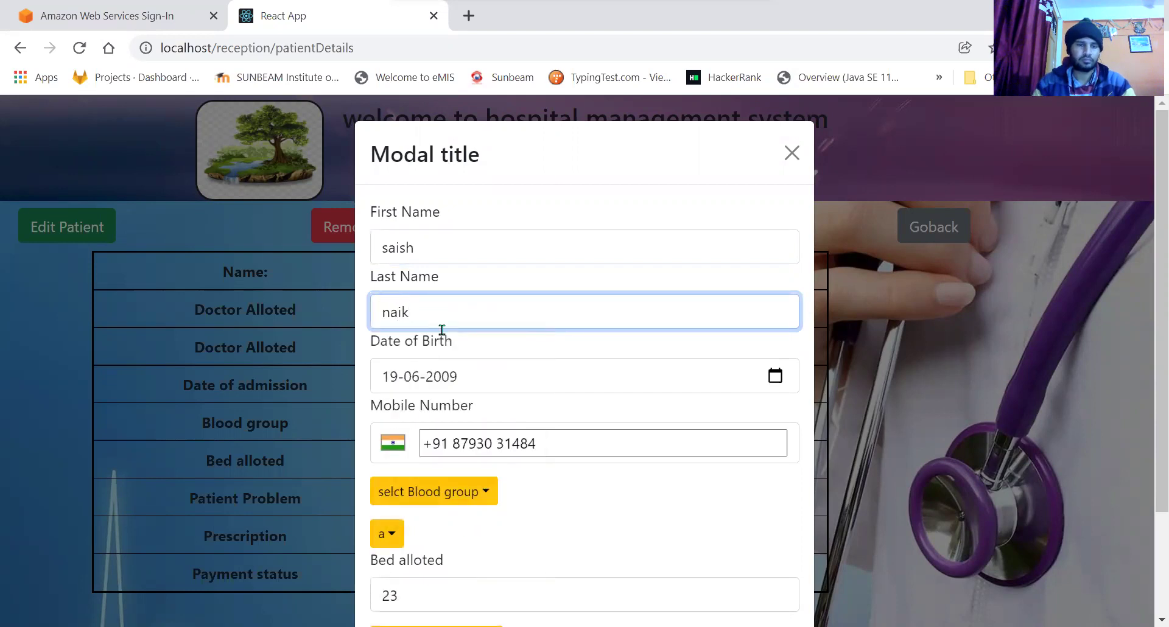
scroll(516, 368, "down", 3)
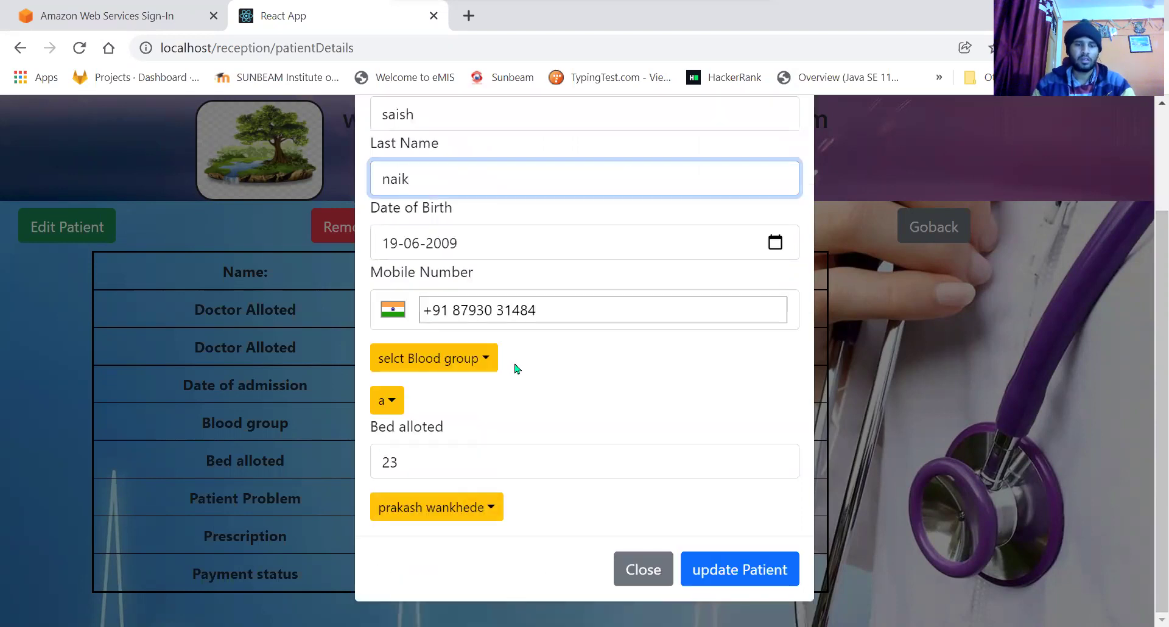
left_click(755, 570)
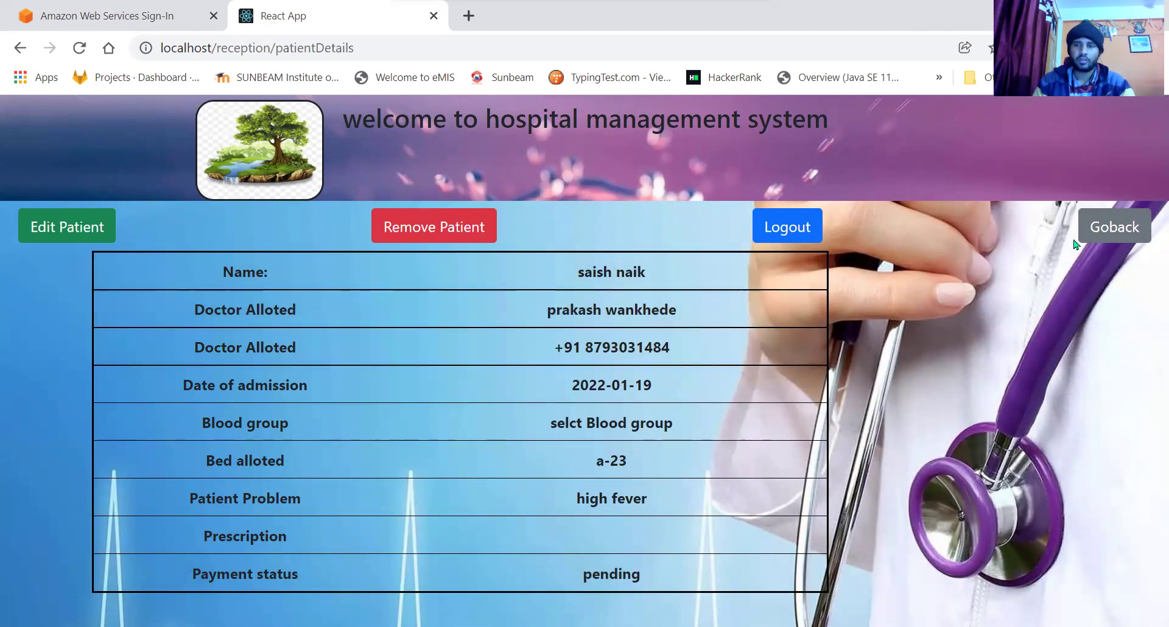
Return to the patient list, log out of reception, and pick the doctor role.
left_click(1094, 233)
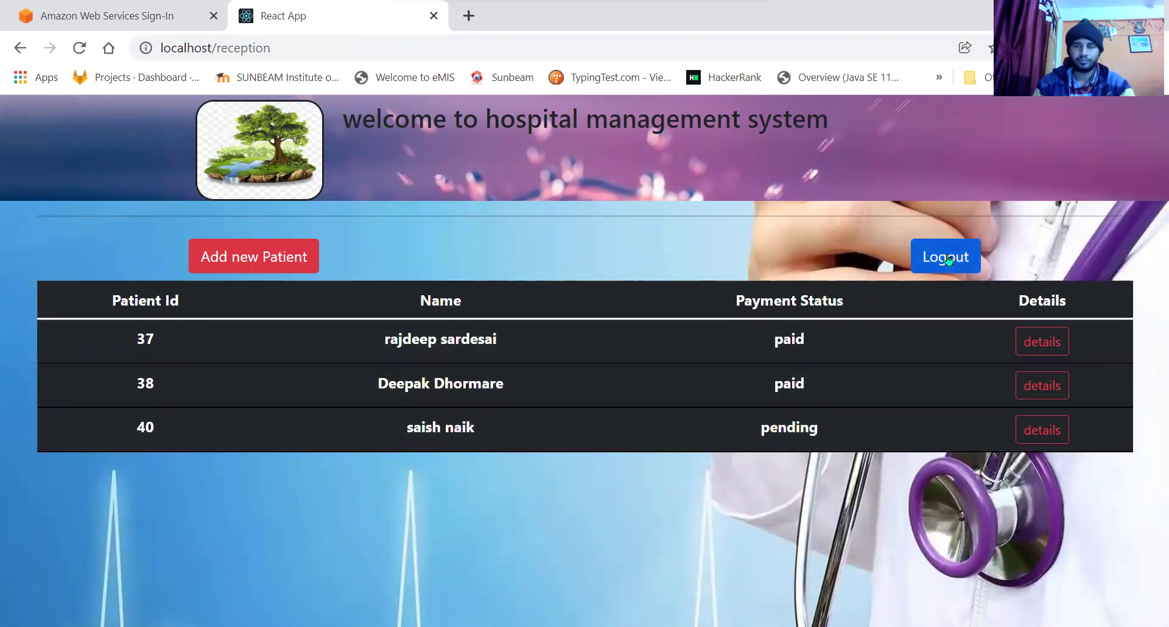
left_click(948, 260)
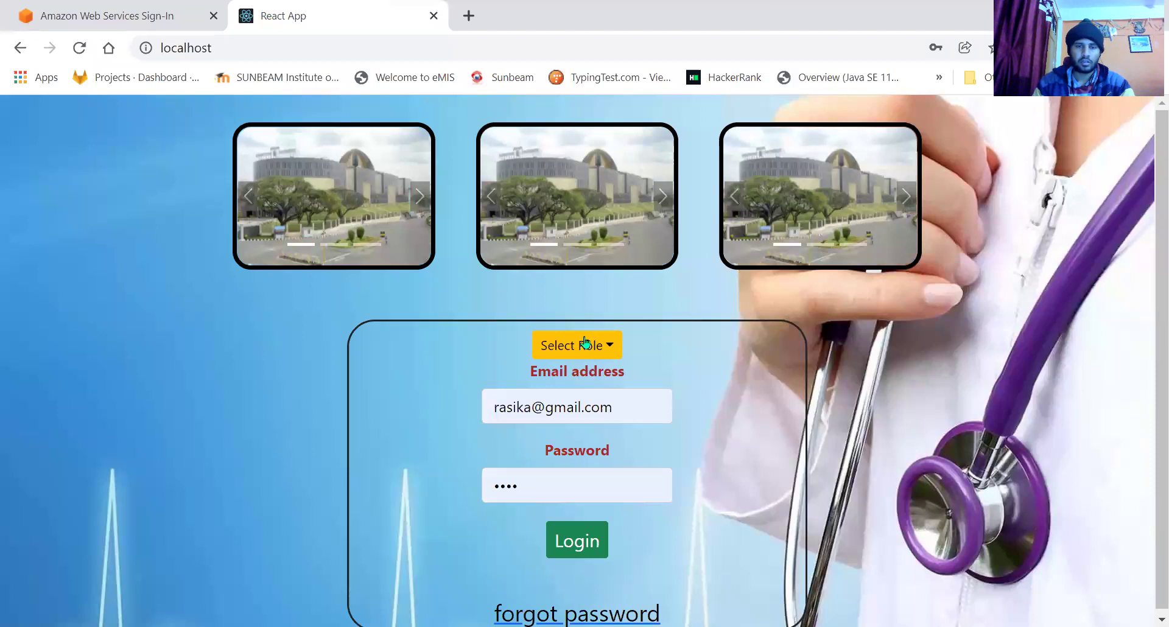
left_click(585, 337)
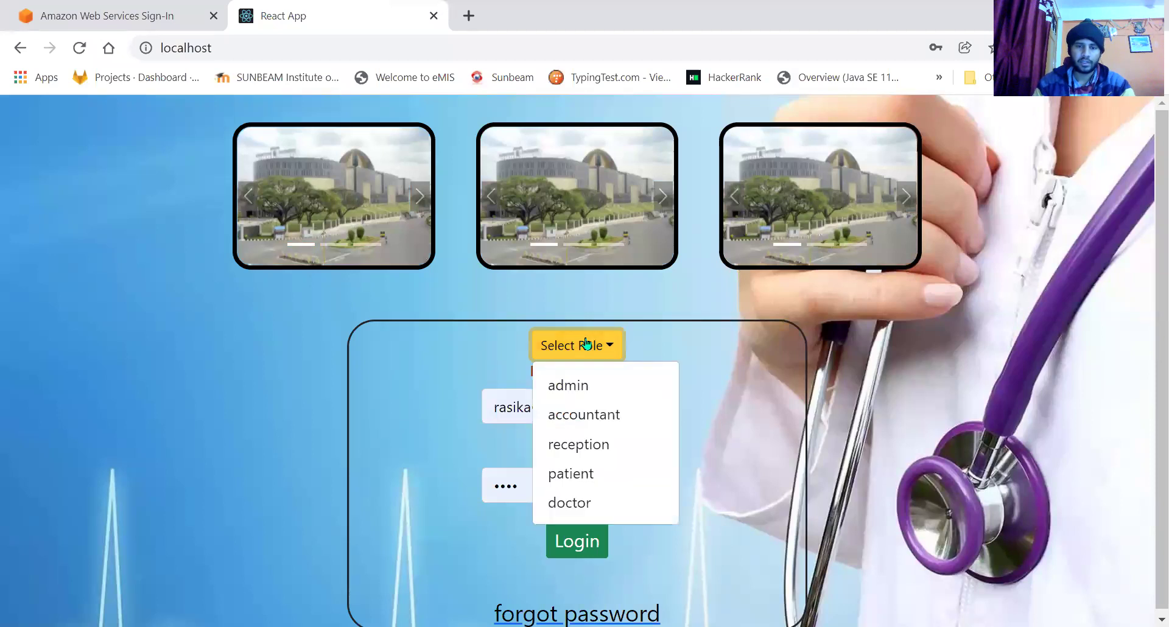
left_click(585, 501)
Enter the doctor's email, use the saved password, and log in.
double_click(512, 407)
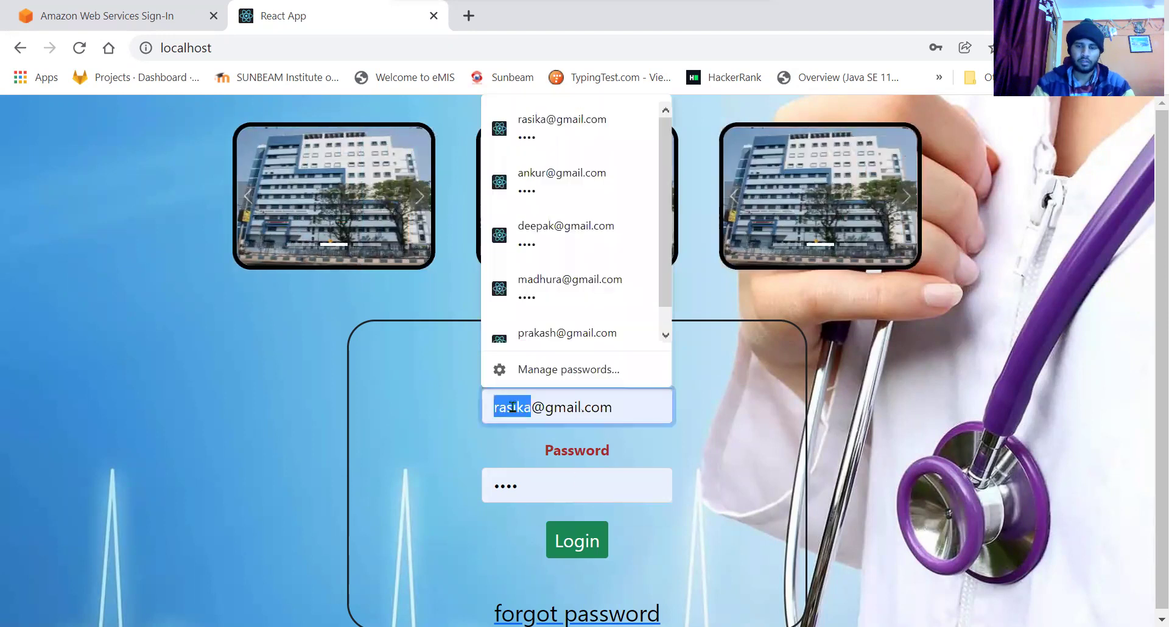
key("BackSpace")
type("pra")
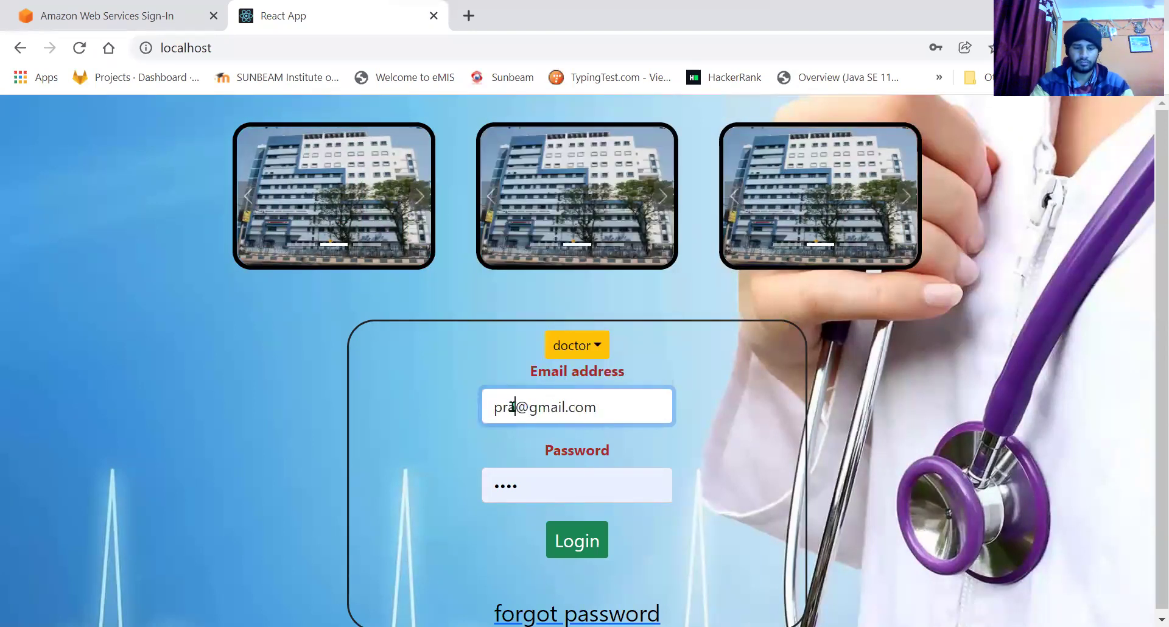
type("ks")
key("BackSpace")
type("a")
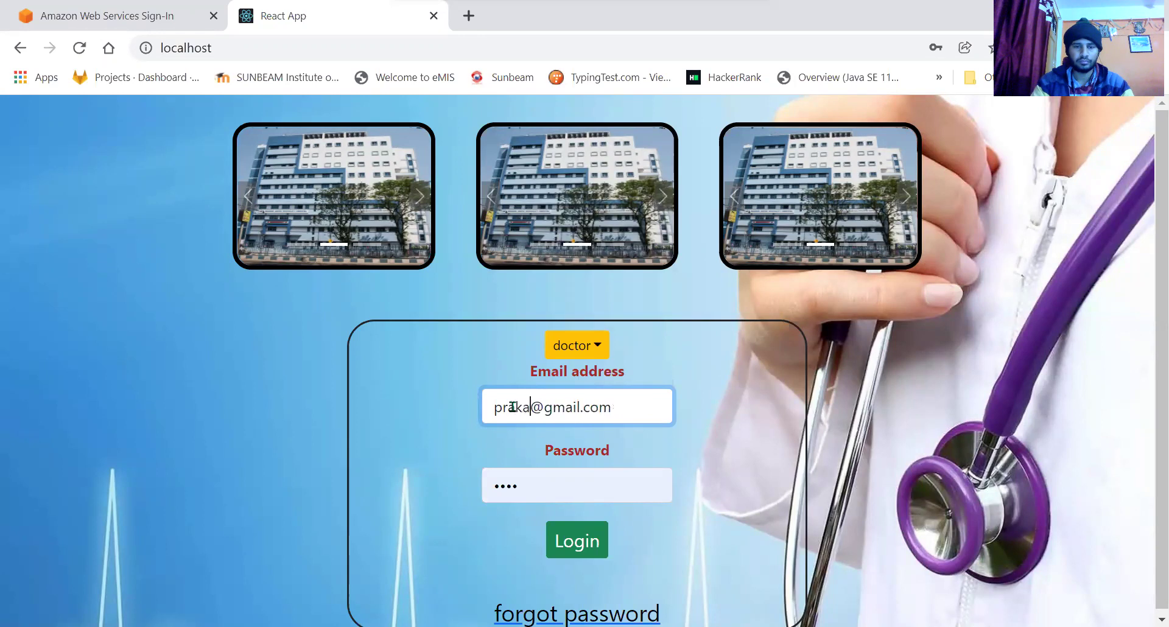
type("sh")
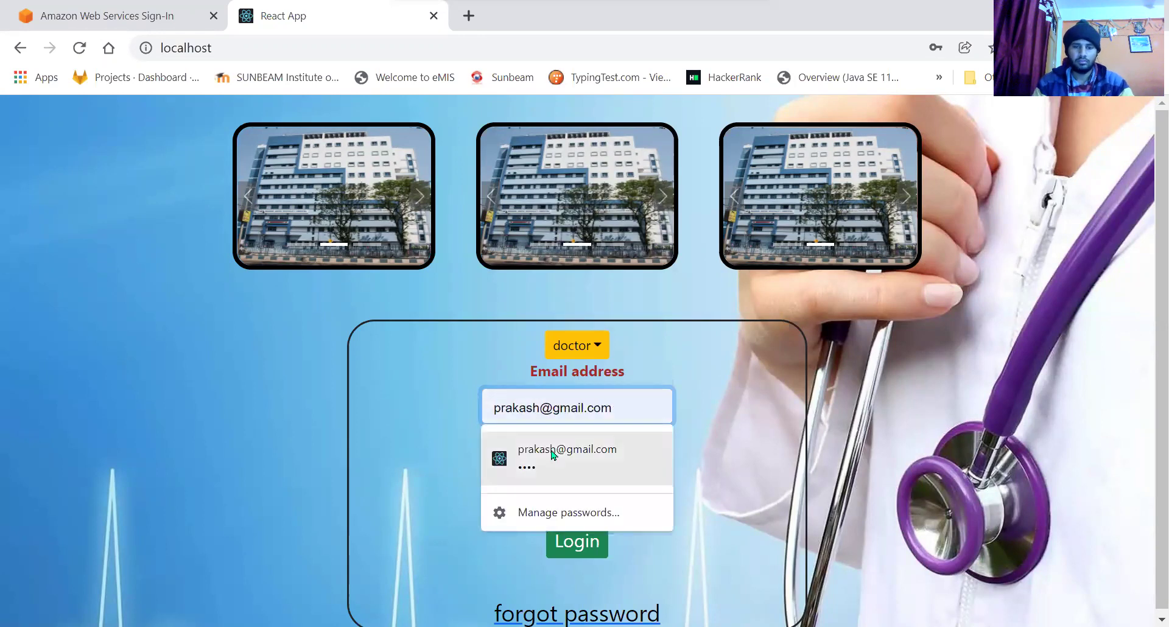
left_click(522, 451)
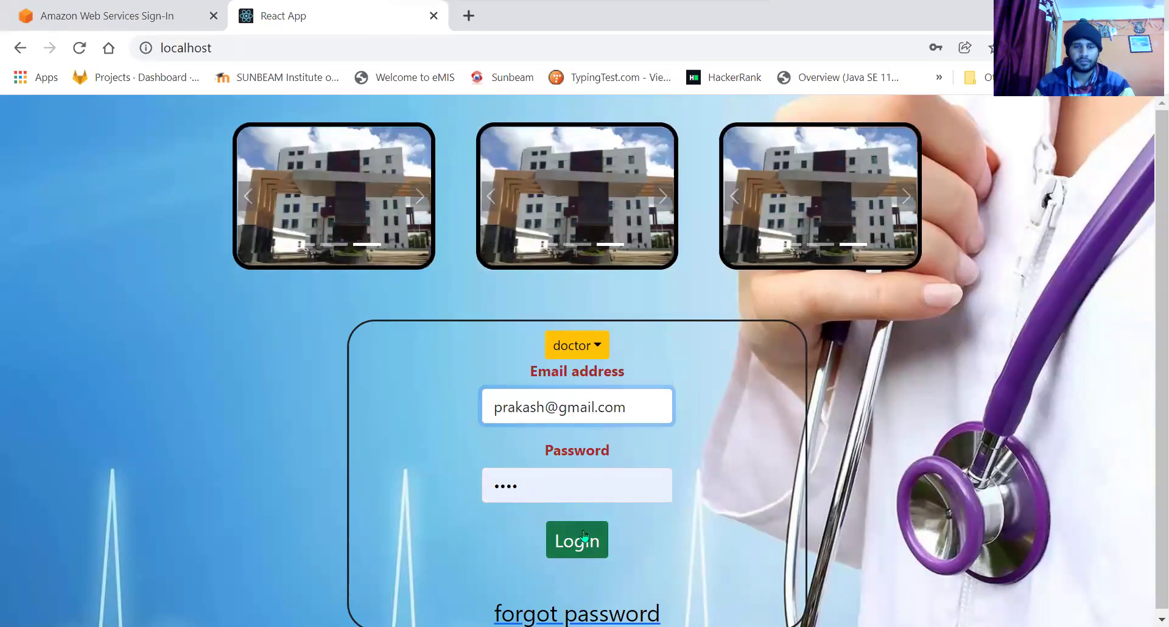
left_click(583, 536)
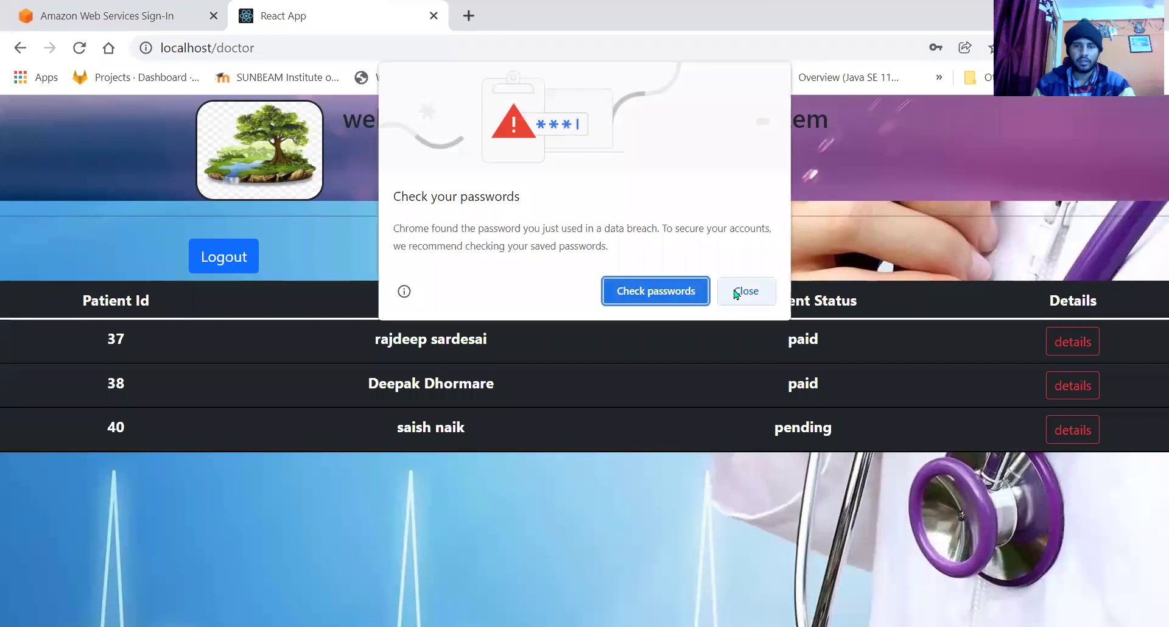
left_click(743, 291)
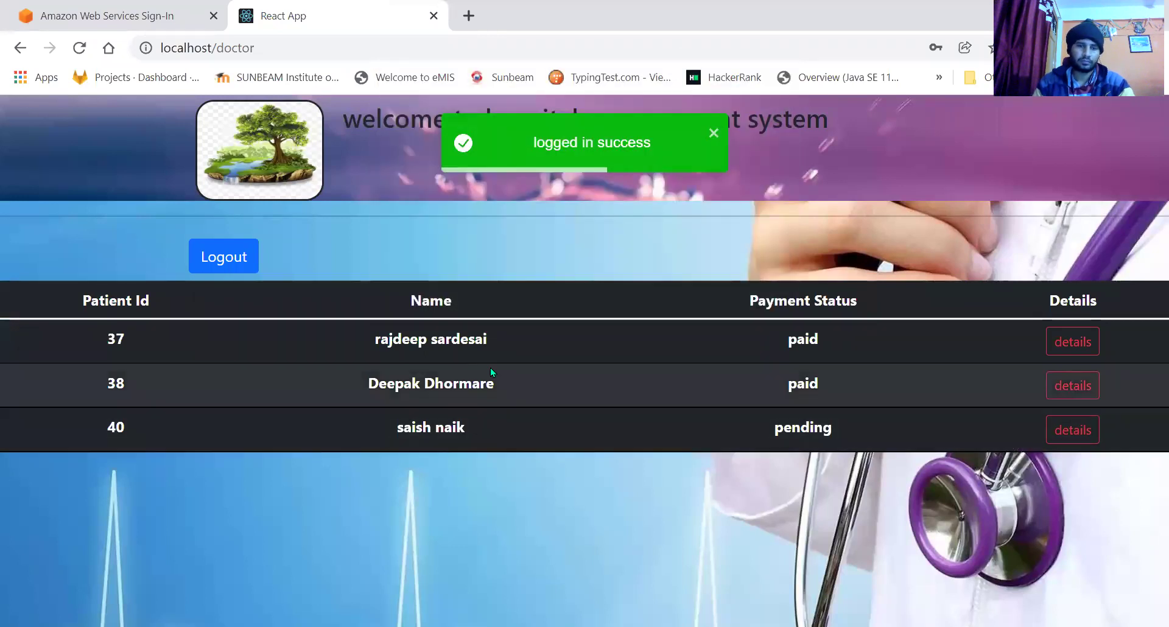
left_click(1082, 431)
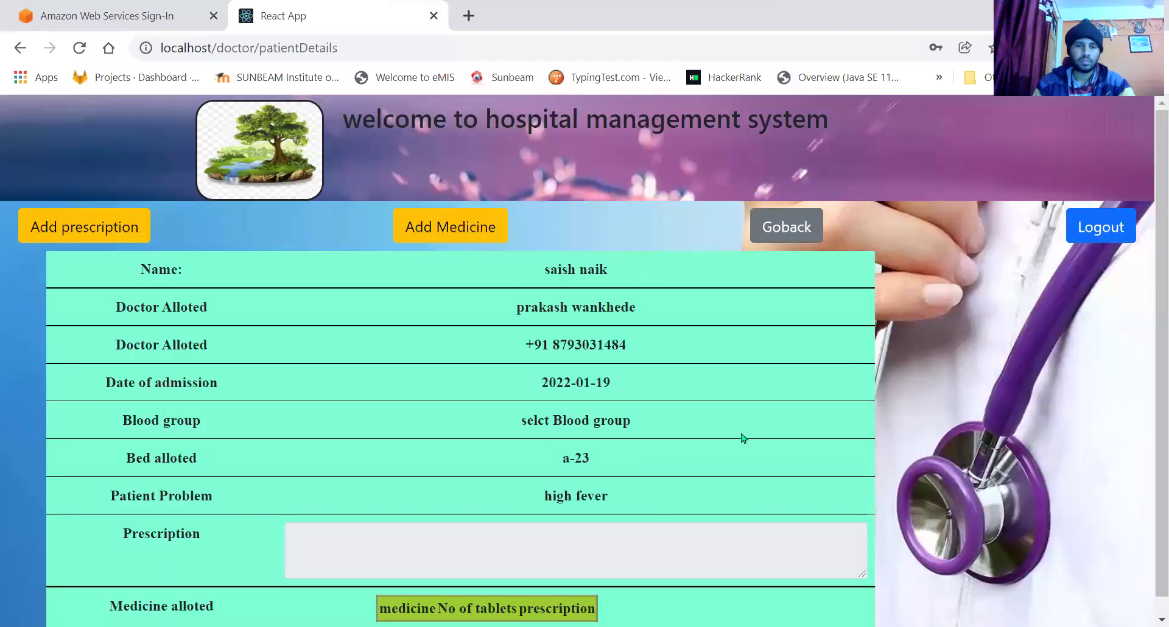
left_click(628, 541)
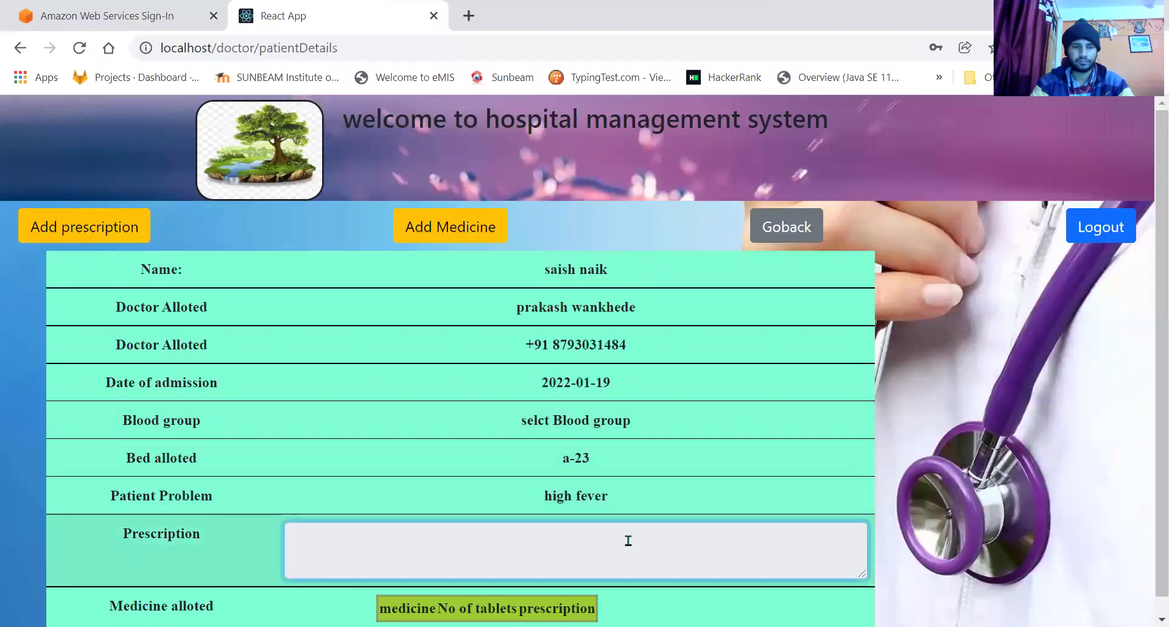
Add the prescription 'stay home !! stay safe' and save it.
left_click(114, 215)
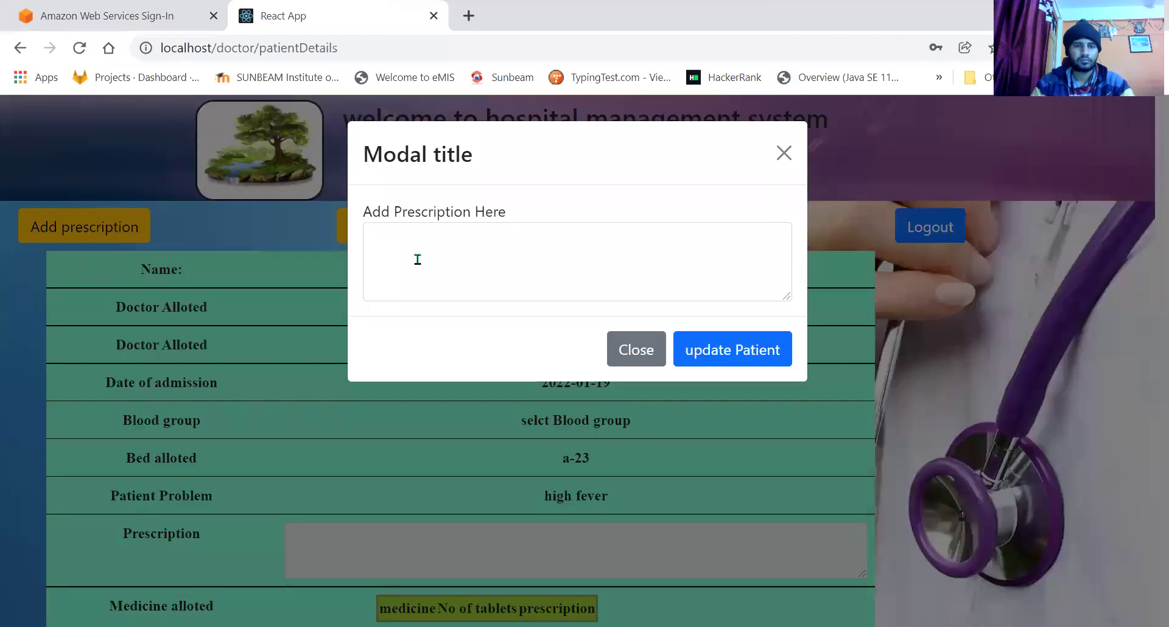
left_click(417, 259)
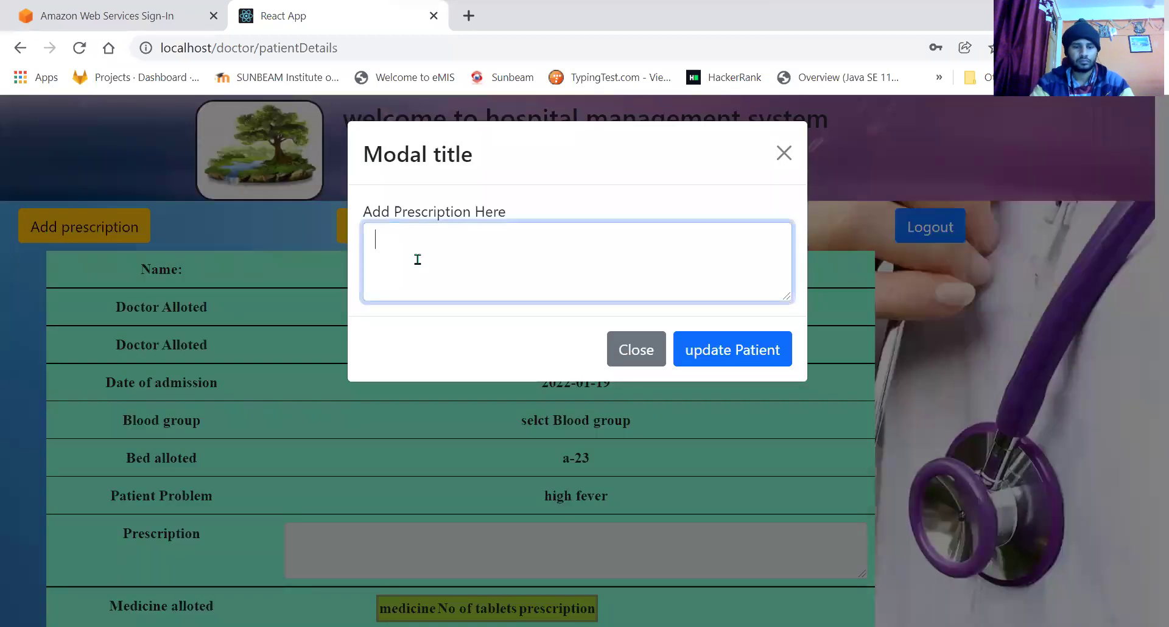
type("s")
type("tay a")
type("h")
type("home ")
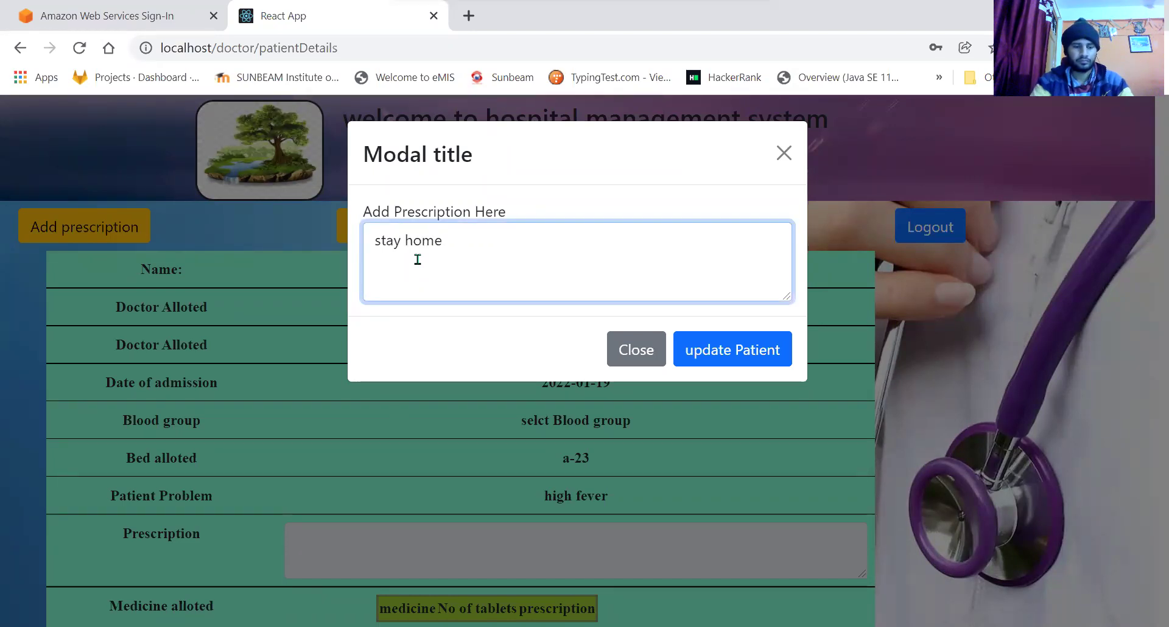
type("!! s")
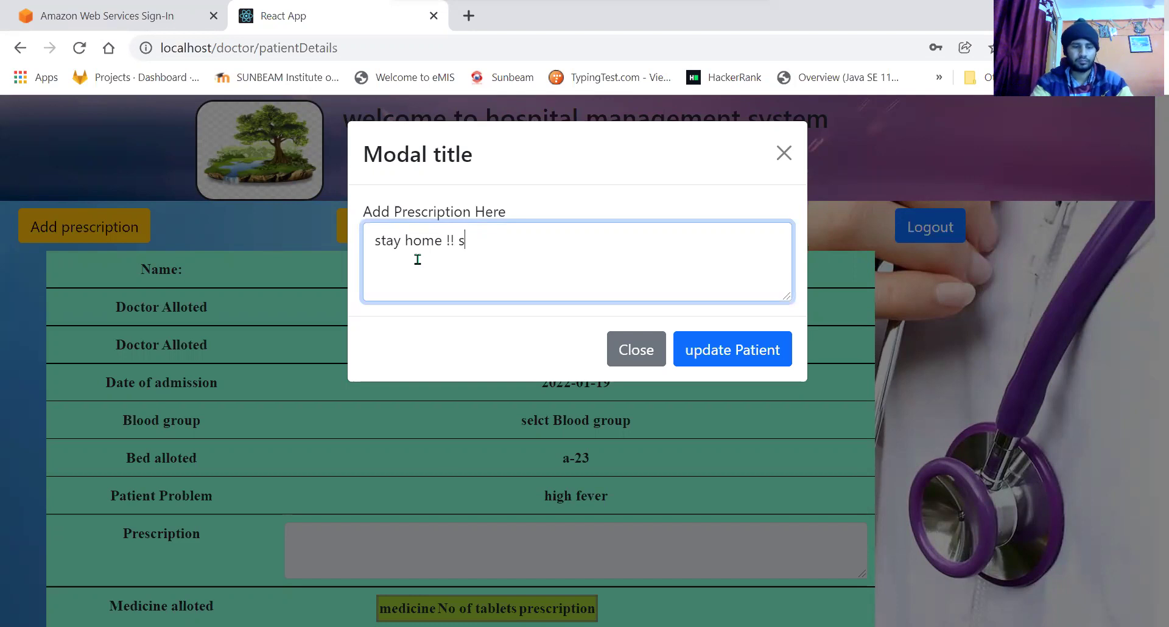
type("tay safe")
left_click(768, 348)
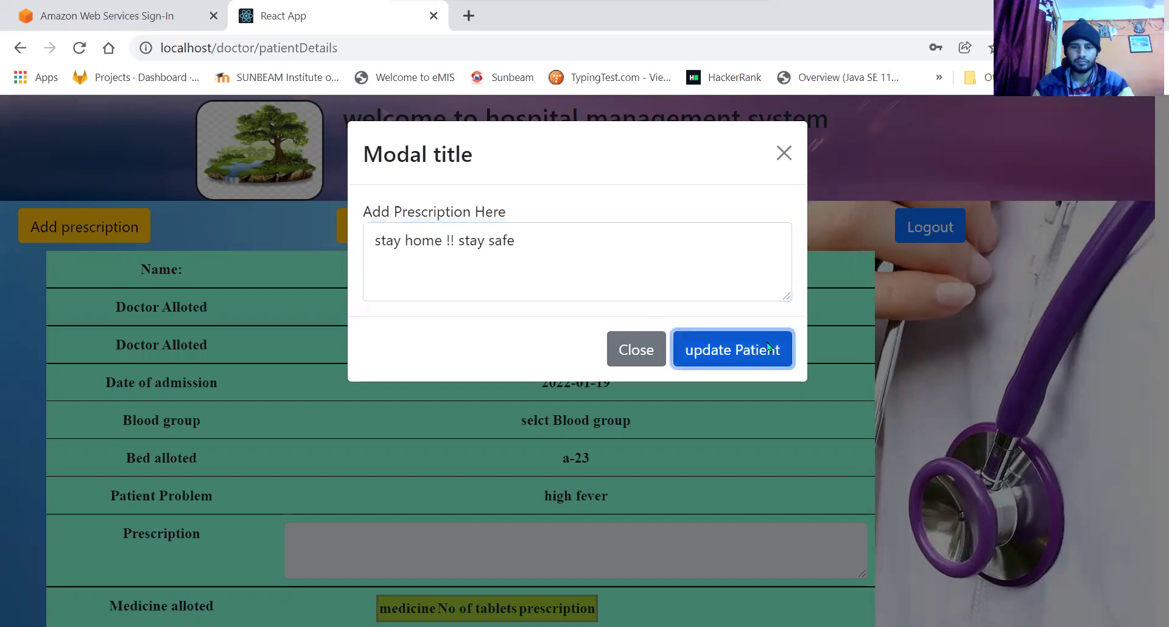
left_click_drag(298, 538, 440, 533)
left_click(439, 534)
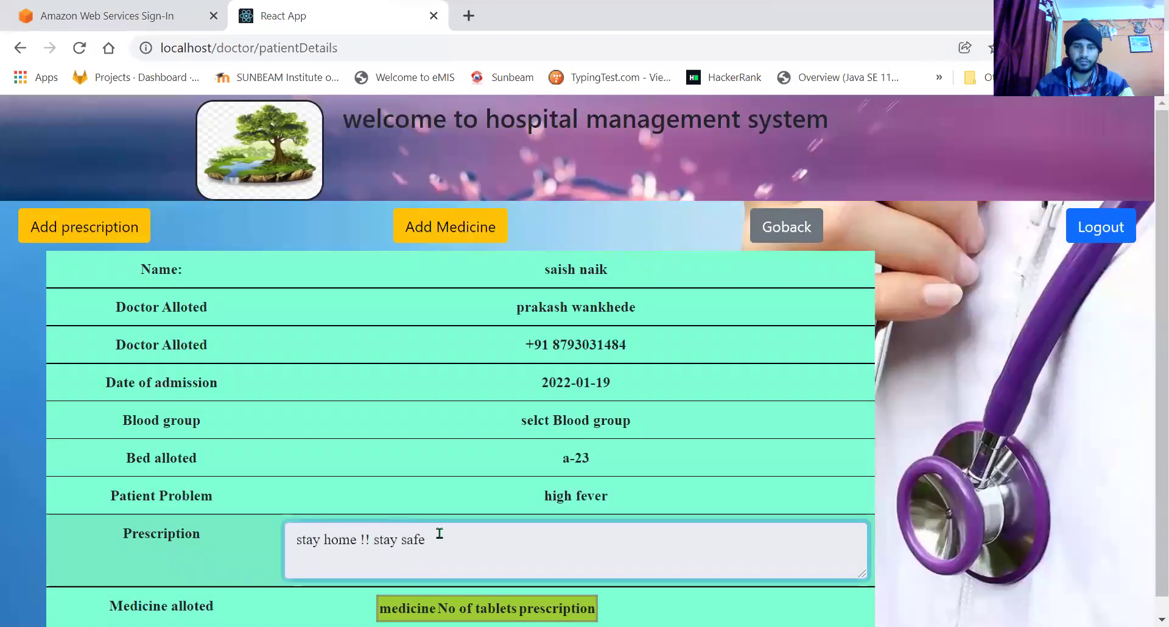
Add Abraxane with instructions 'take twice day -->four days' and quantity 8.
left_click(446, 229)
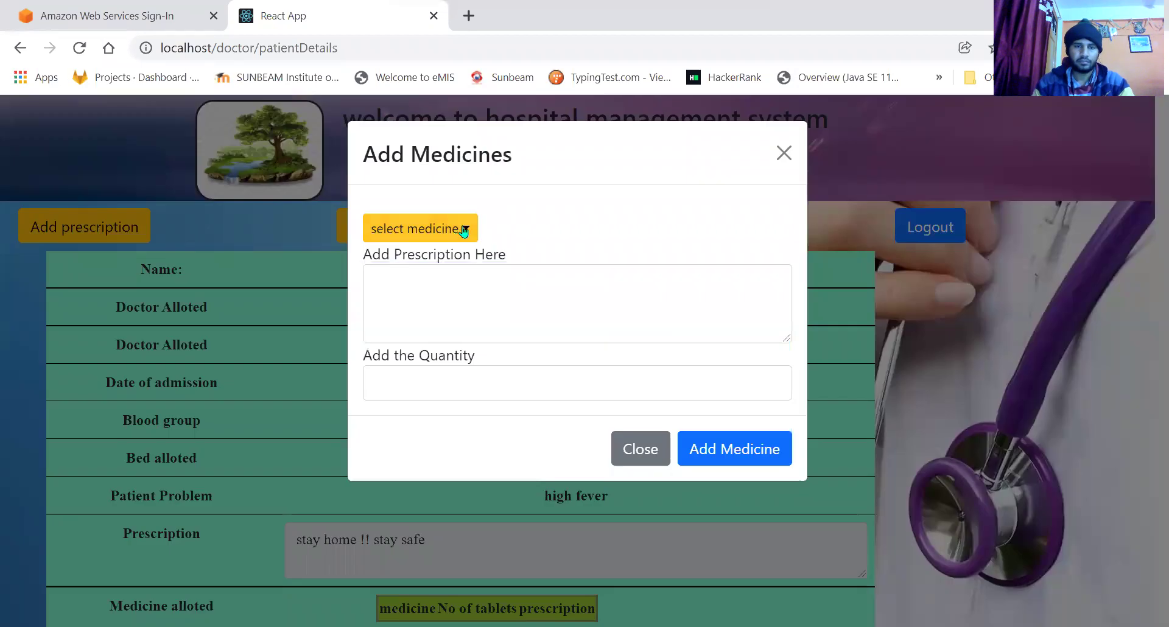
left_click(463, 230)
left_click(426, 295)
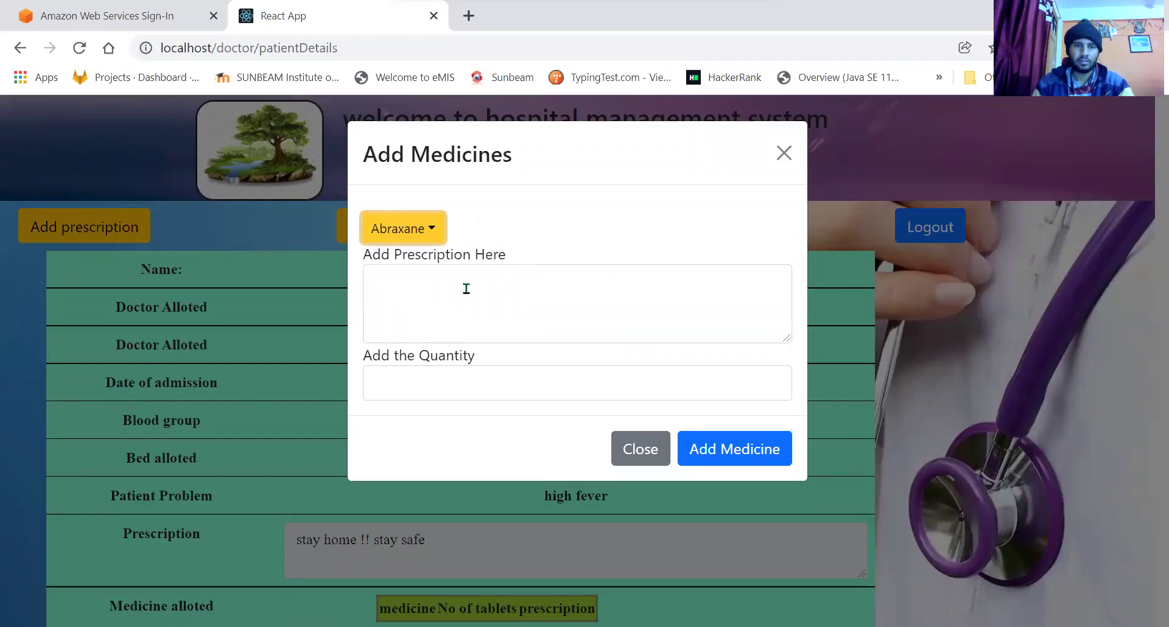
left_click(466, 289)
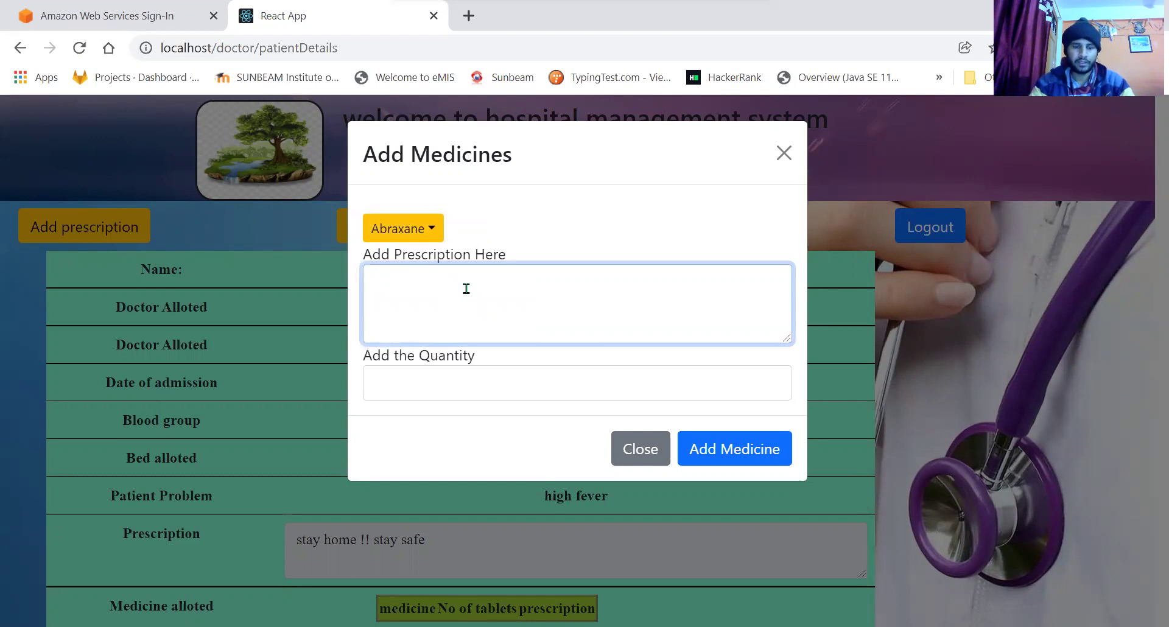
type("take")
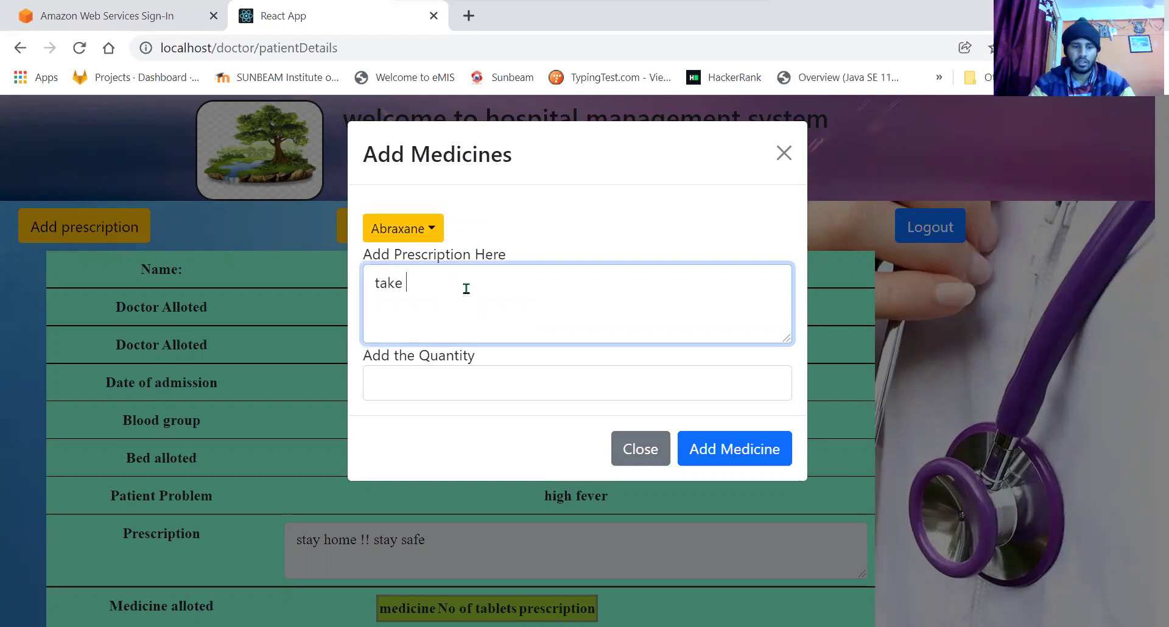
type(" twic")
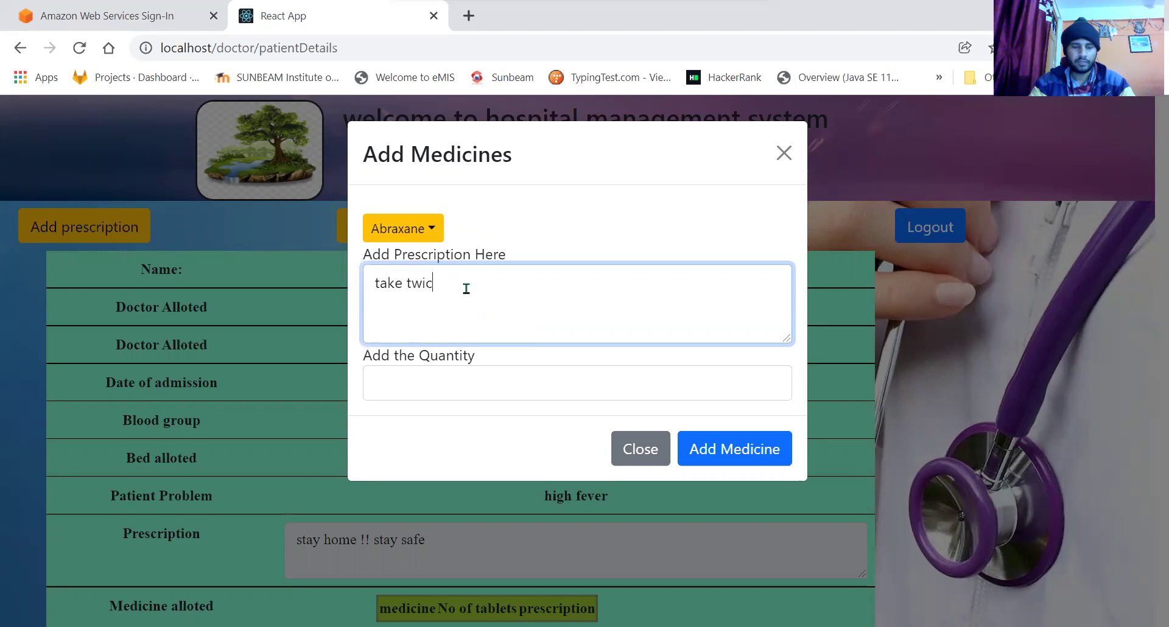
type("e day")
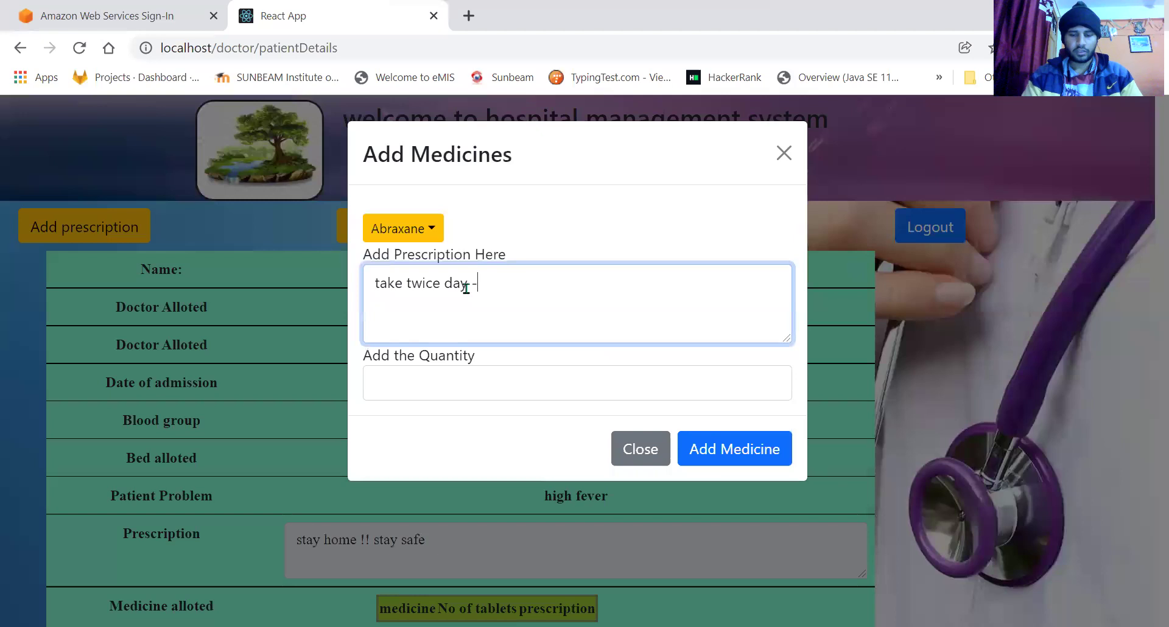
type(" -->fo")
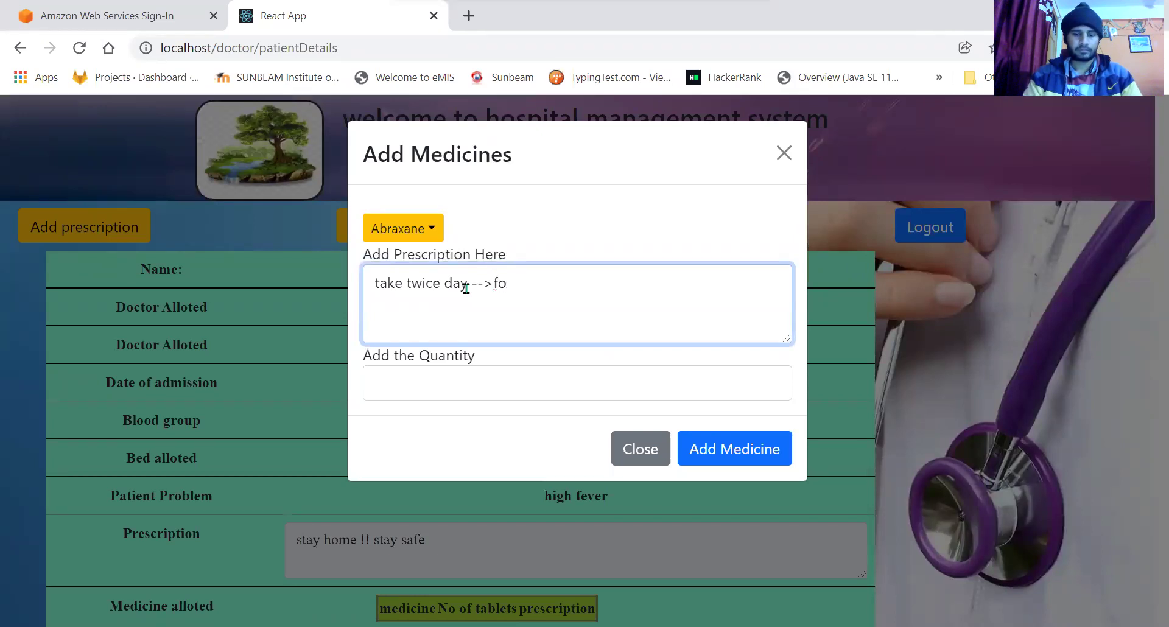
type("ruur days")
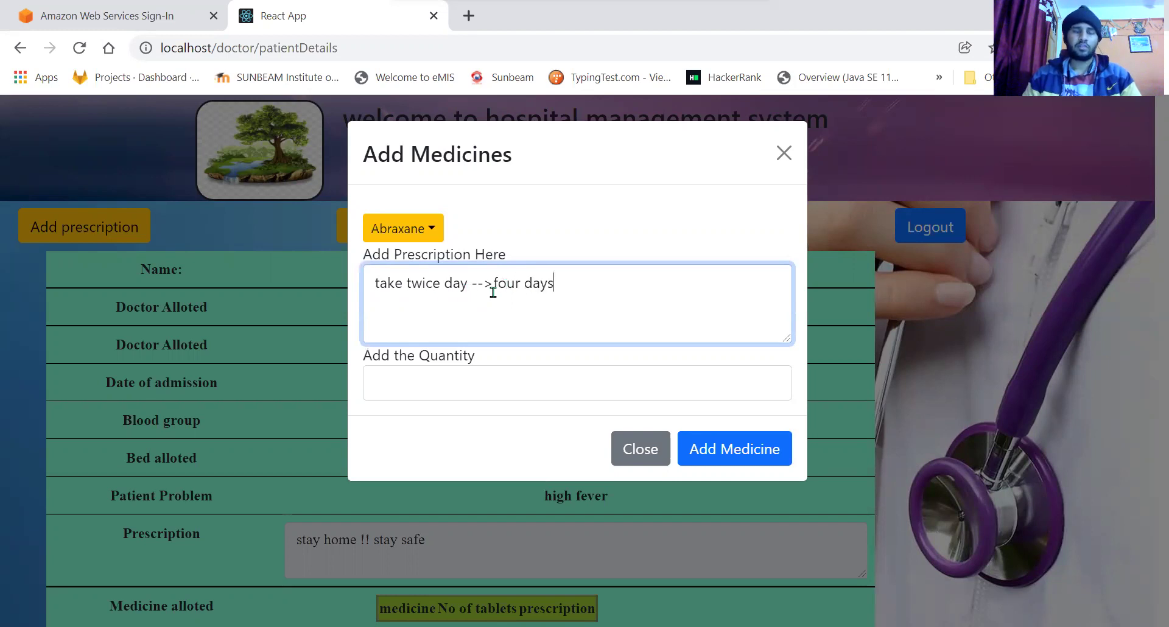
left_click(497, 380)
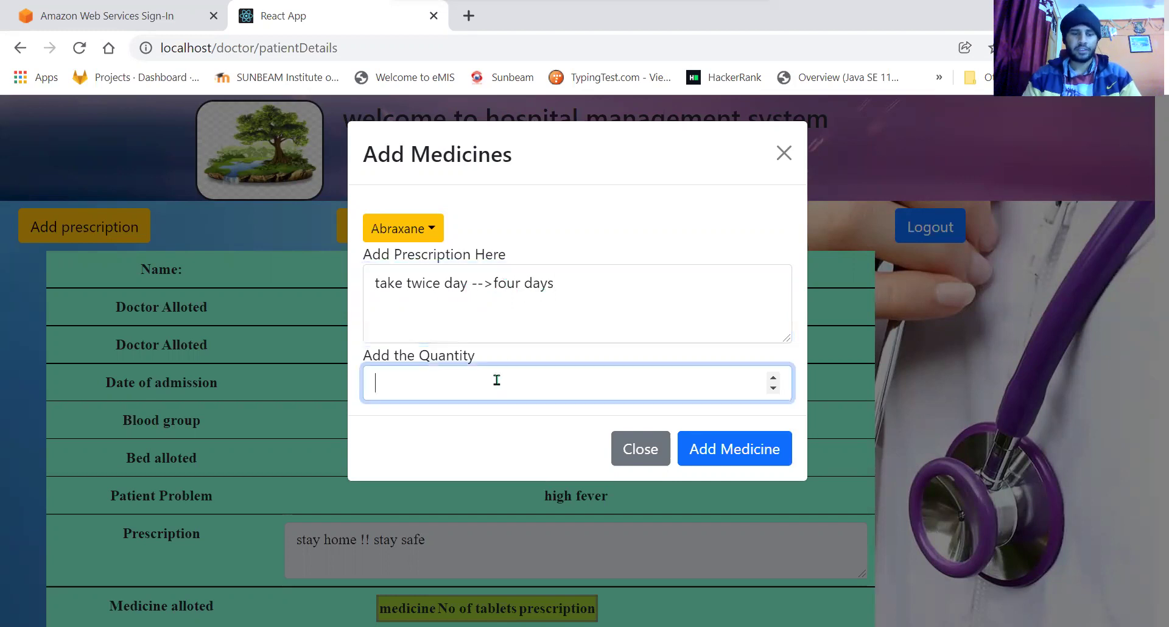
left_click(759, 451)
scroll(765, 456, "down", 1)
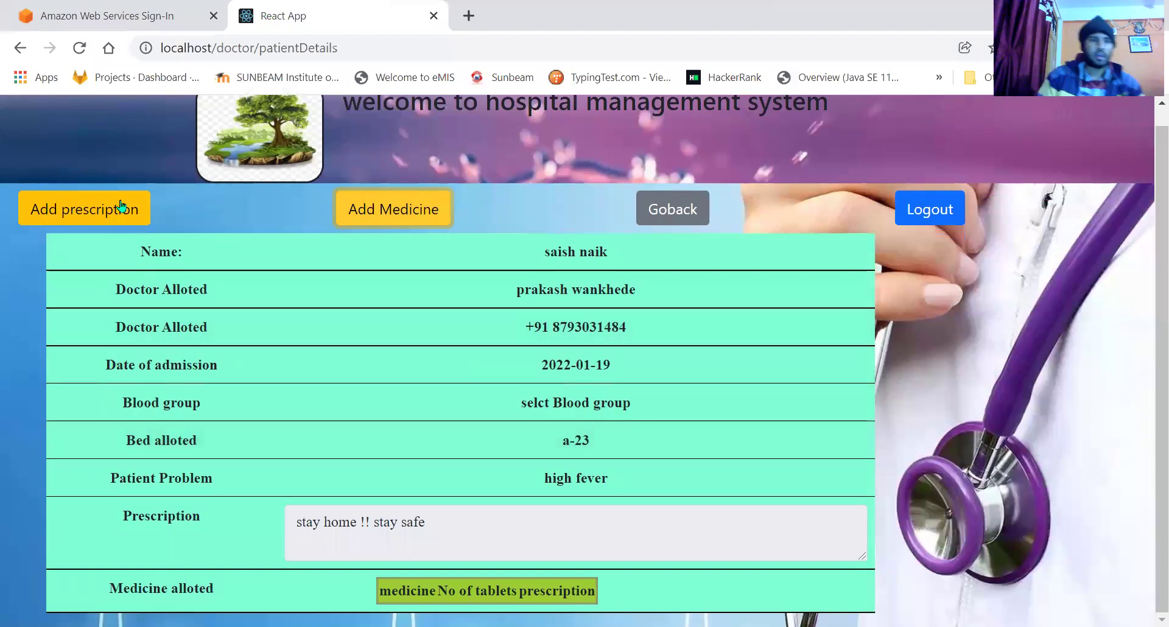
Remove Abraxane from the allotted medicines, then return to the list and log out.
left_click(79, 48)
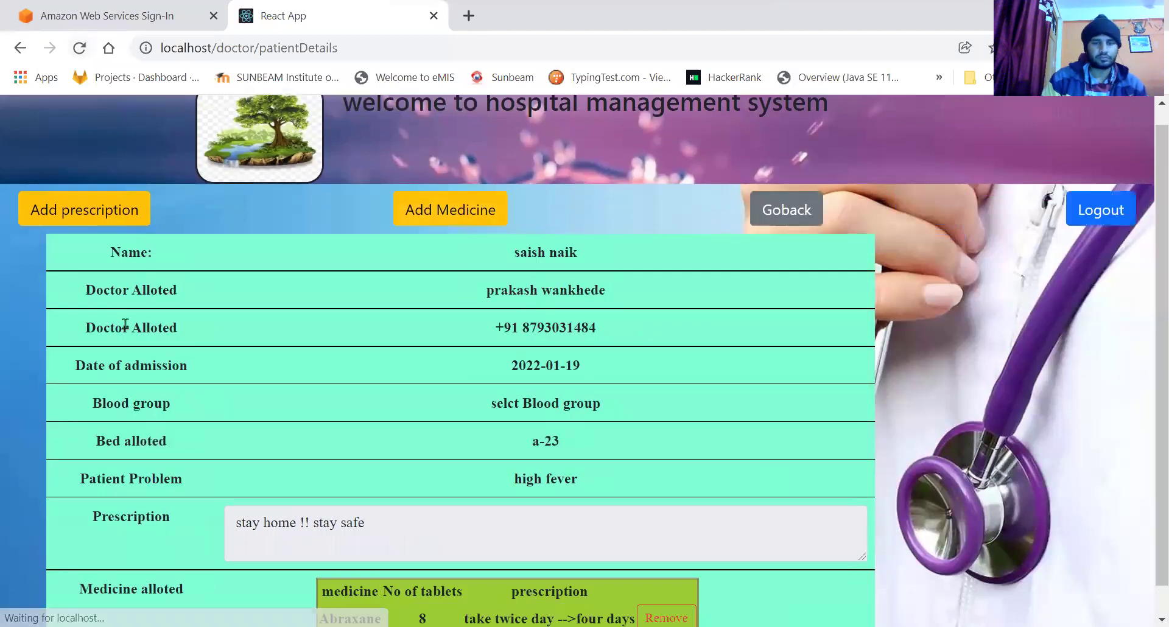
scroll(124, 323, "down", 1)
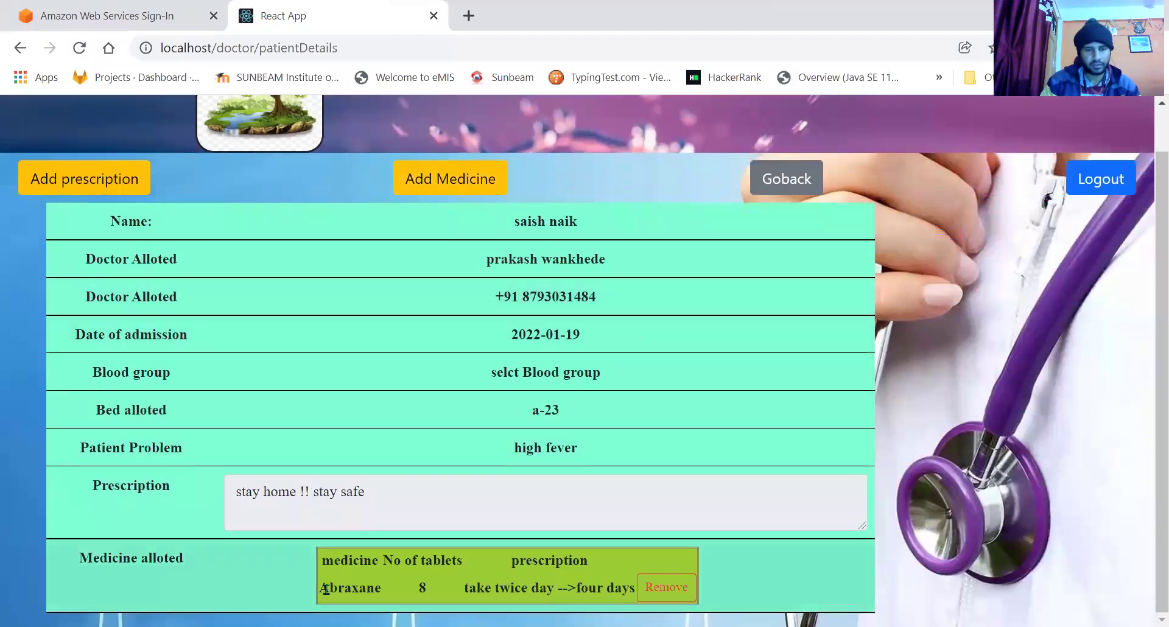
left_click_drag(332, 583, 510, 588)
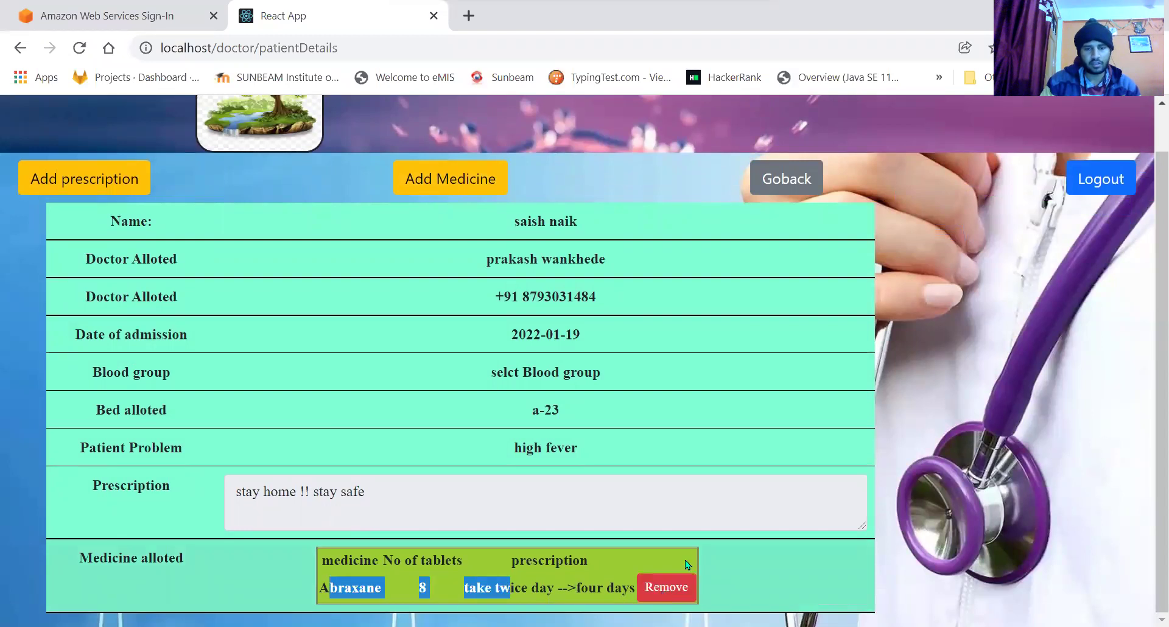
left_click(665, 586)
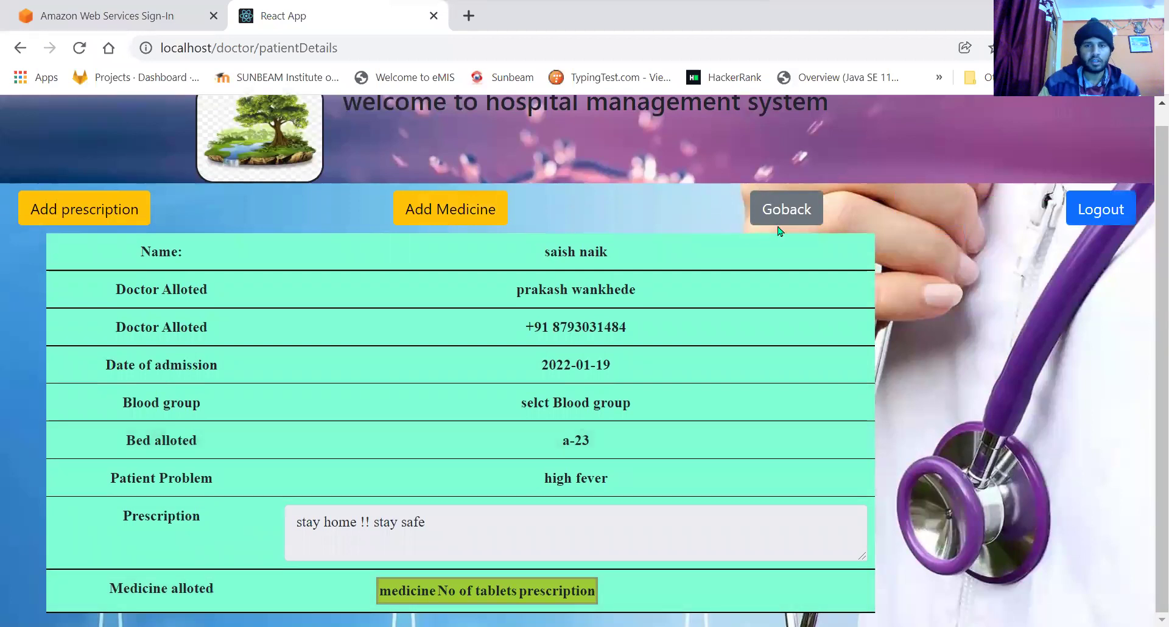
left_click(786, 208)
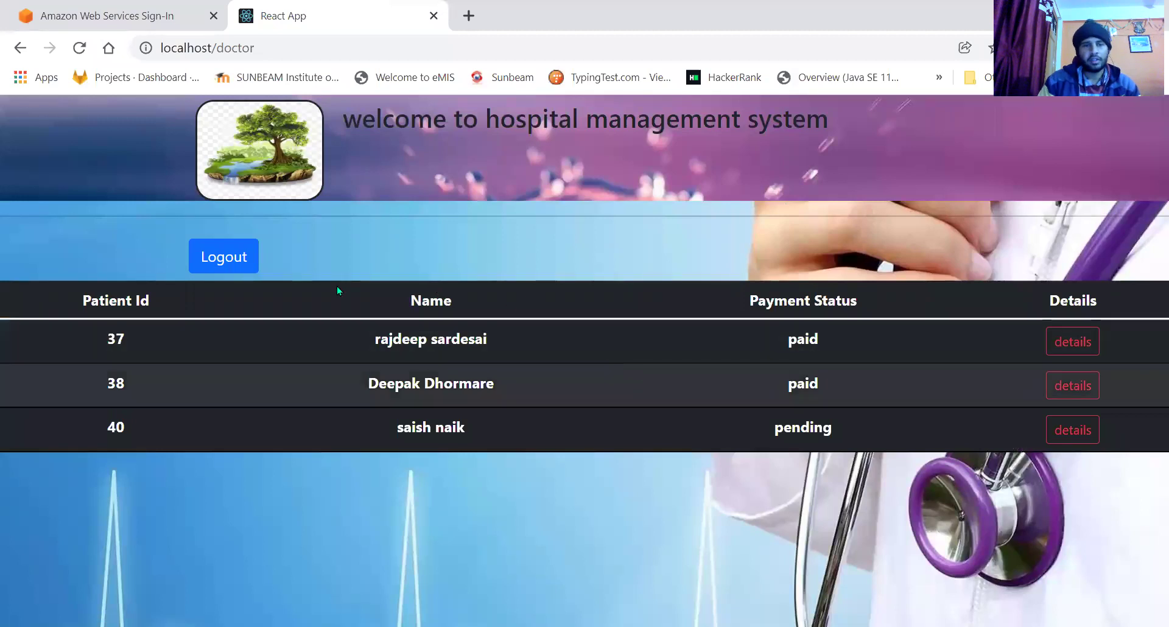
left_click(232, 253)
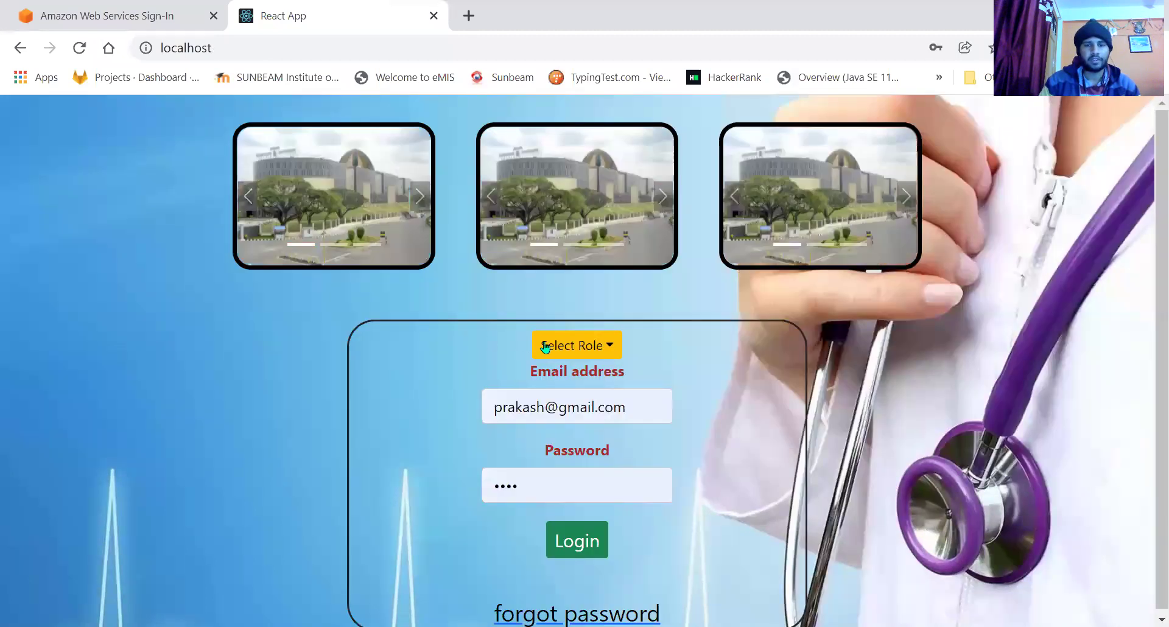
Log in with the patient role after changing the email's name part to the patient's name.
left_click(558, 343)
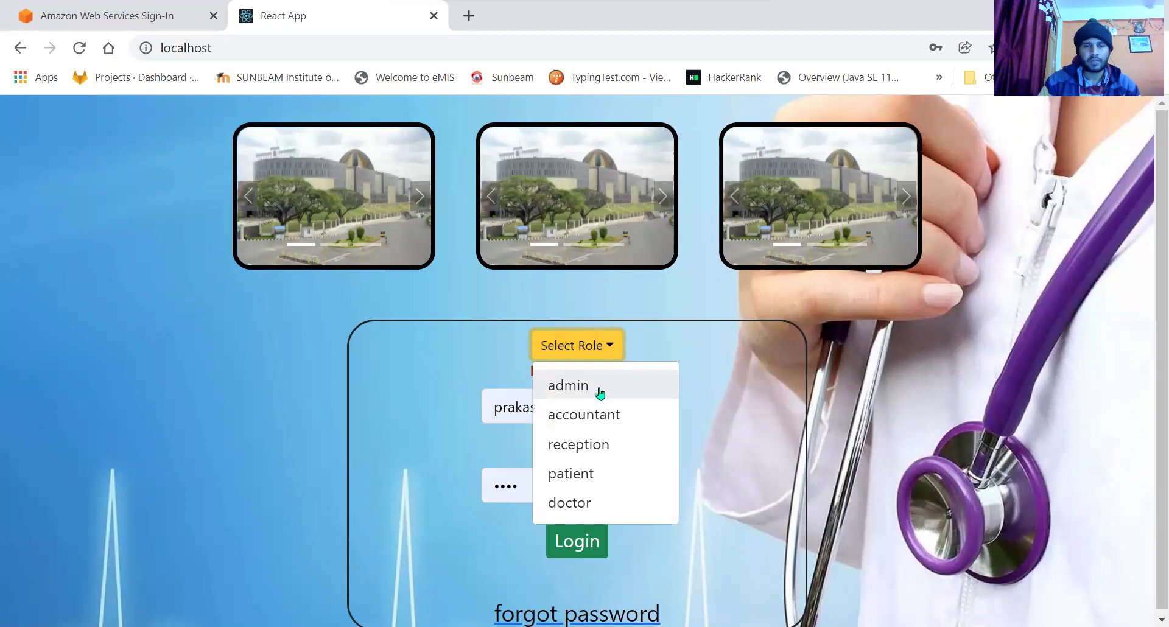
left_click(611, 477)
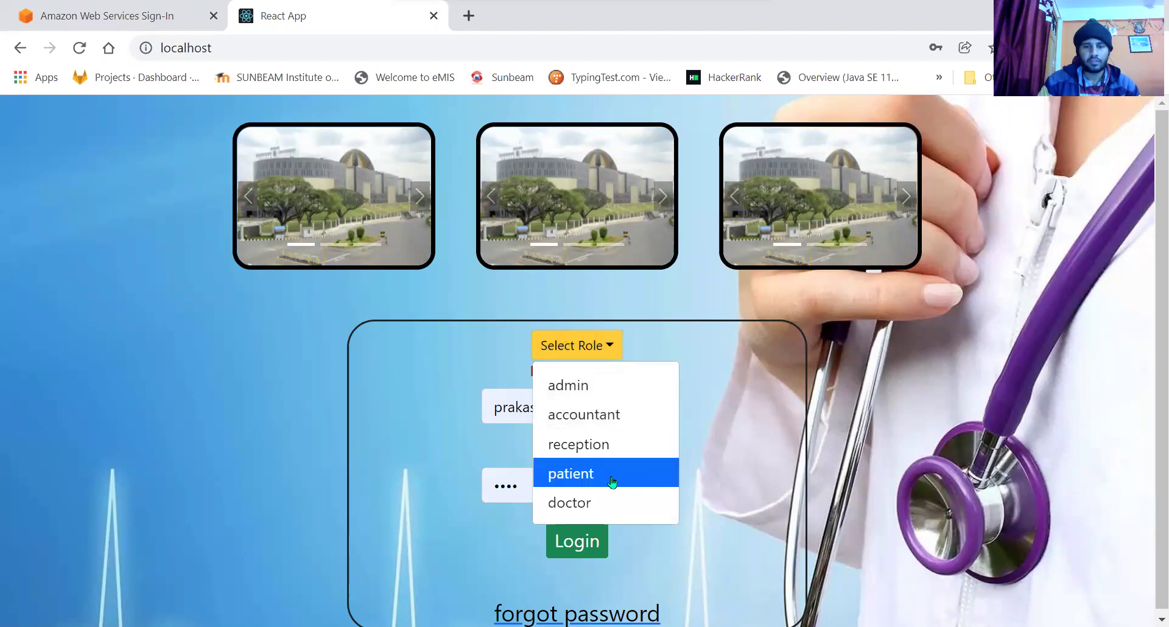
double_click(502, 409)
key("BackSpace")
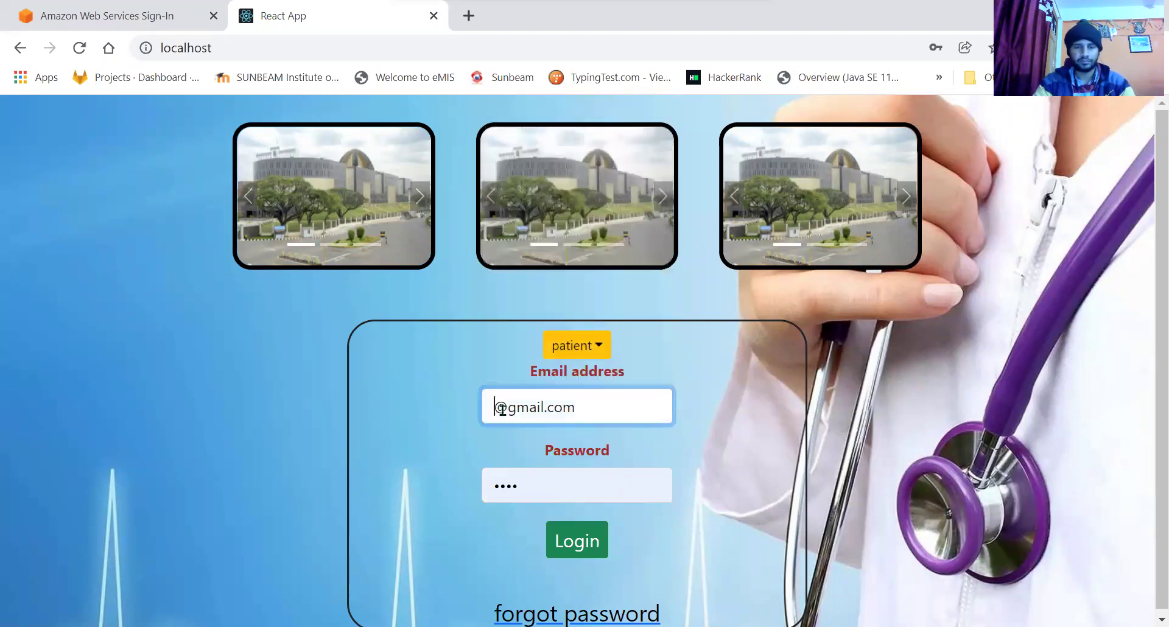
type("deepak")
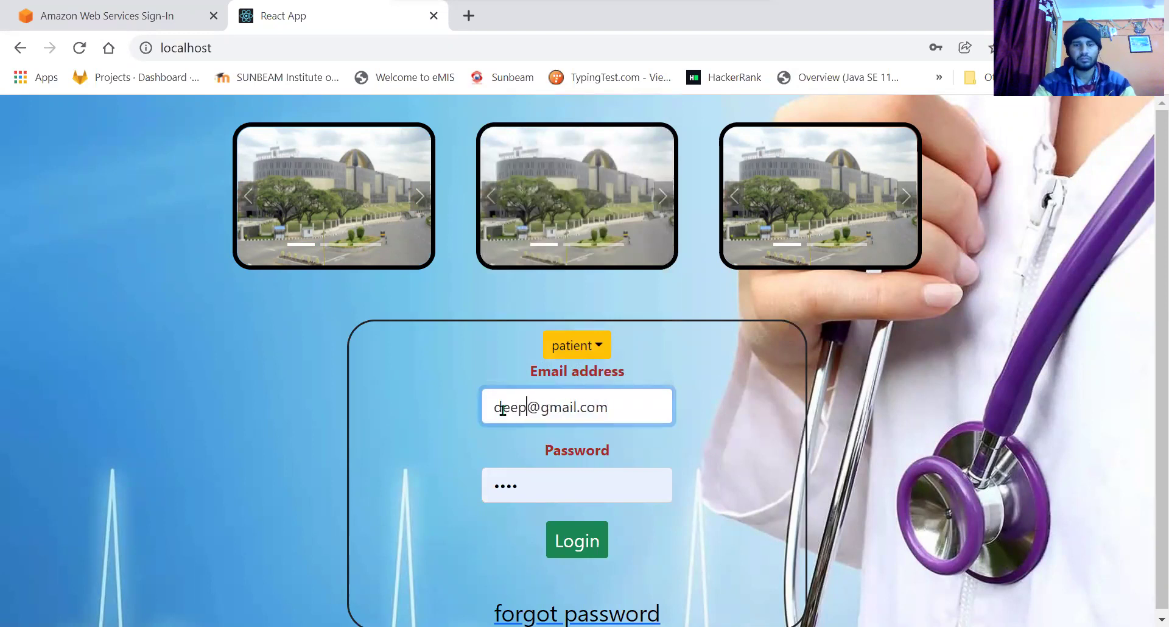
left_click(423, 487)
left_click(592, 542)
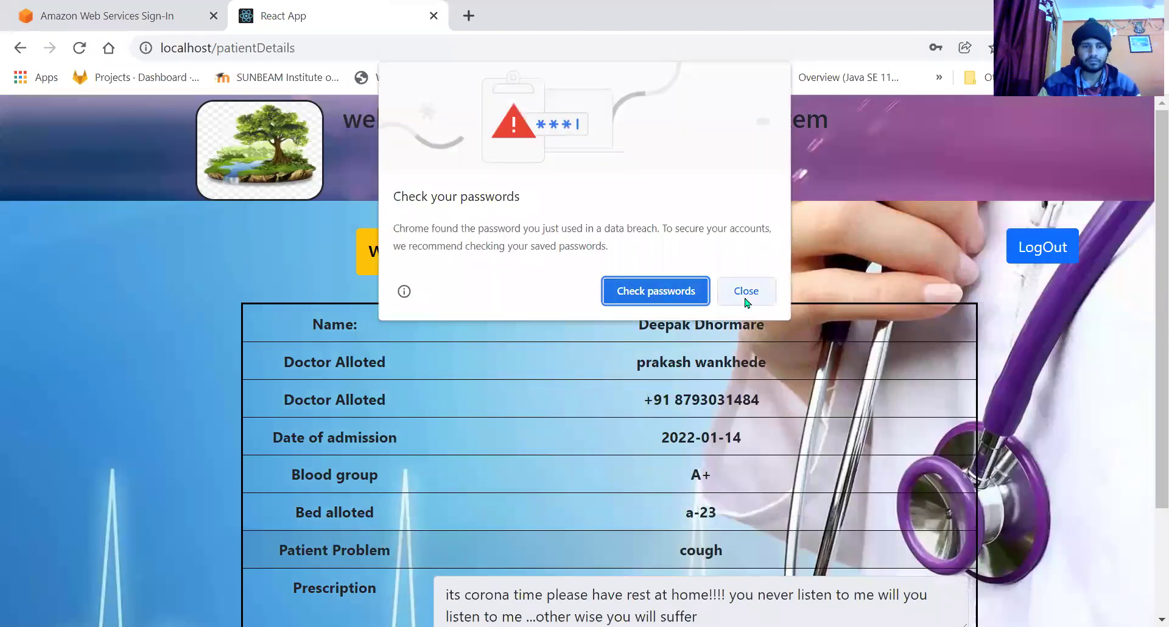
left_click(745, 292)
Review the allotted medicines Abraxane and Acamprosate Calcium and the prescription text.
scroll(588, 396, "down", 2)
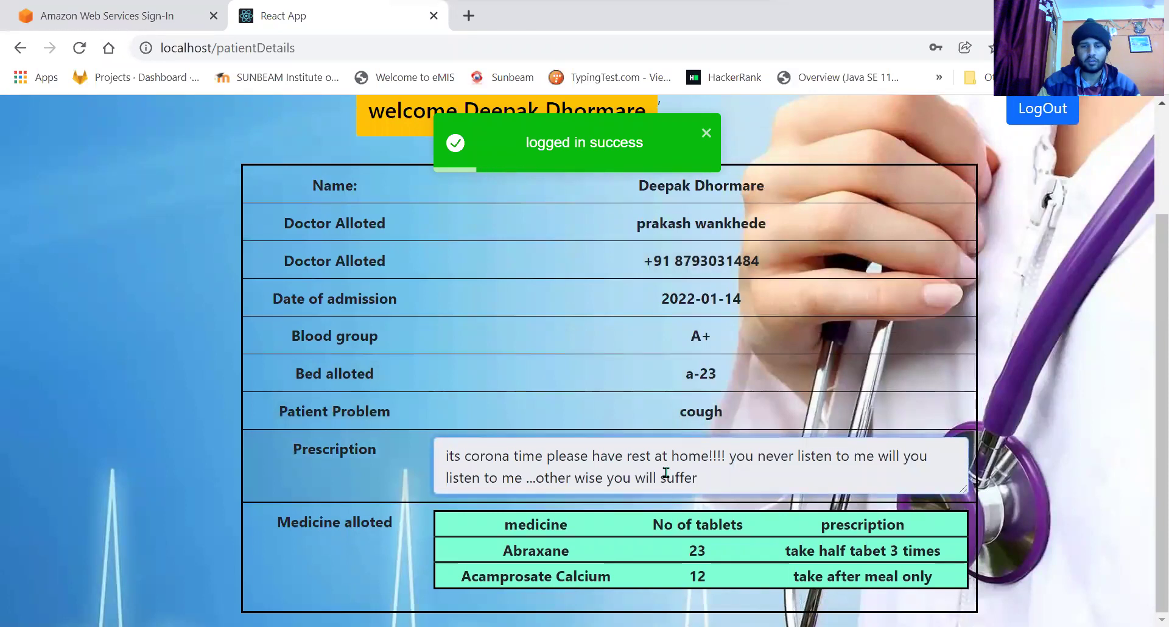
scroll(832, 555, "up", 2)
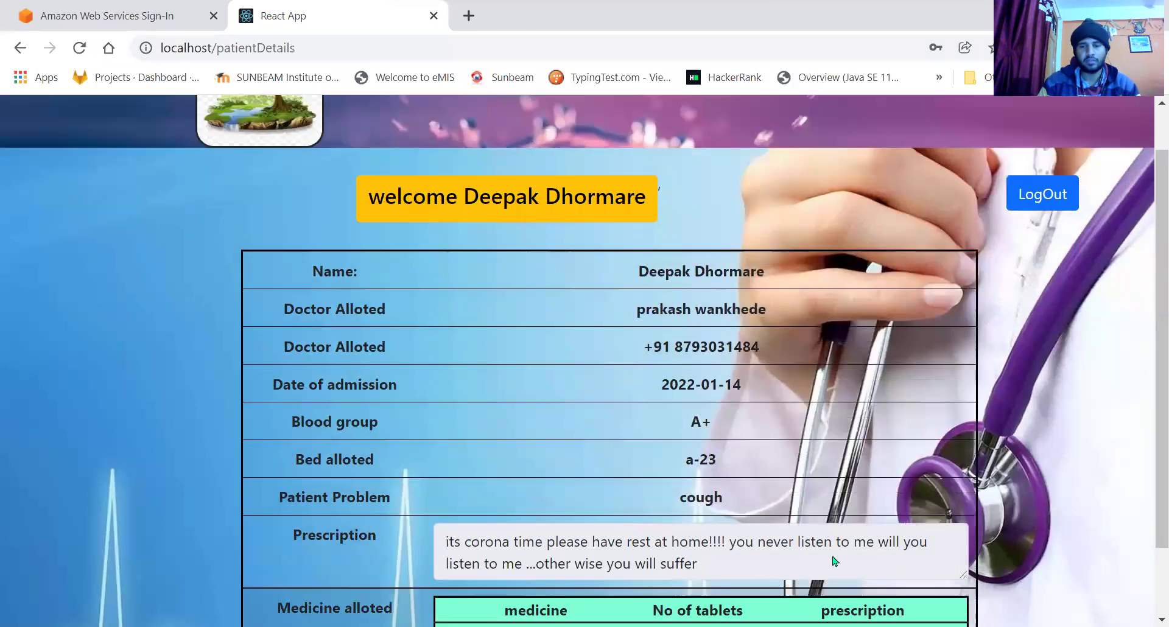
scroll(832, 556, "down", 2)
double_click(537, 550)
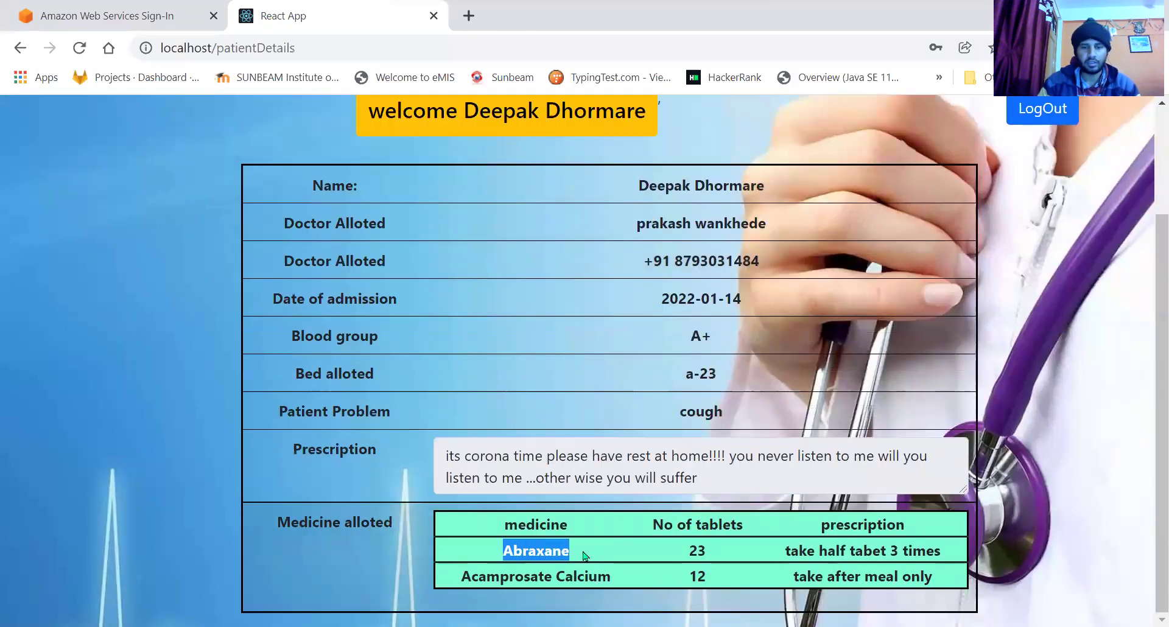
left_click_drag(785, 545, 861, 565)
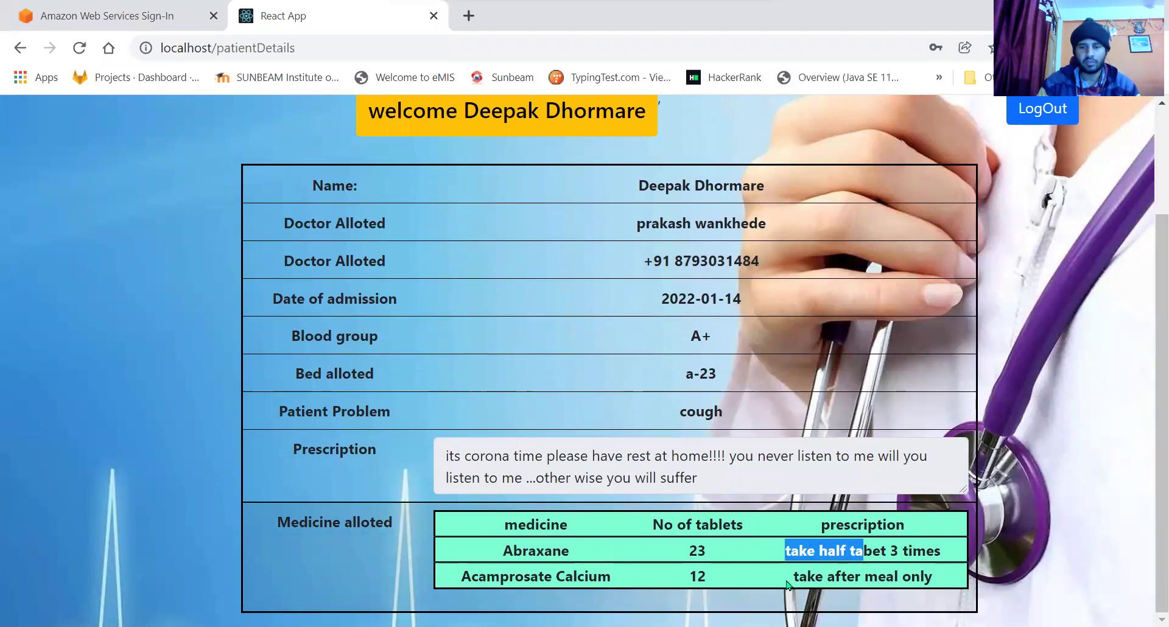
left_click_drag(792, 575, 855, 576)
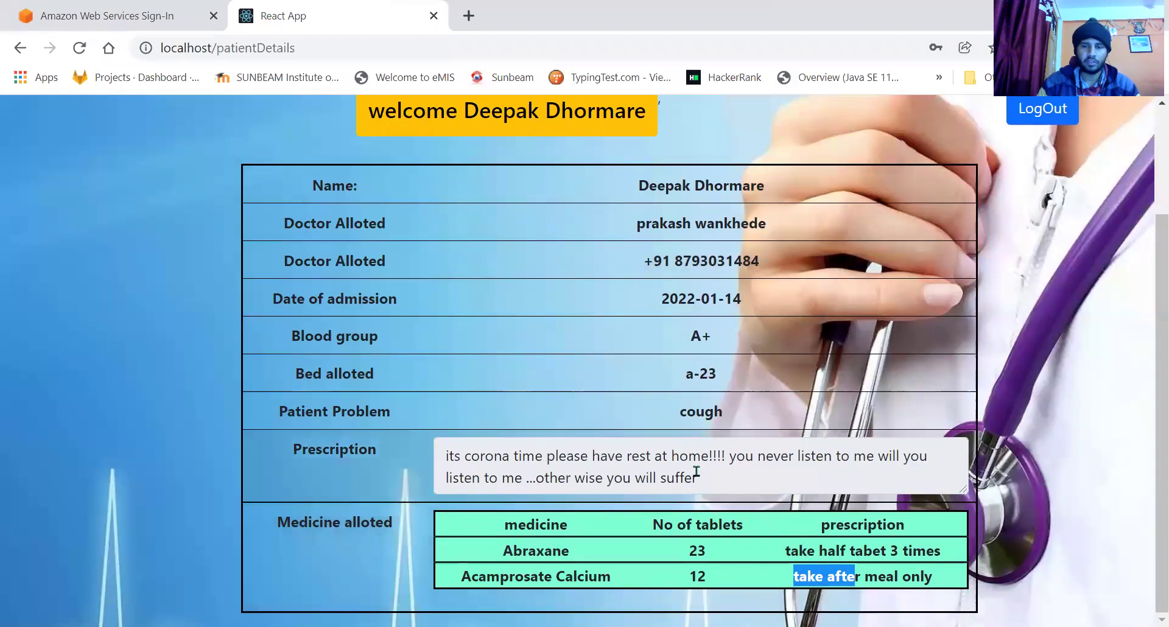
left_click_drag(697, 478, 446, 460)
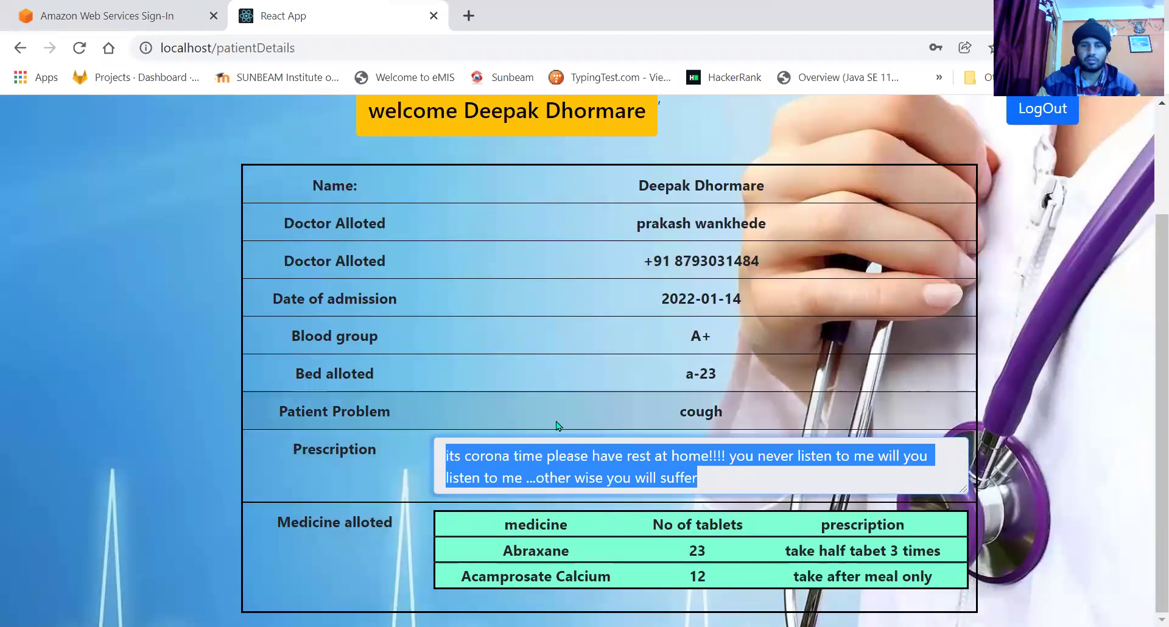
left_click(652, 465)
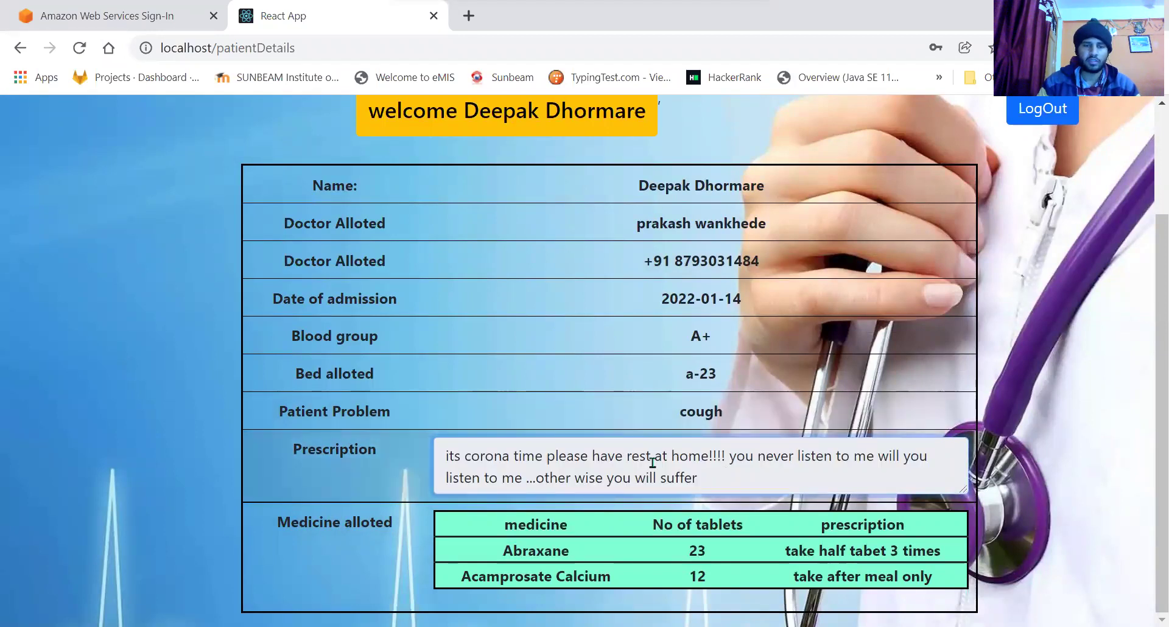
Check the patient's problem, cough, and the bed a-23 details.
left_click_drag(675, 414, 737, 418)
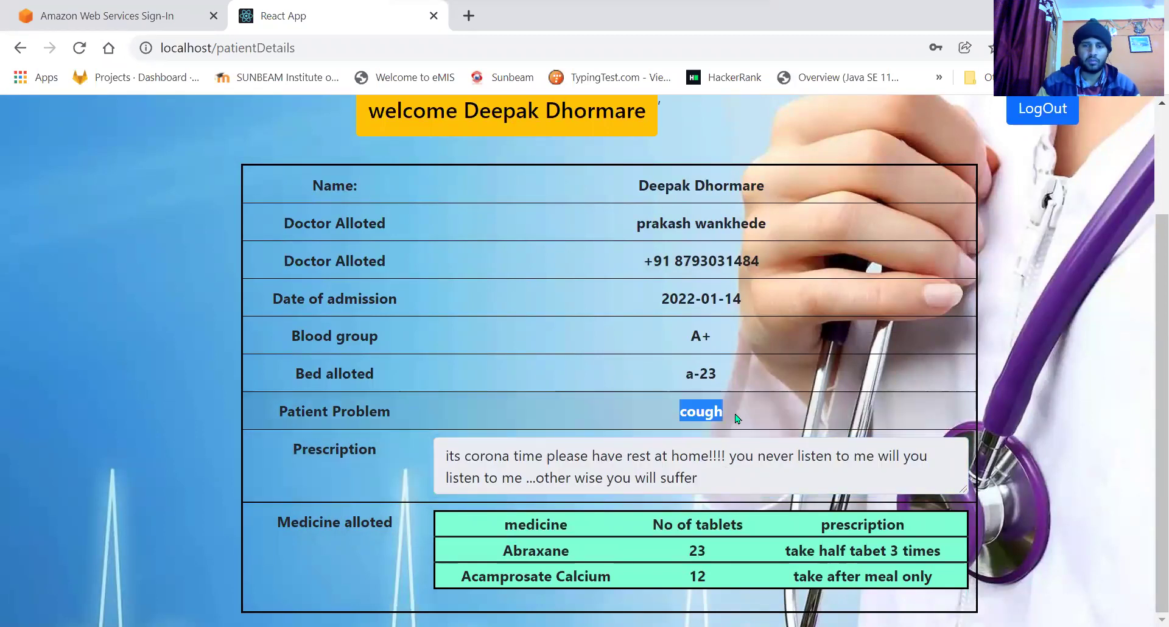
scroll(737, 418, "up", 2)
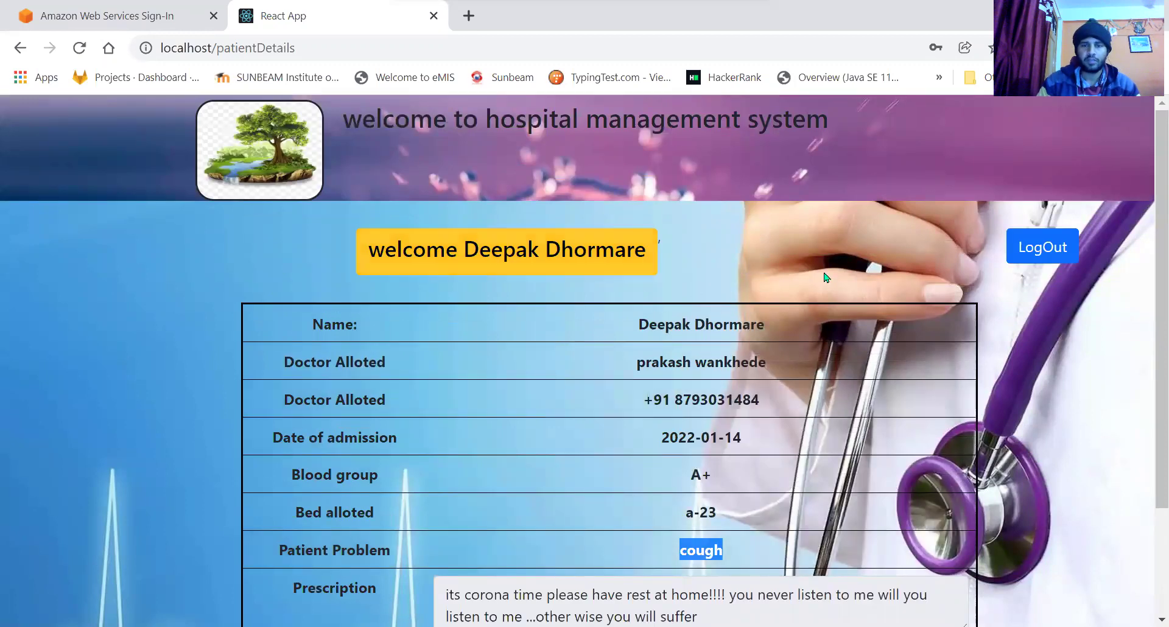
scroll(838, 354, "down", 2)
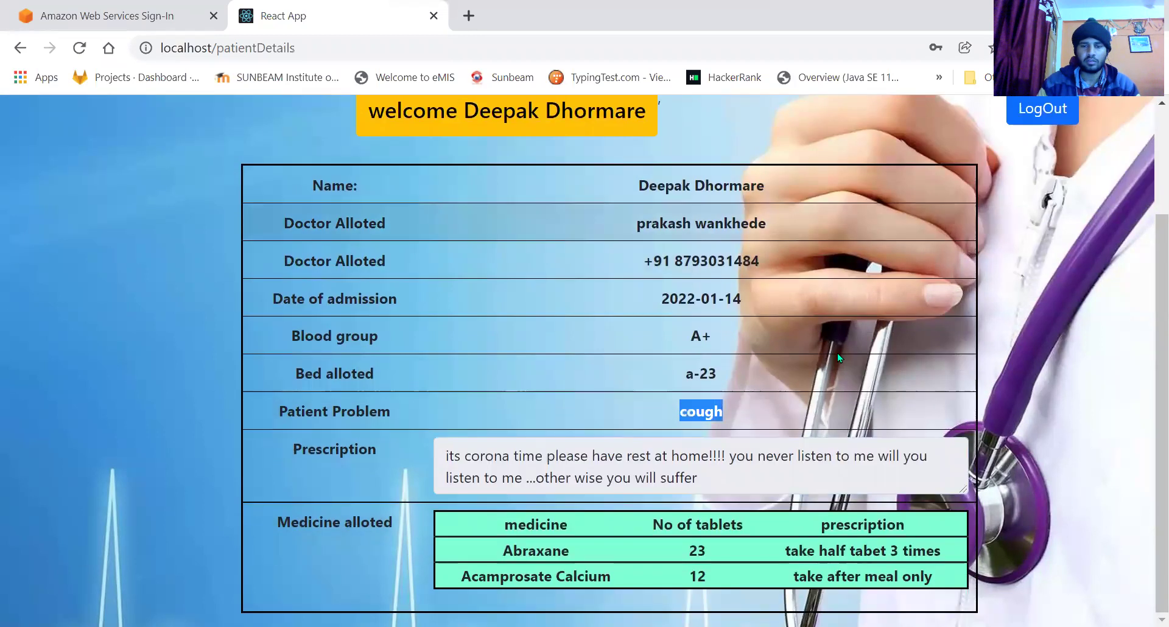
left_click(973, 298)
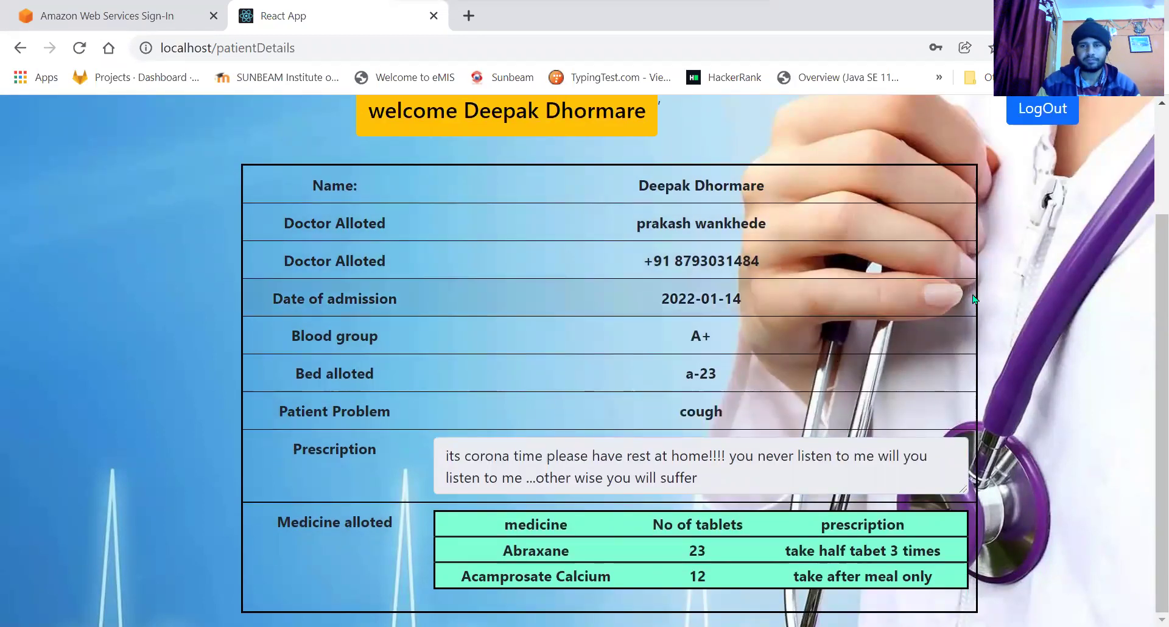
scroll(973, 298, "up", 2)
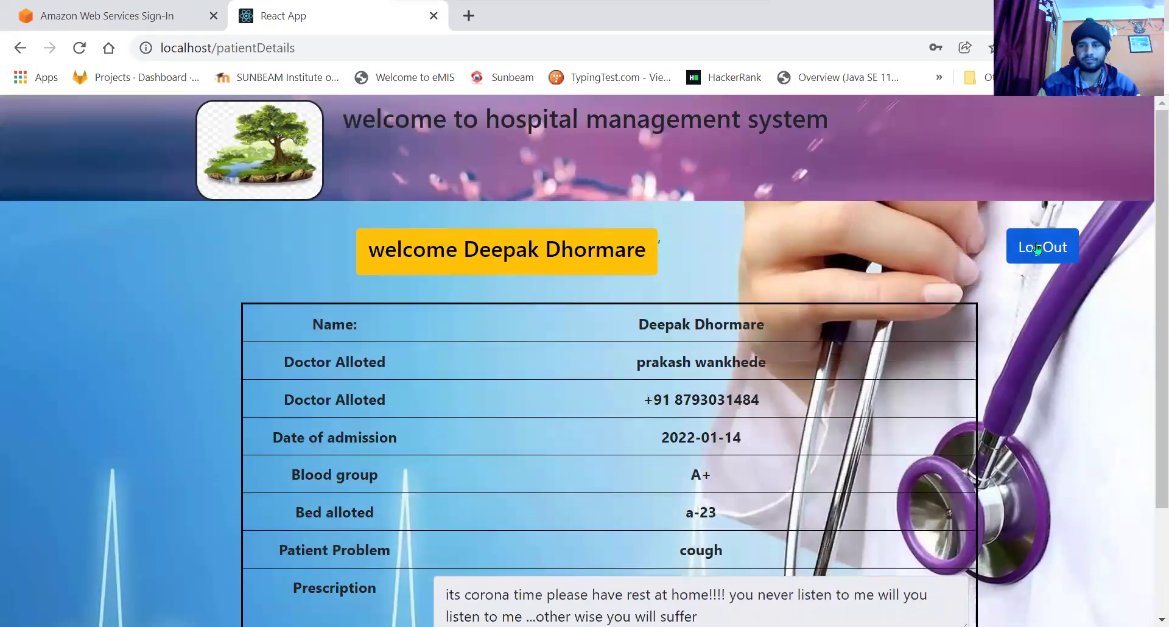
Log out of the patient account, leave Select Role unchanged, and reload the login page.
left_click(1036, 248)
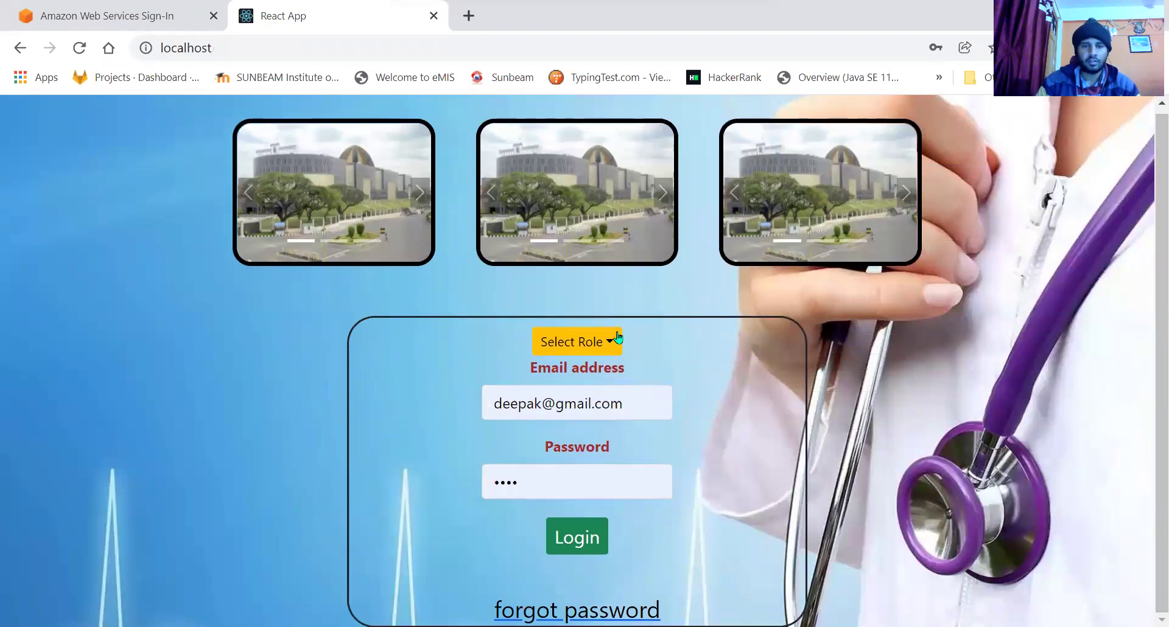
left_click(599, 340)
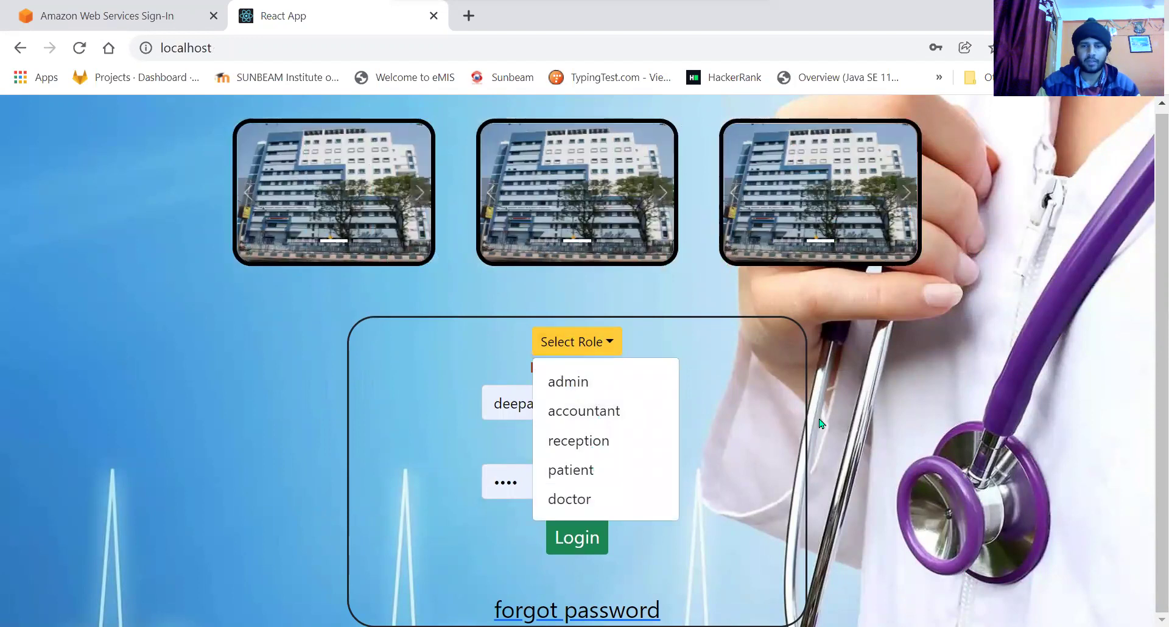
left_click(820, 423)
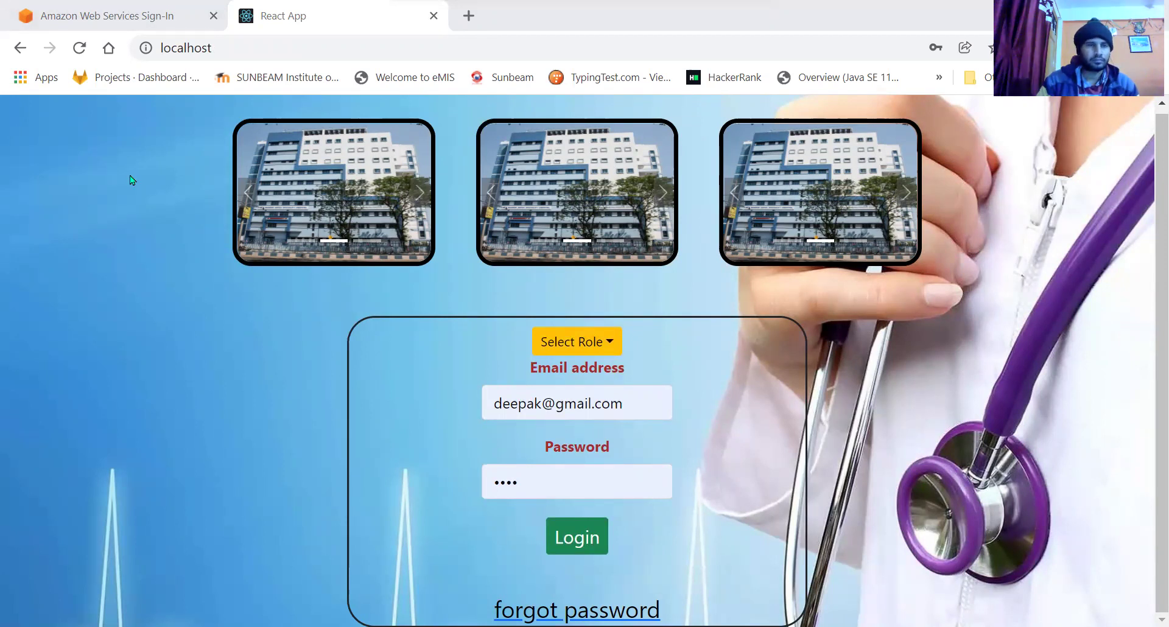
left_click(79, 48)
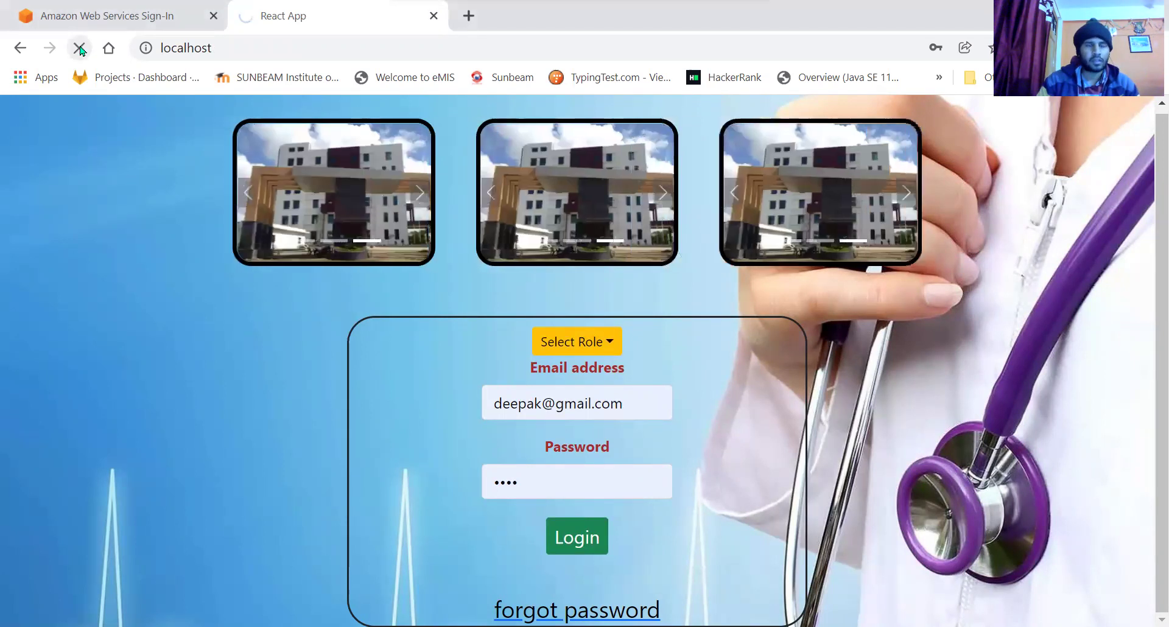